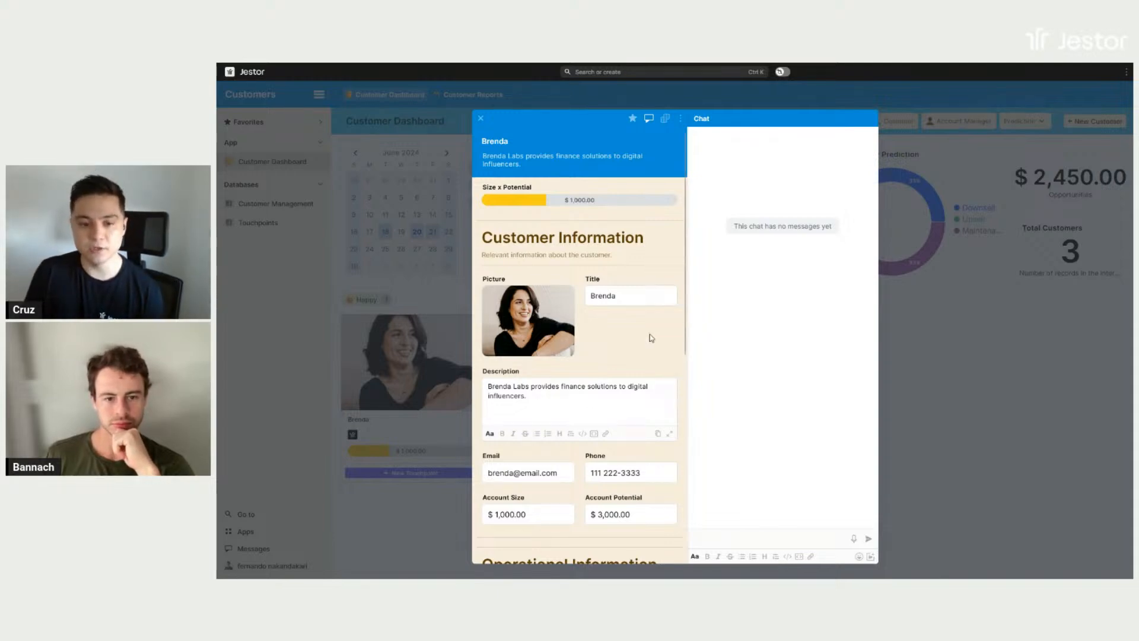
# - Review the Happy customer's record, covering the customer information, operational information and internal rules for touchpoints
pyautogui.scroll(-2, 659, 327)
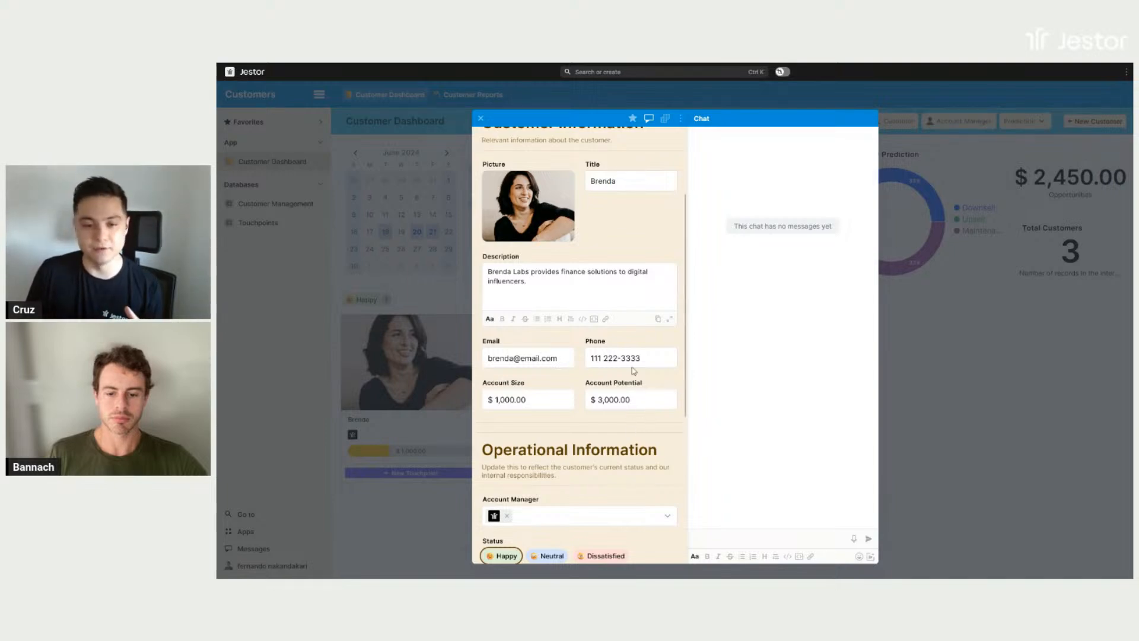
pyautogui.scroll(3, 570, 368)
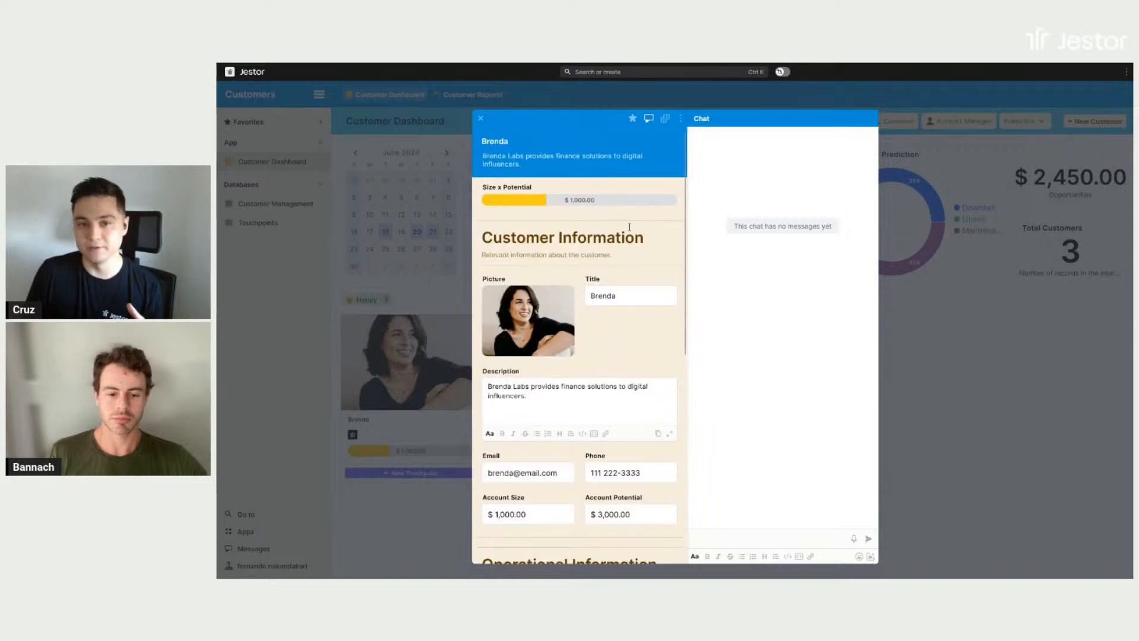
pyautogui.moveTo(548, 203)
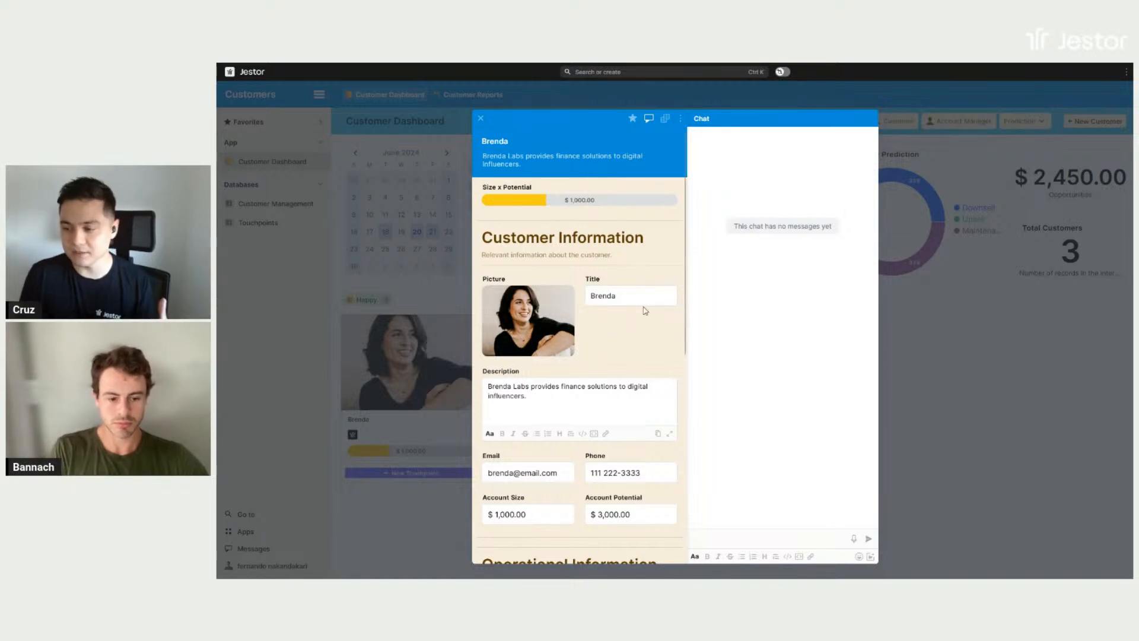
pyautogui.scroll(-3, 644, 310)
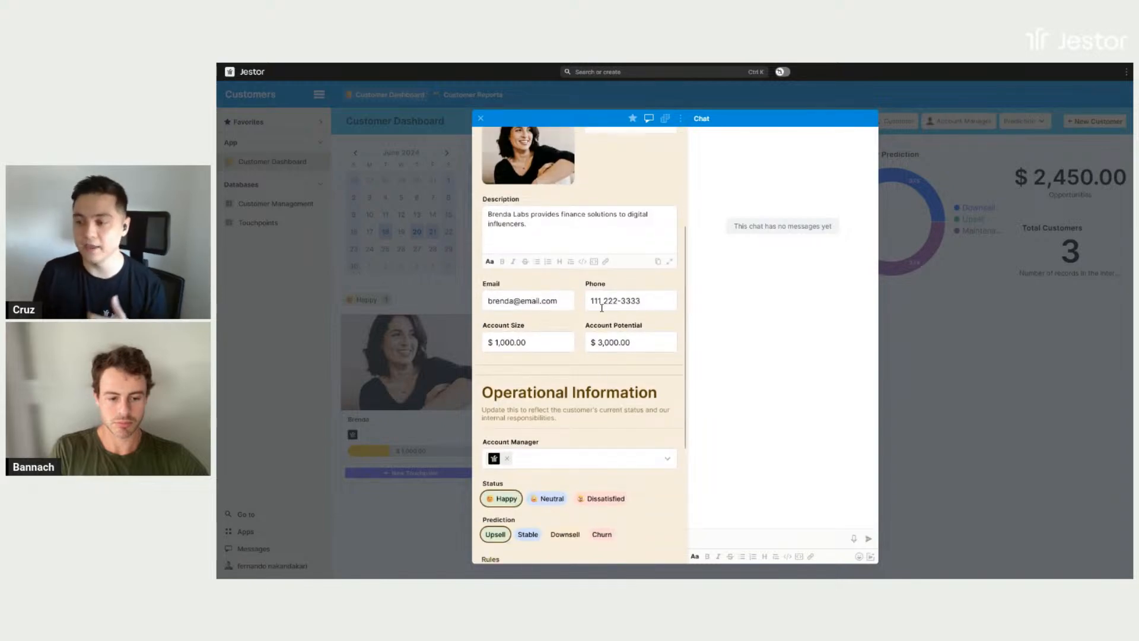
pyautogui.scroll(-3, 601, 314)
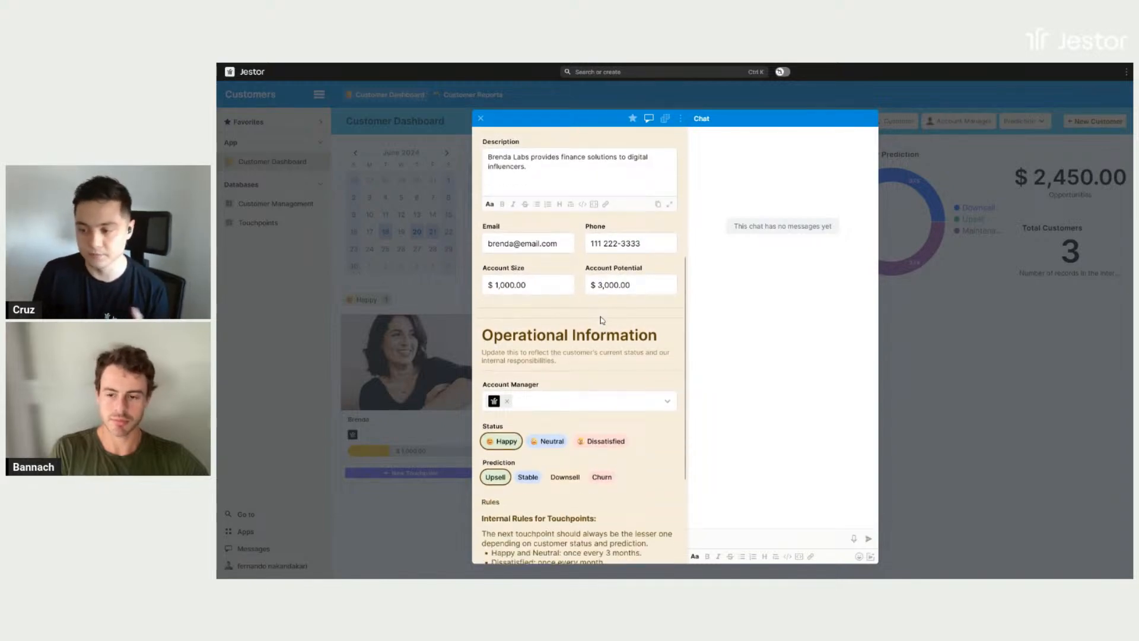
pyautogui.scroll(-1, 602, 321)
pyautogui.scroll(-1, 667, 373)
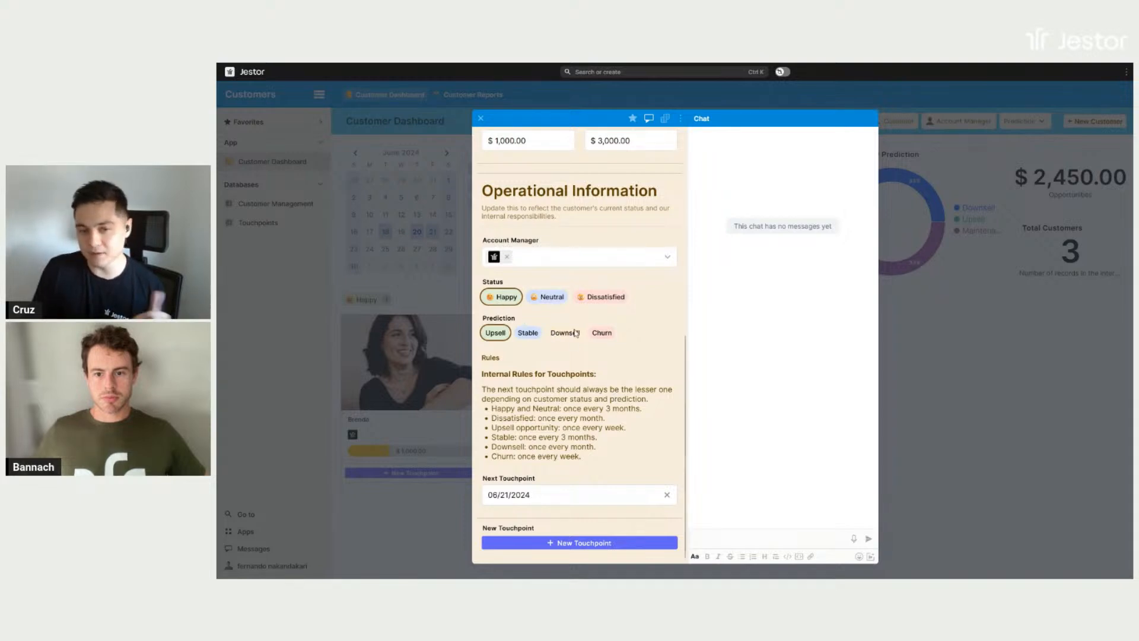
# - Try the Churn prediction on the customer's record, and switch the prediction to Stable
pyautogui.click(599, 333)
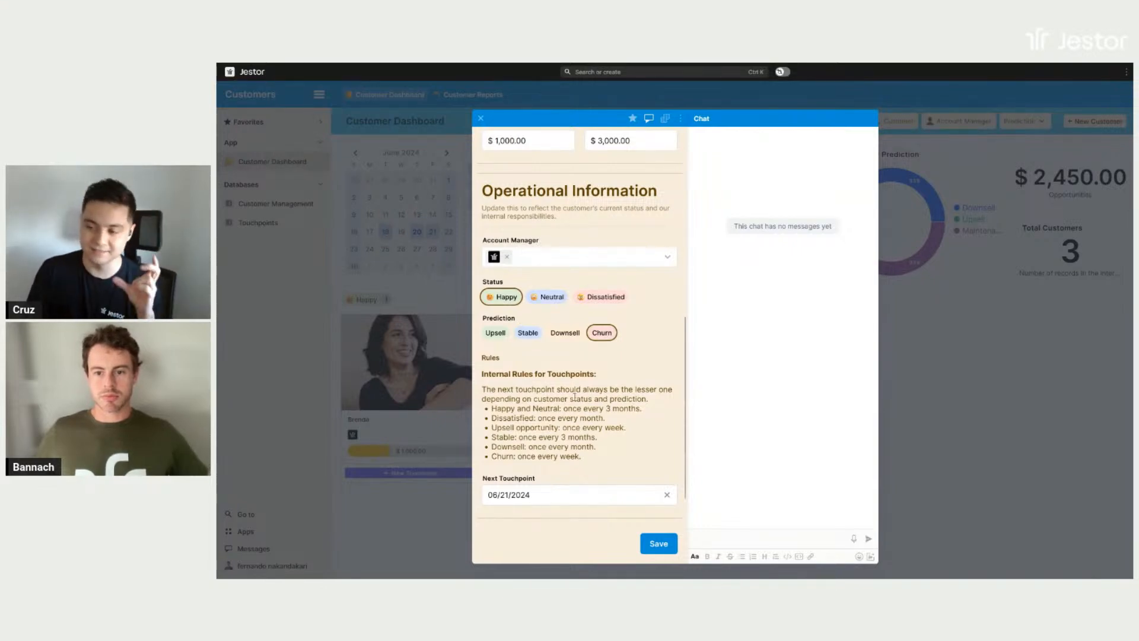
pyautogui.scroll(-1, 575, 396)
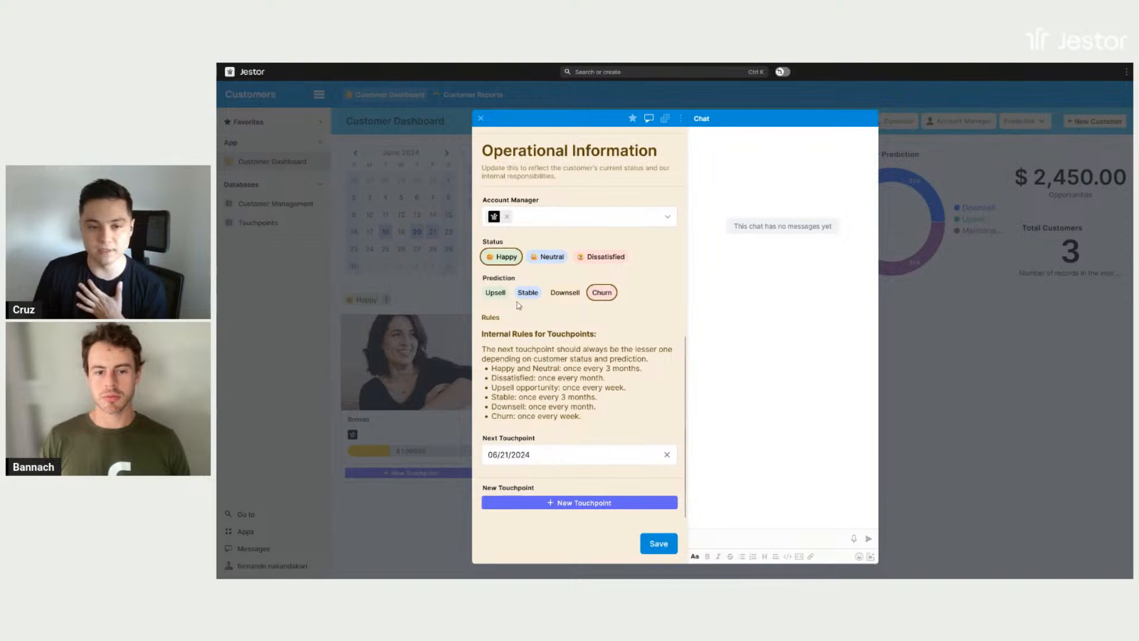
pyautogui.click(536, 297)
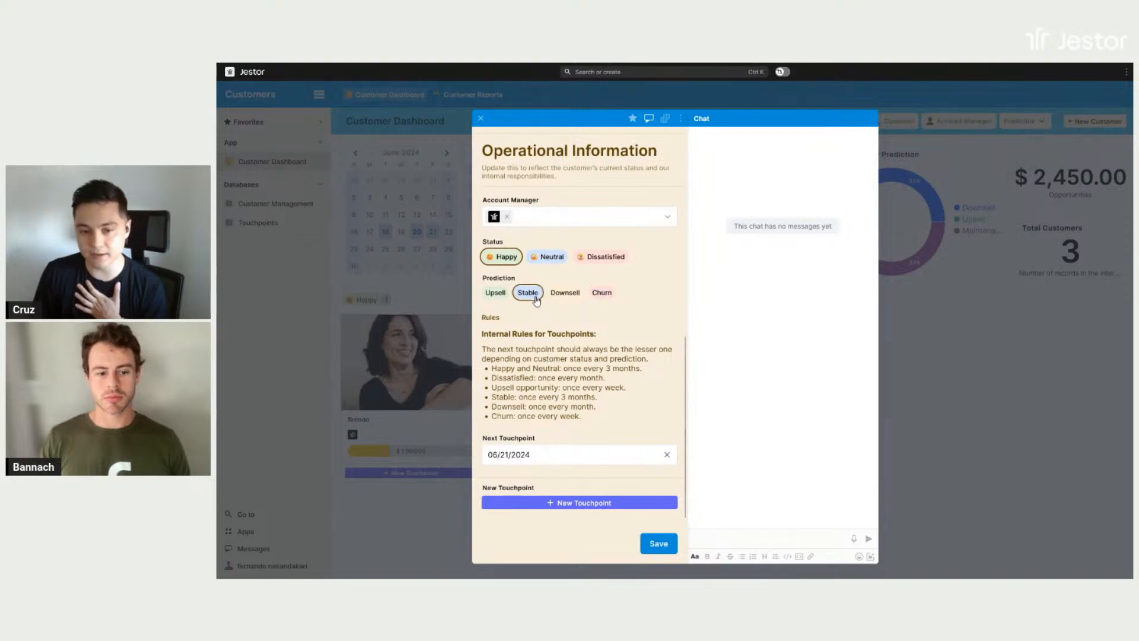
# - Set the customer's Next Touchpoint date to 09/21/2024
pyautogui.click(533, 451)
pyautogui.click(616, 301)
pyautogui.click(617, 301)
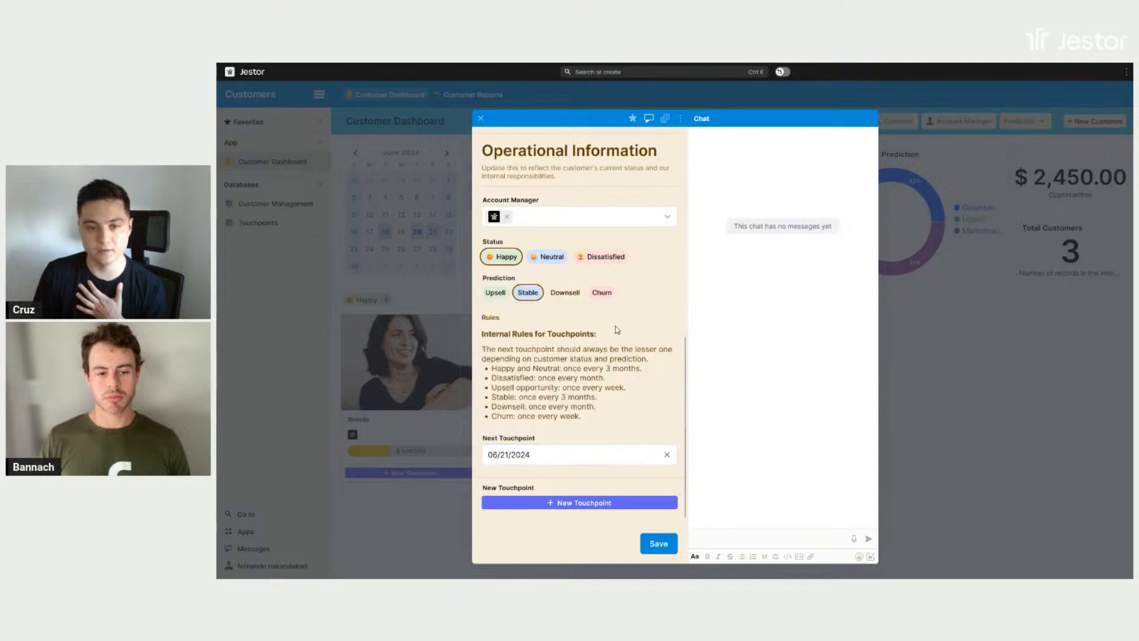
pyautogui.click(580, 452)
pyautogui.click(617, 300)
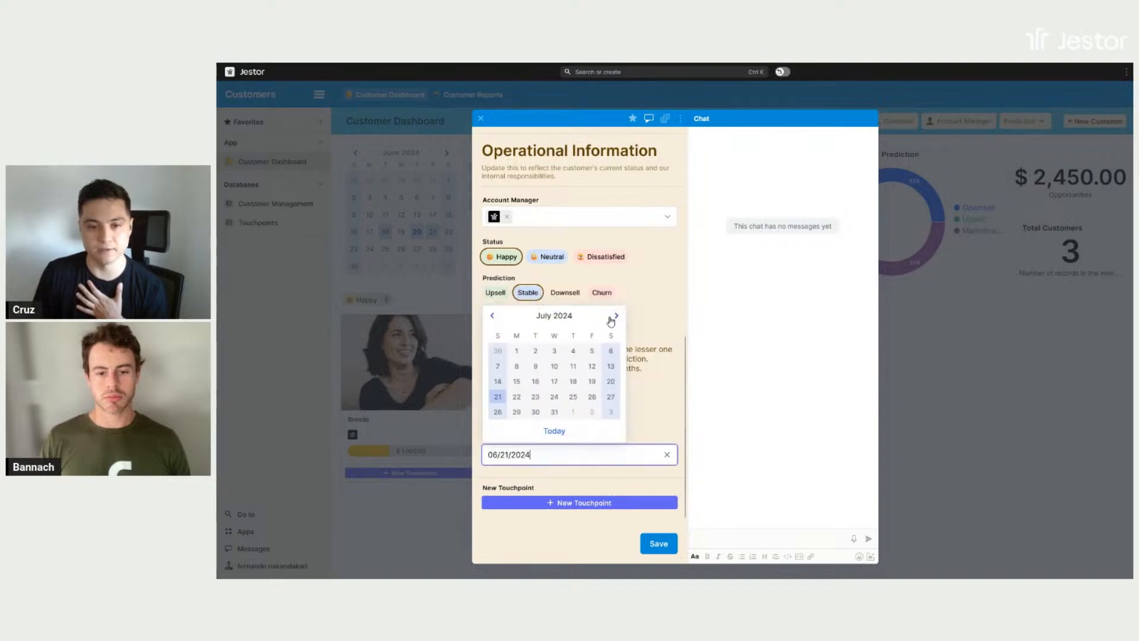
pyautogui.click(616, 316)
pyautogui.click(617, 316)
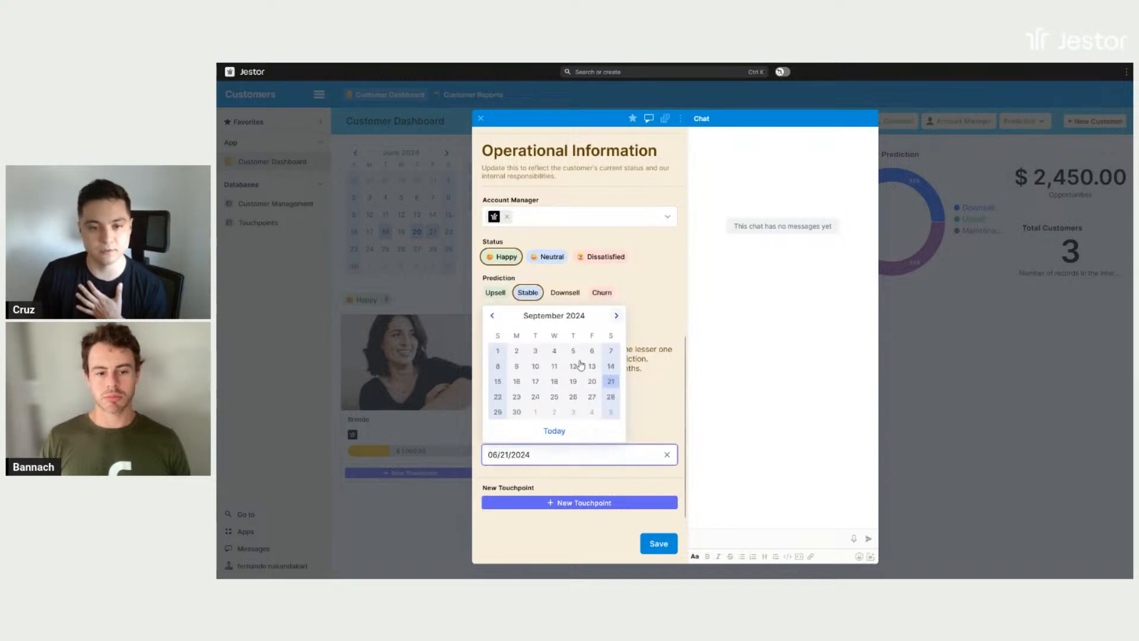
pyautogui.click(610, 381)
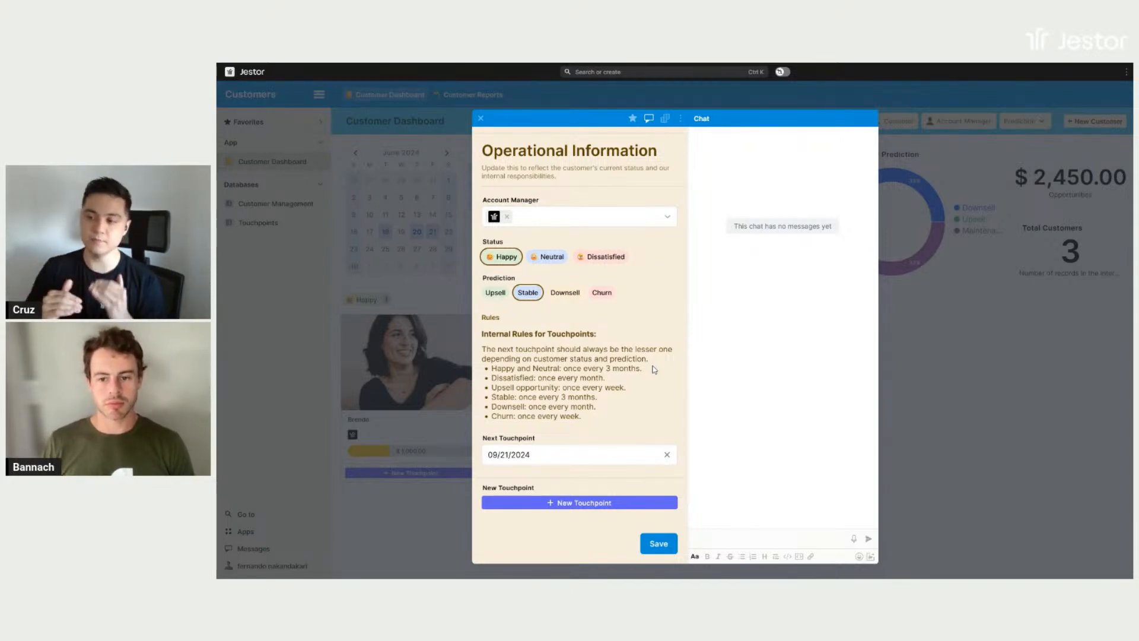
# - Look over the edited customer record and leave it without saving the changes
pyautogui.scroll(8, 652, 367)
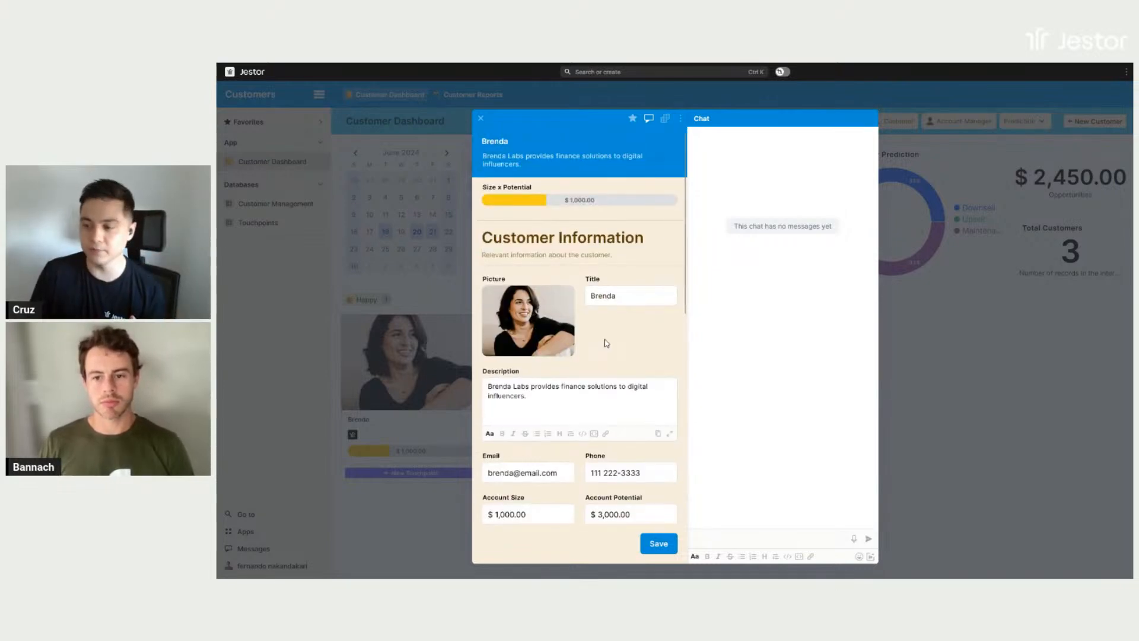
pyautogui.scroll(-8, 606, 343)
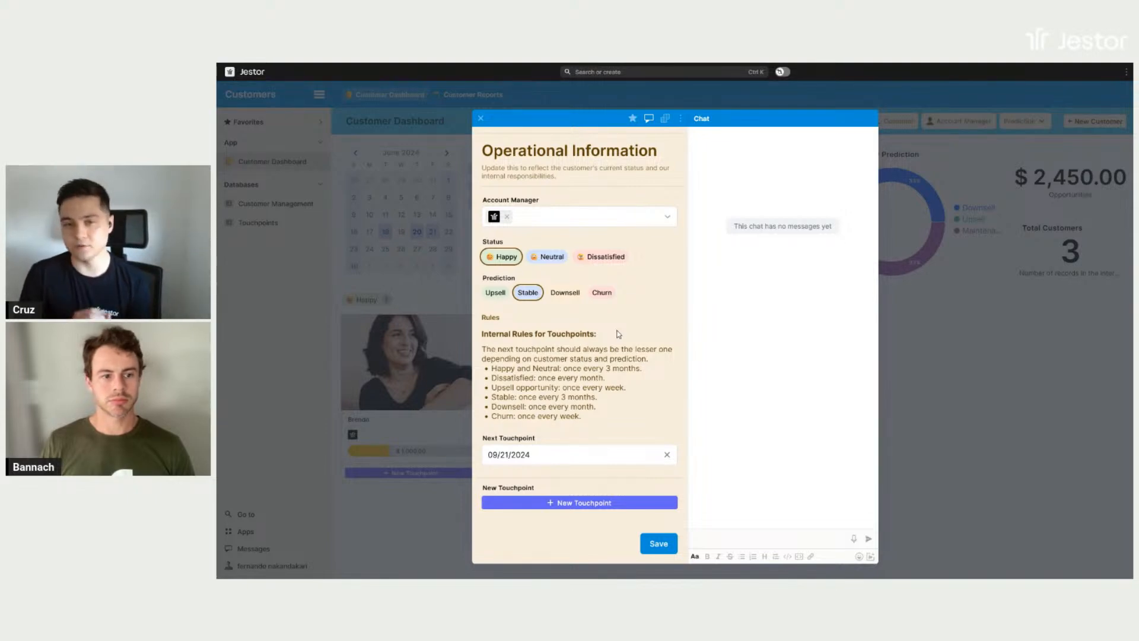
pyautogui.click(961, 466)
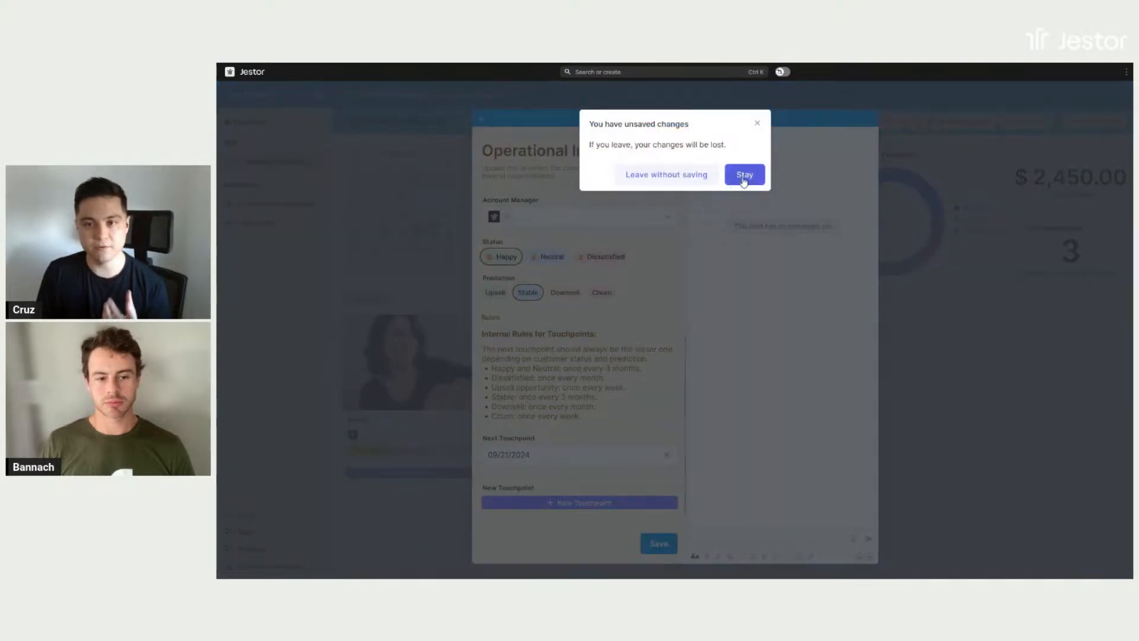
pyautogui.click(702, 175)
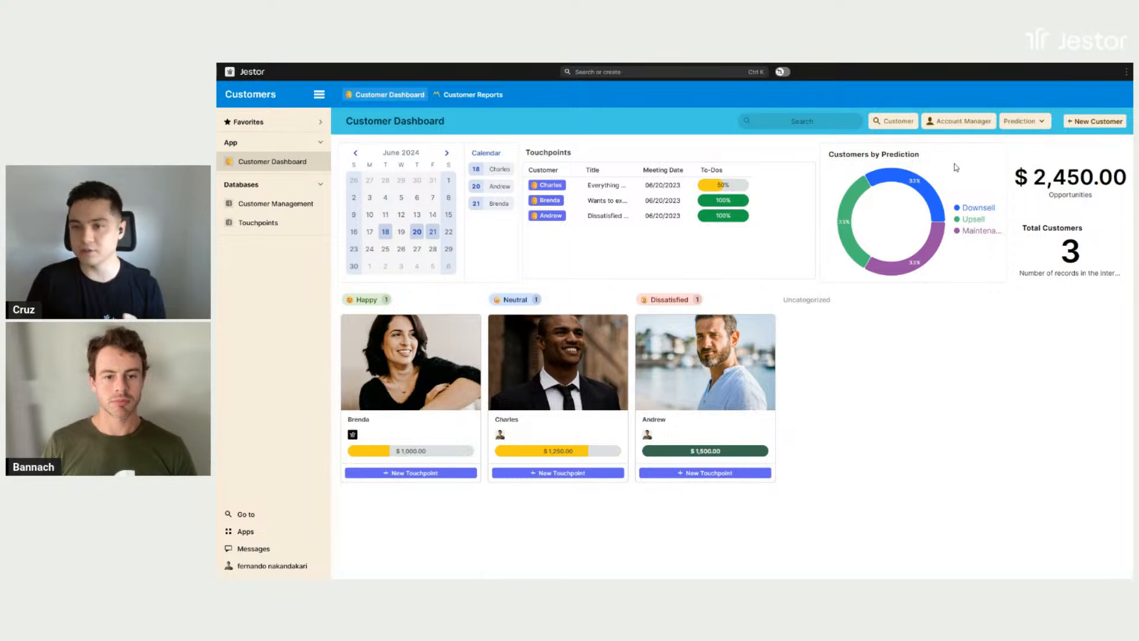
# - Open the Neutral customer's record from the dashboard, check its customer information, and close it
pyautogui.moveTo(849, 201)
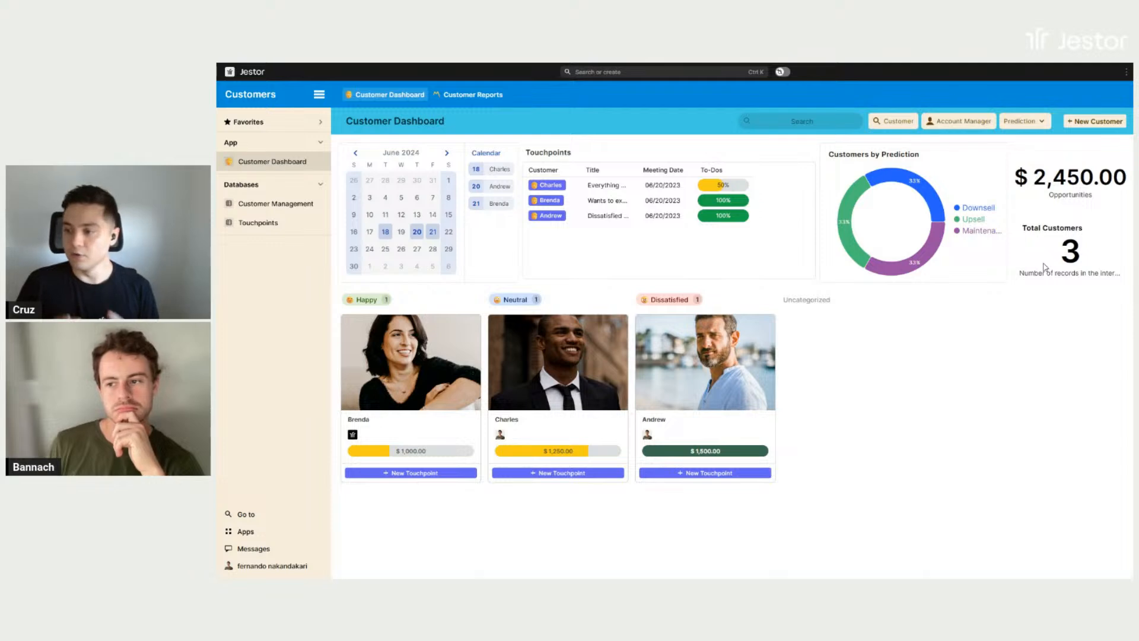
pyautogui.click(584, 436)
pyautogui.scroll(-2, 604, 340)
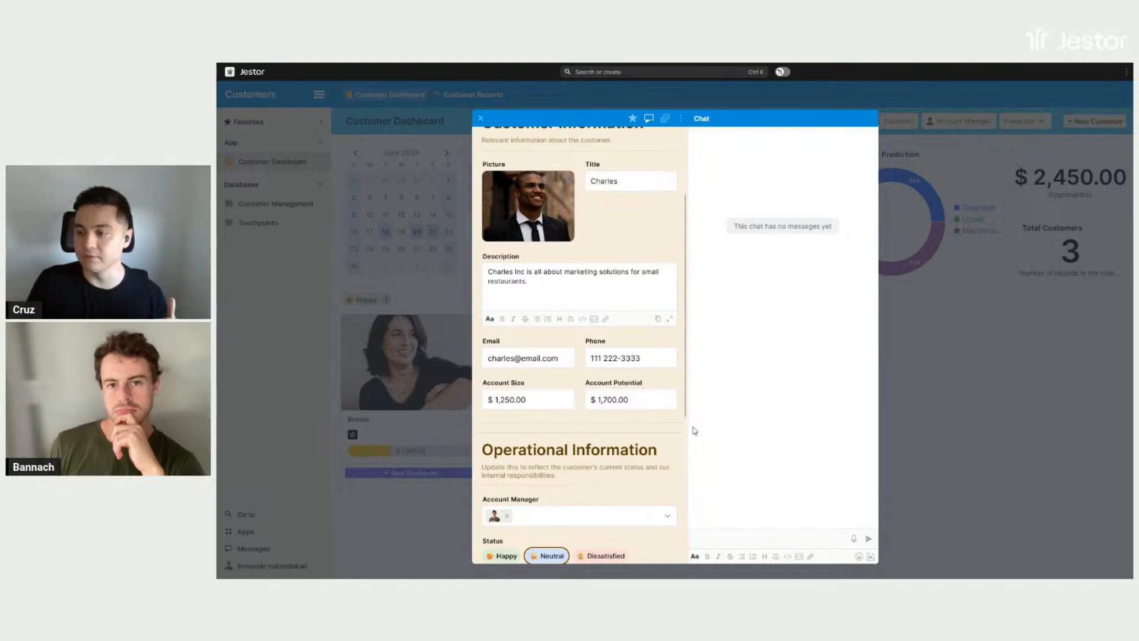
pyautogui.click(986, 385)
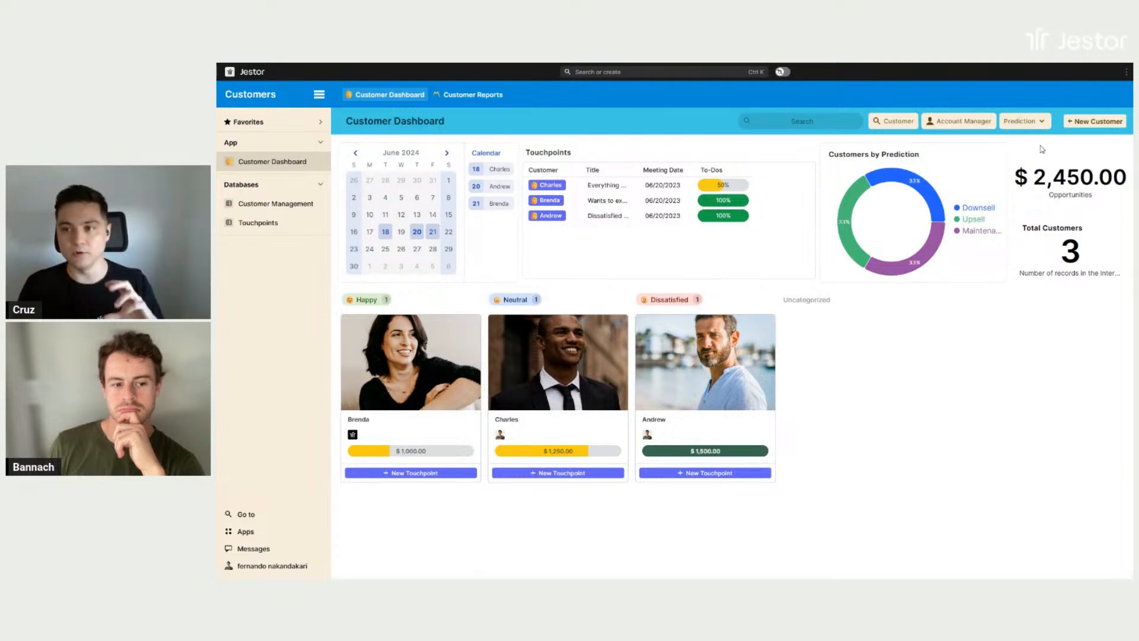
# - Filter the dashboard by the Upsell prediction, and clear the filter after checking the Customer filter's options
pyautogui.click(1039, 124)
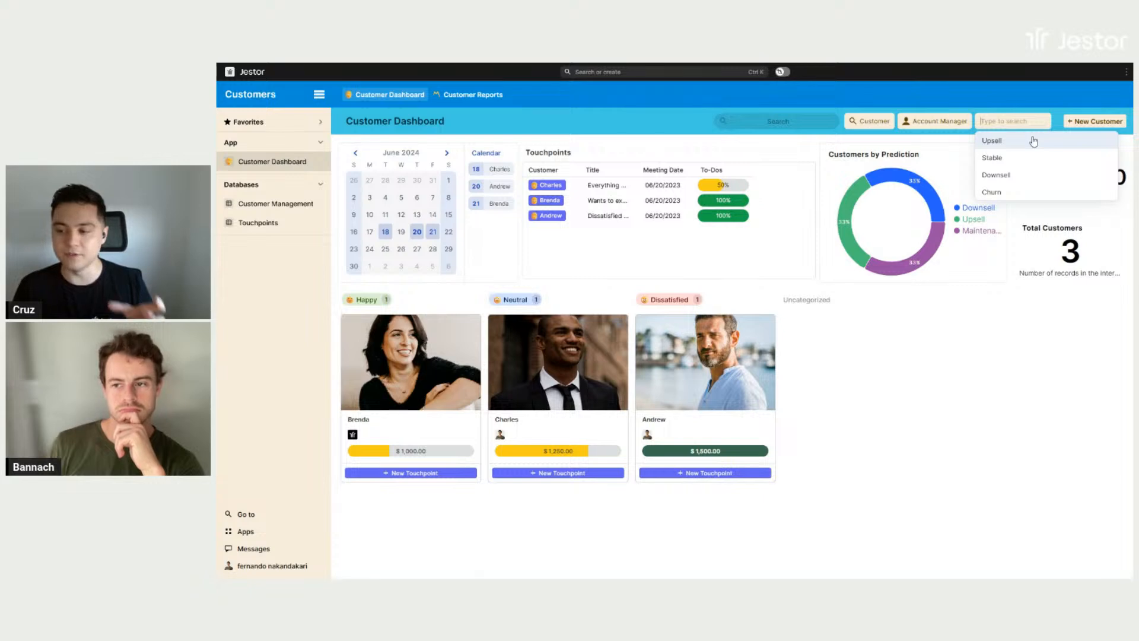
pyautogui.click(1035, 143)
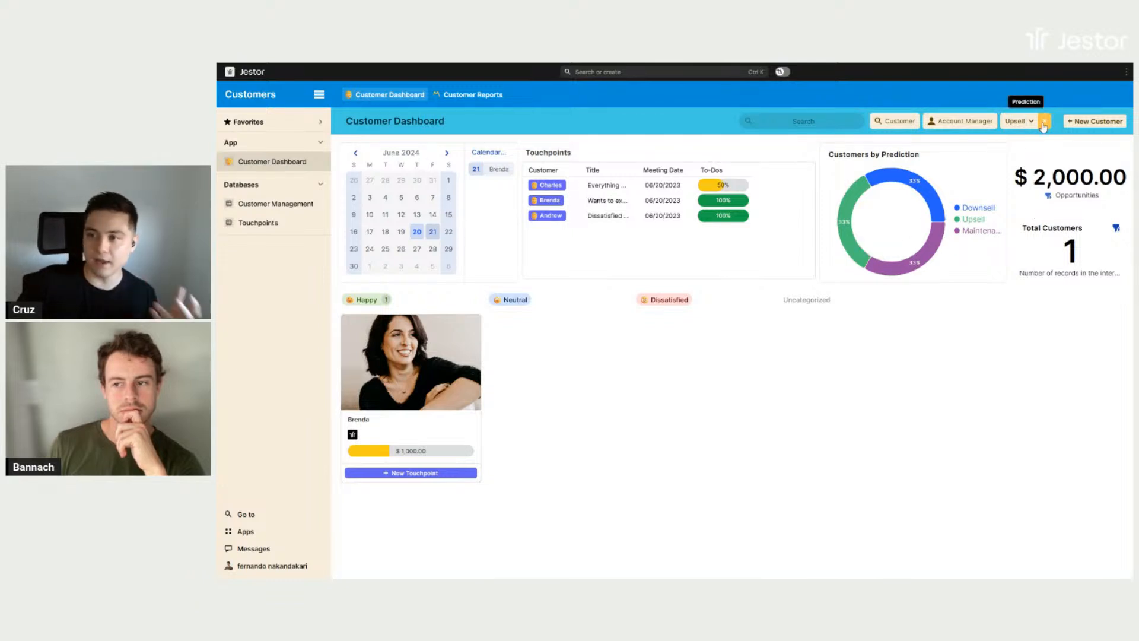
pyautogui.click(885, 125)
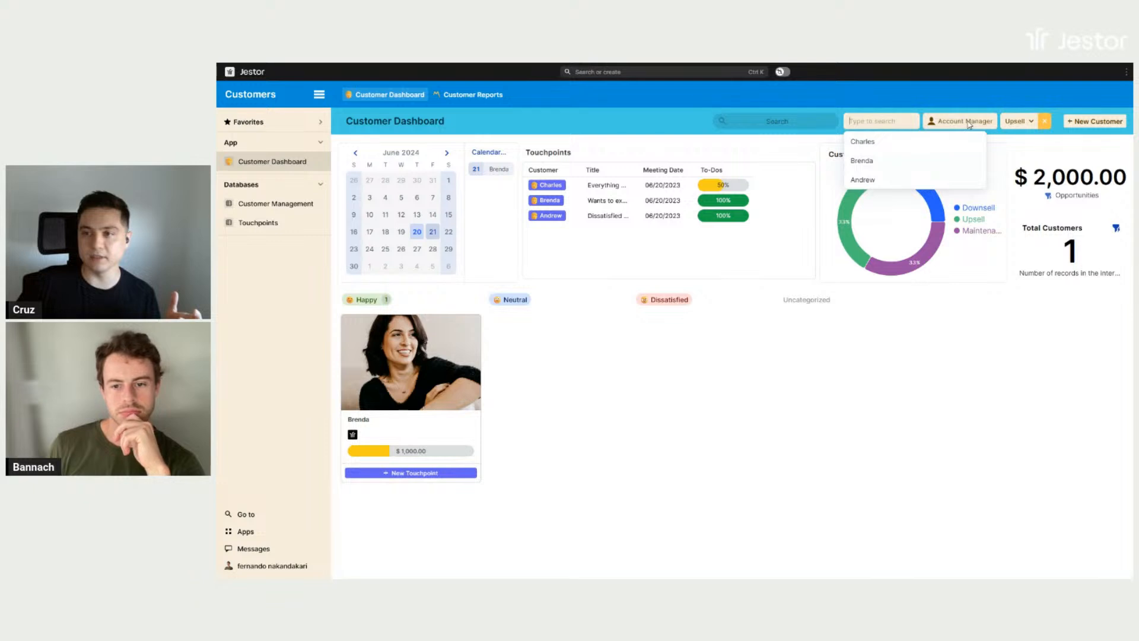
pyautogui.click(1046, 123)
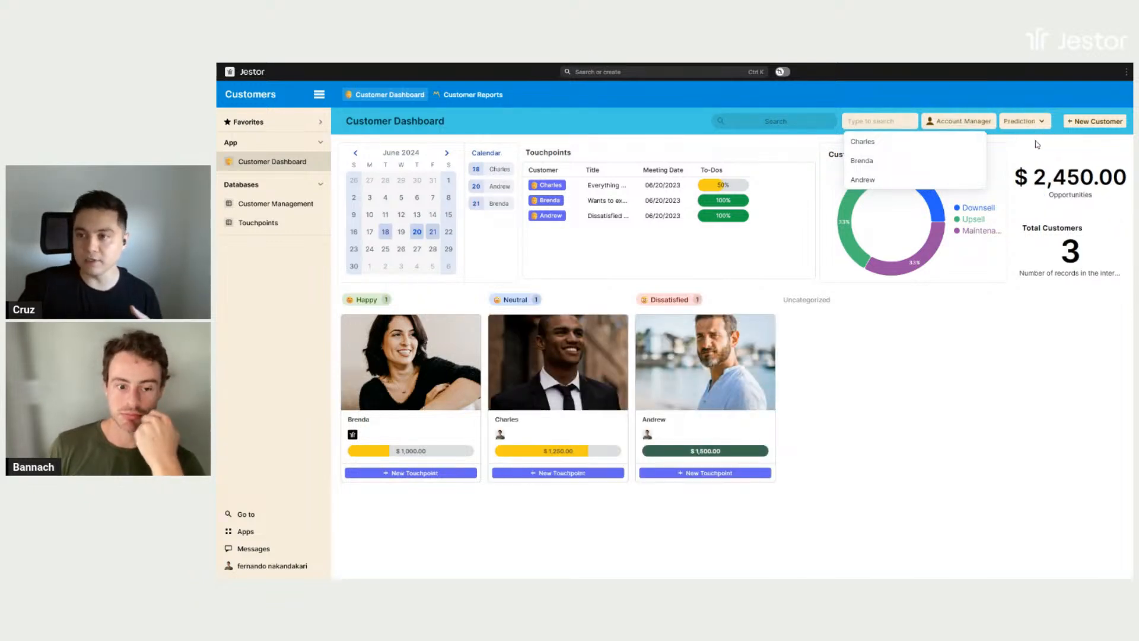
pyautogui.click(1037, 144)
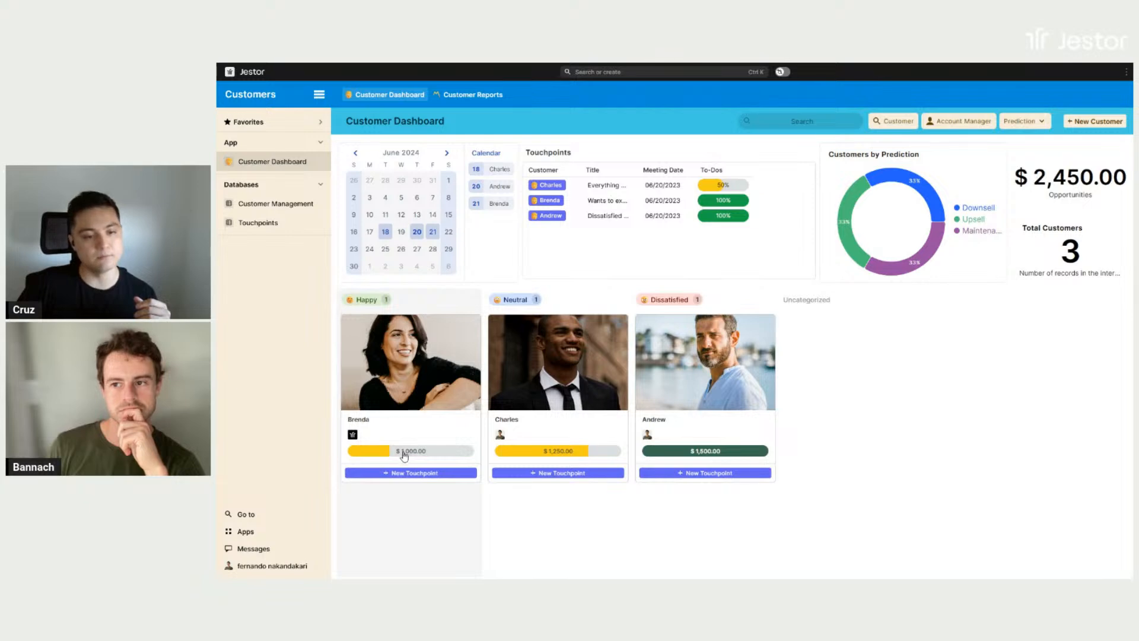
# - Check the operational information in the Dissatisfied customer's record, and preview that customer's blank New Touchpoint form
pyautogui.moveTo(405, 454)
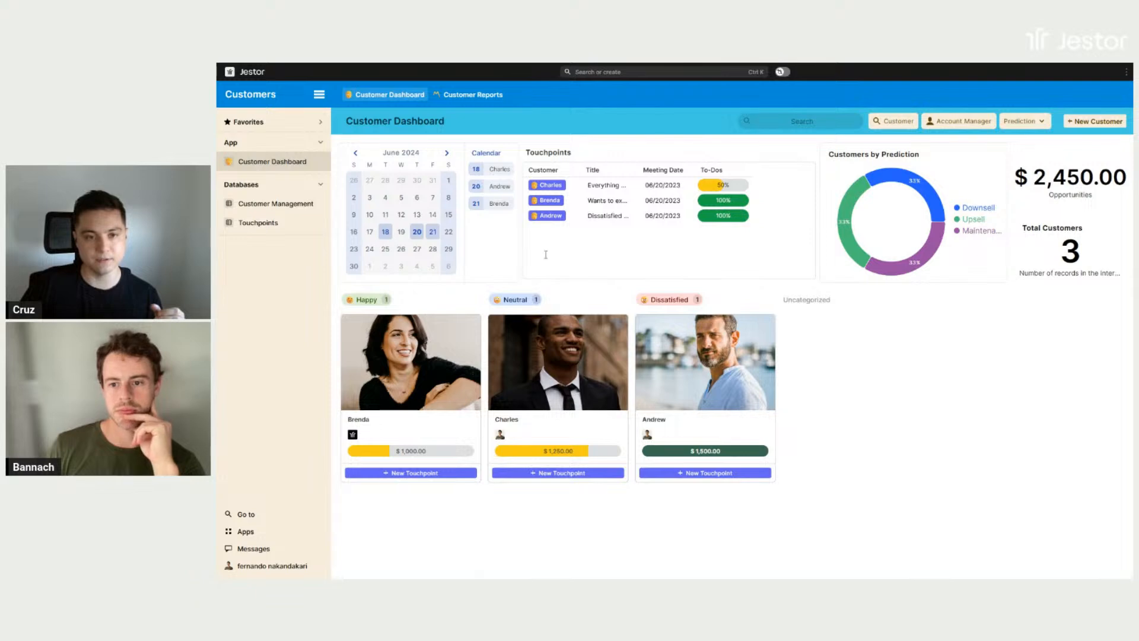
pyautogui.scroll(-7, 584, 330)
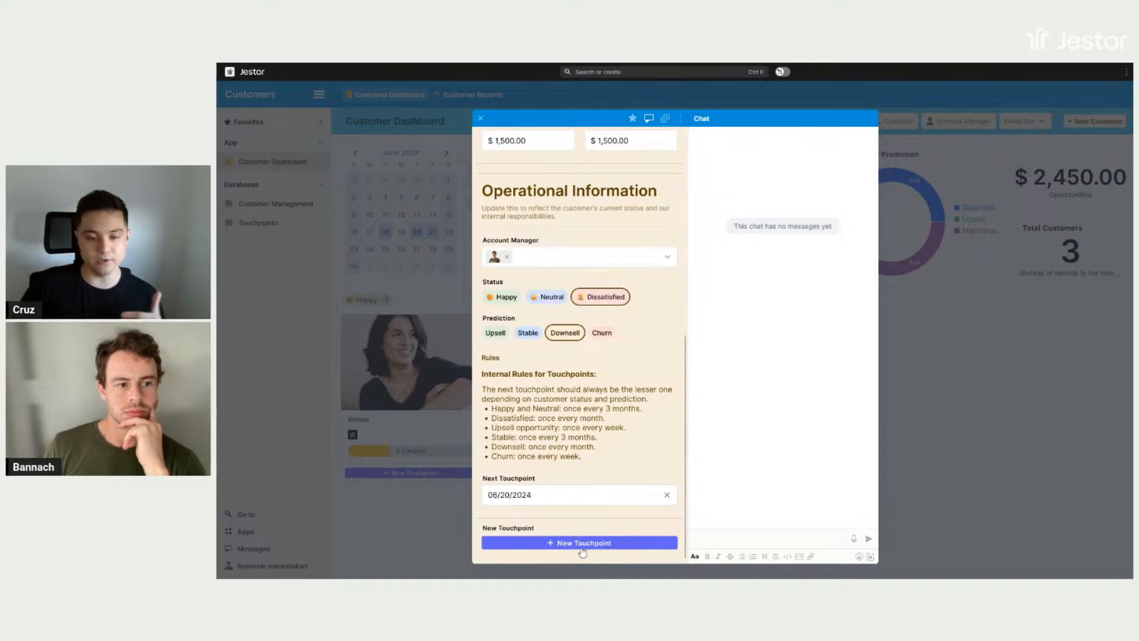
pyautogui.click(905, 441)
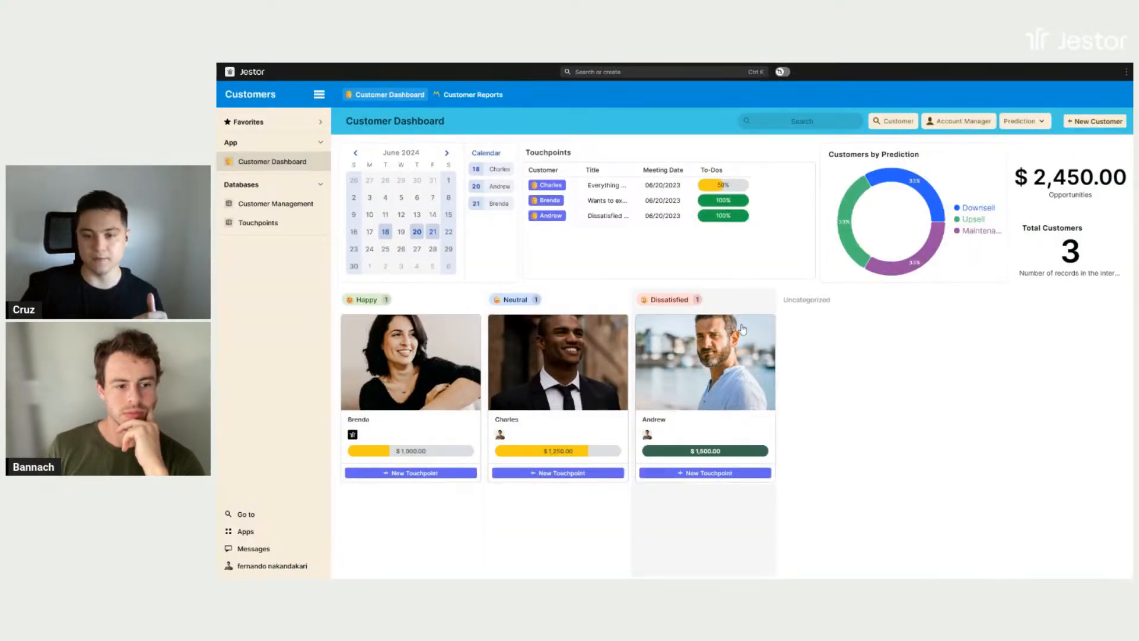
pyautogui.click(708, 473)
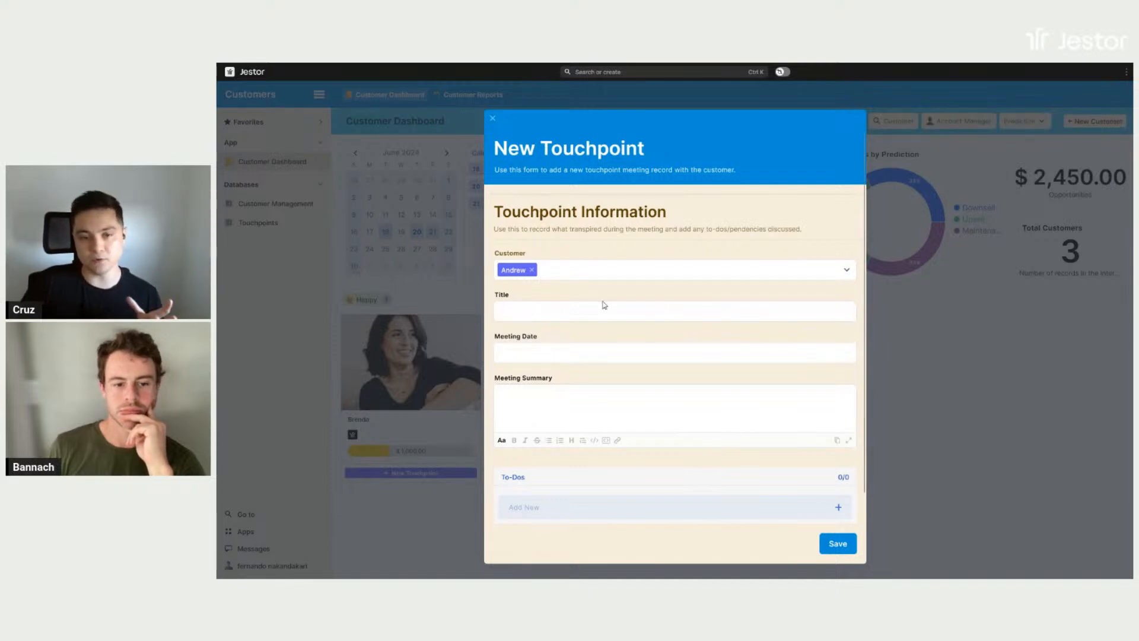
pyautogui.click(906, 390)
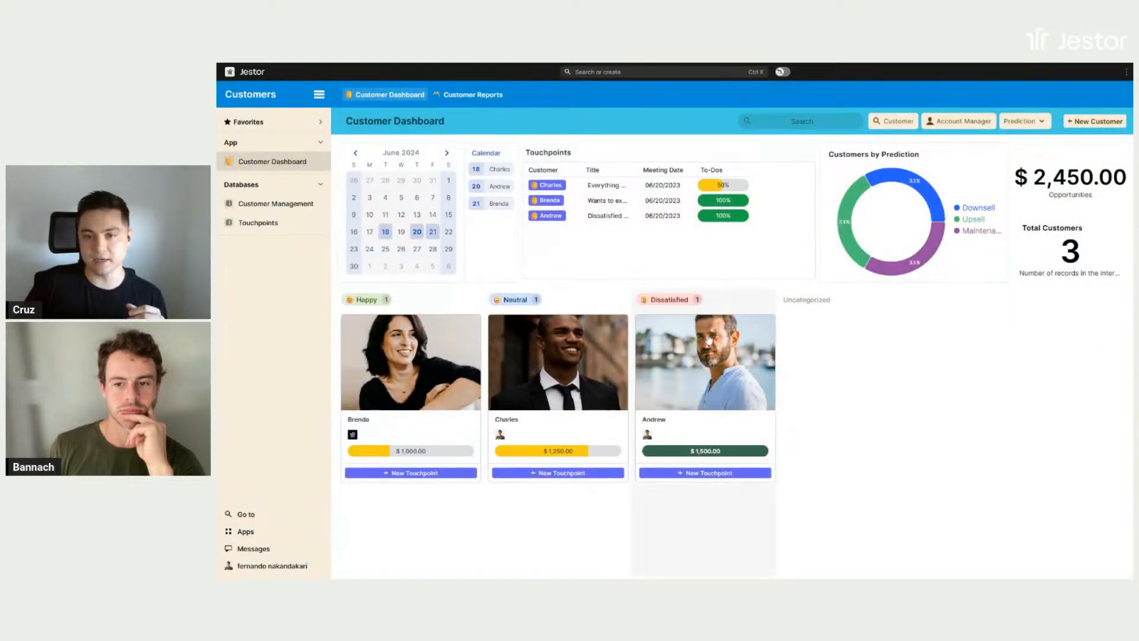
# - Reopen the Dissatisfied customer's record, review its status, prediction and touchpoint rules, and return to the dashboard
pyautogui.click(720, 432)
pyautogui.scroll(-5, 635, 333)
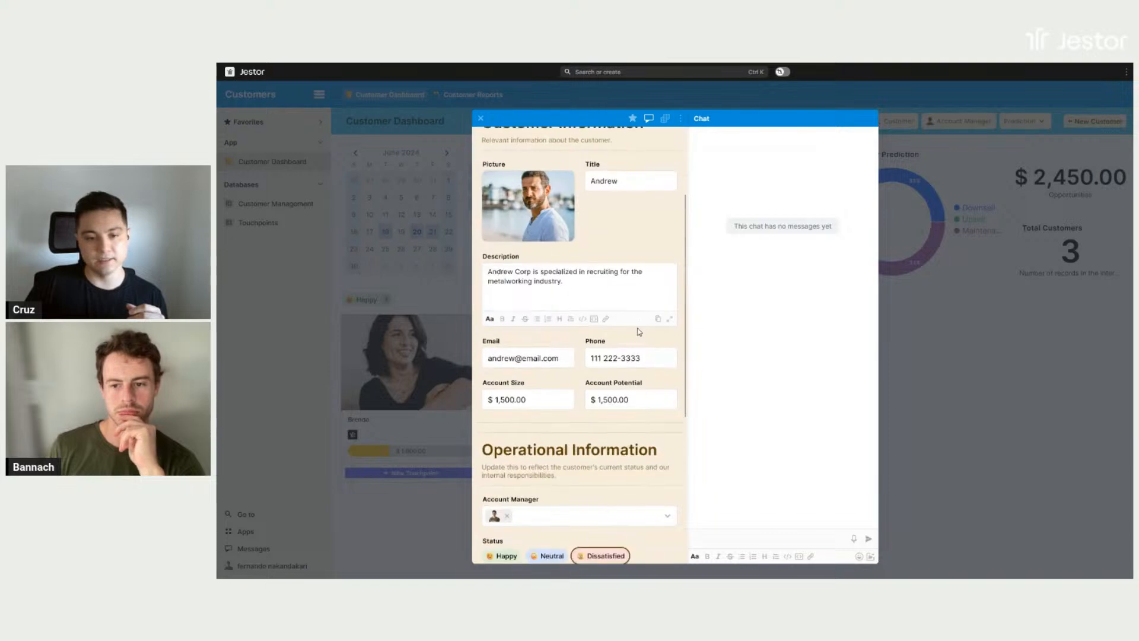
pyautogui.scroll(-1, 609, 480)
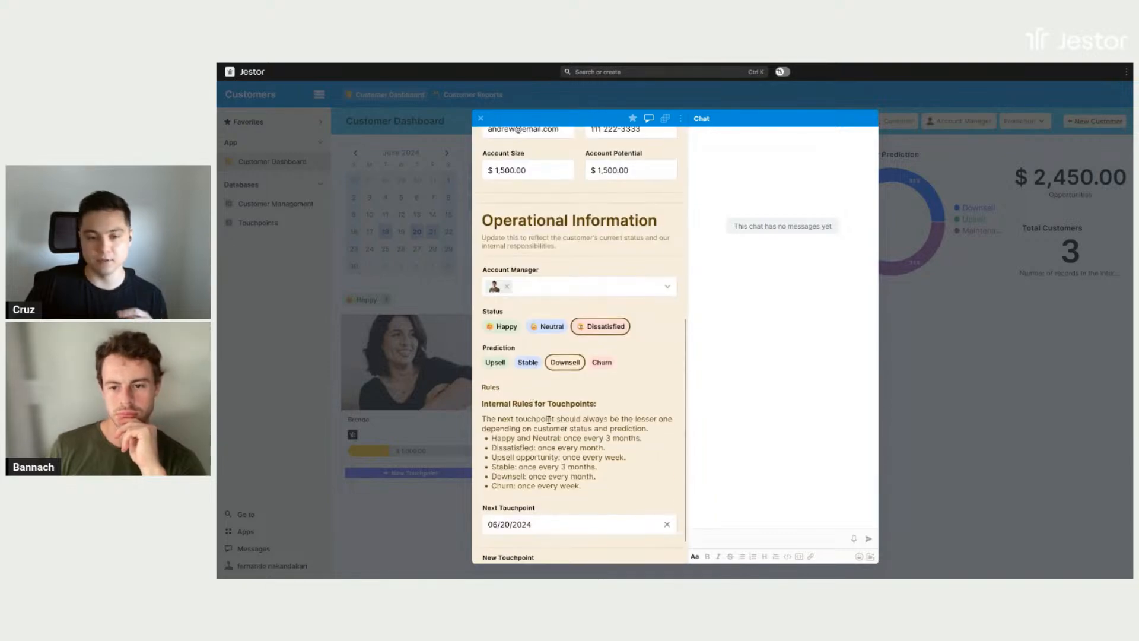
pyautogui.click(970, 415)
pyautogui.click(758, 438)
pyautogui.click(991, 420)
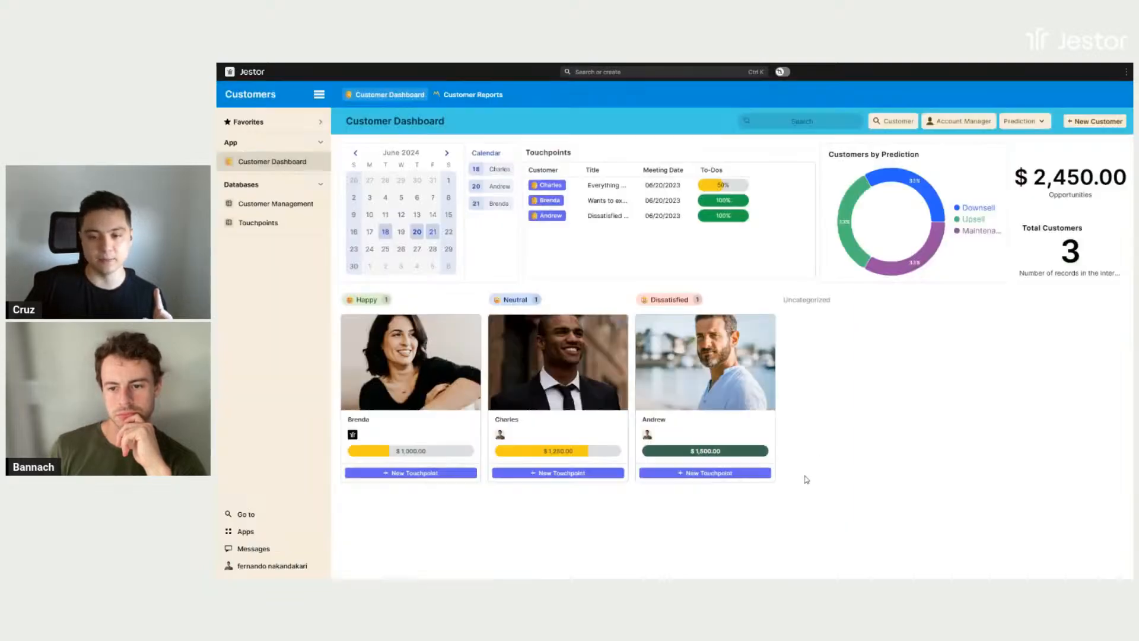
# - Start a new touchpoint for the Dissatisfied customer, titled "Discussing reducing account size" with the meeting date 06/20/2024
pyautogui.click(755, 474)
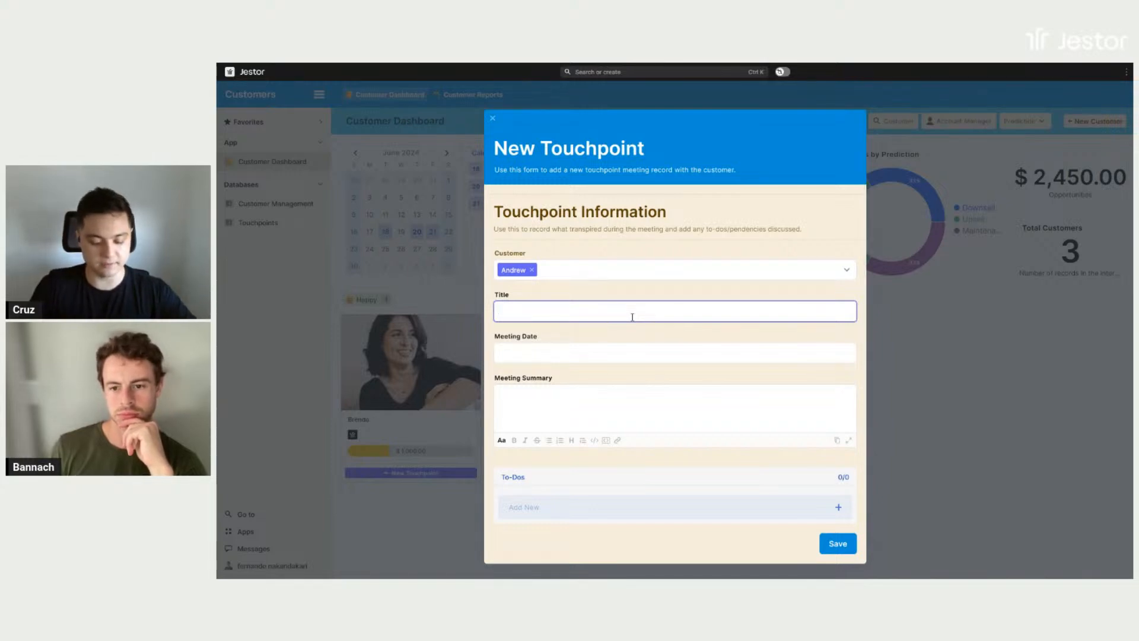
pyautogui.write('Discussing redu')
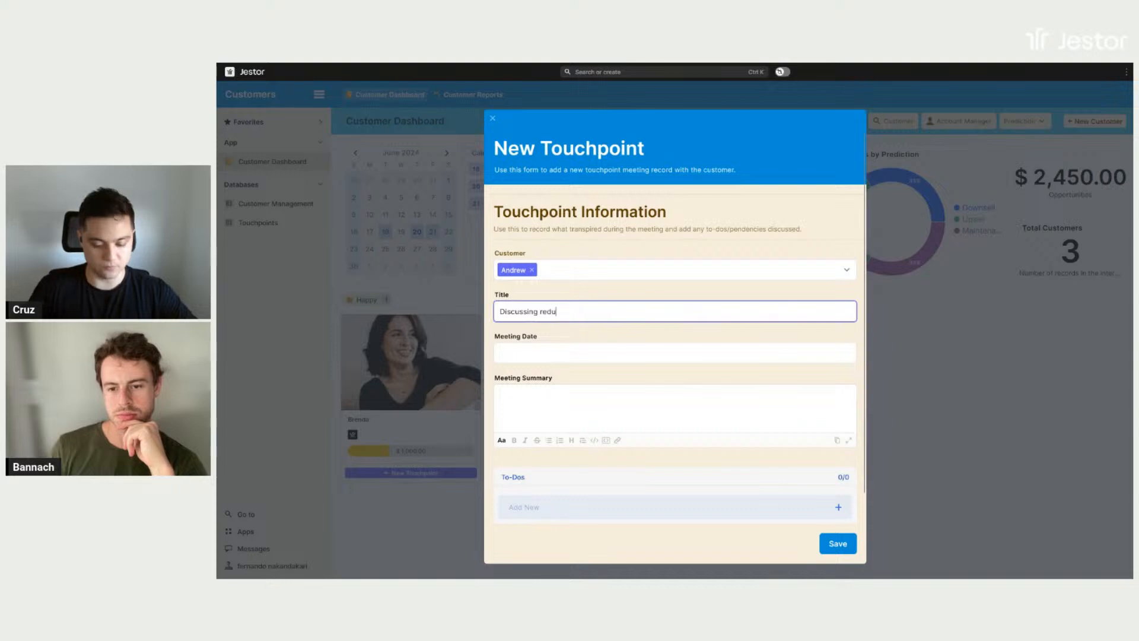
pyautogui.write('cing accoun')
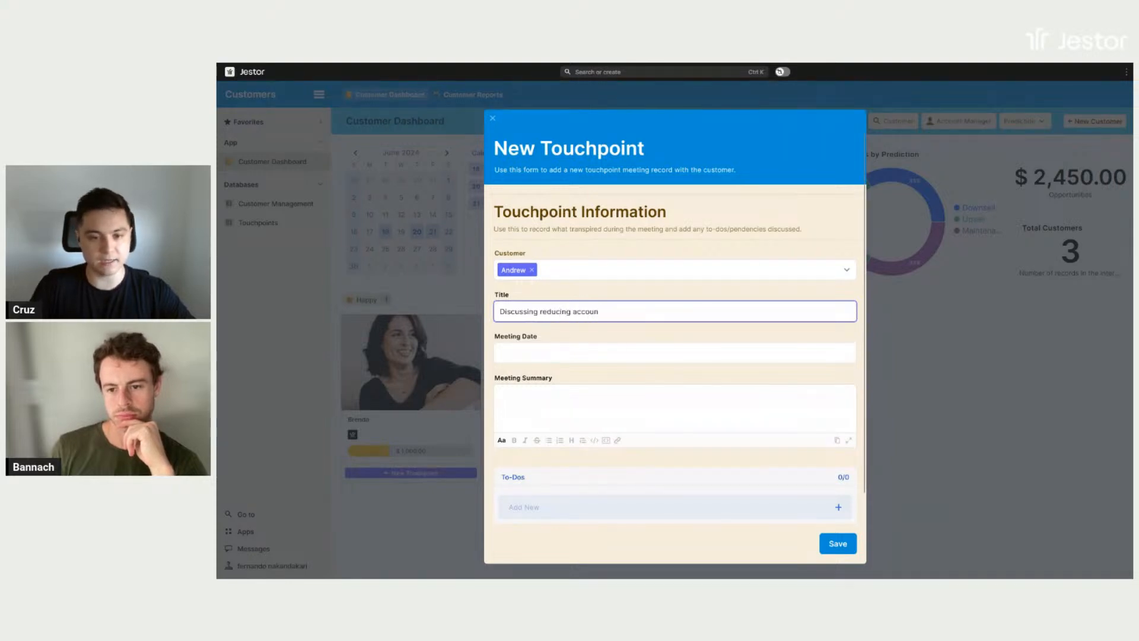
pyautogui.write('t size')
pyautogui.click(677, 355)
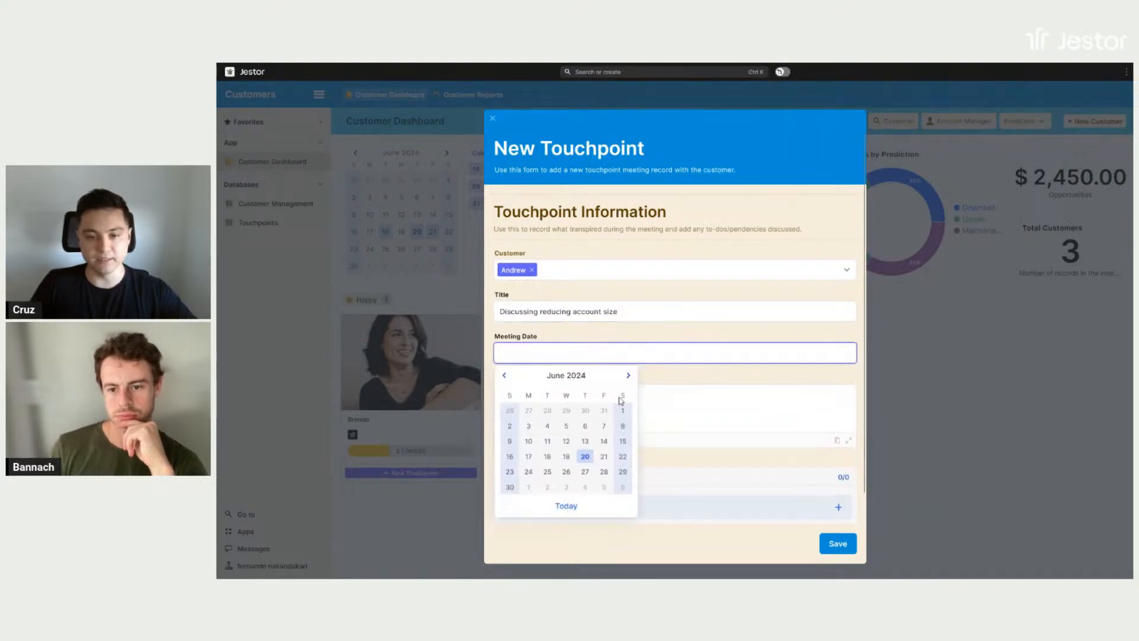
pyautogui.click(593, 454)
# - Write three lines reading "Example" in the enlarged meeting summary editor and format the first line as a heading
pyautogui.click(668, 420)
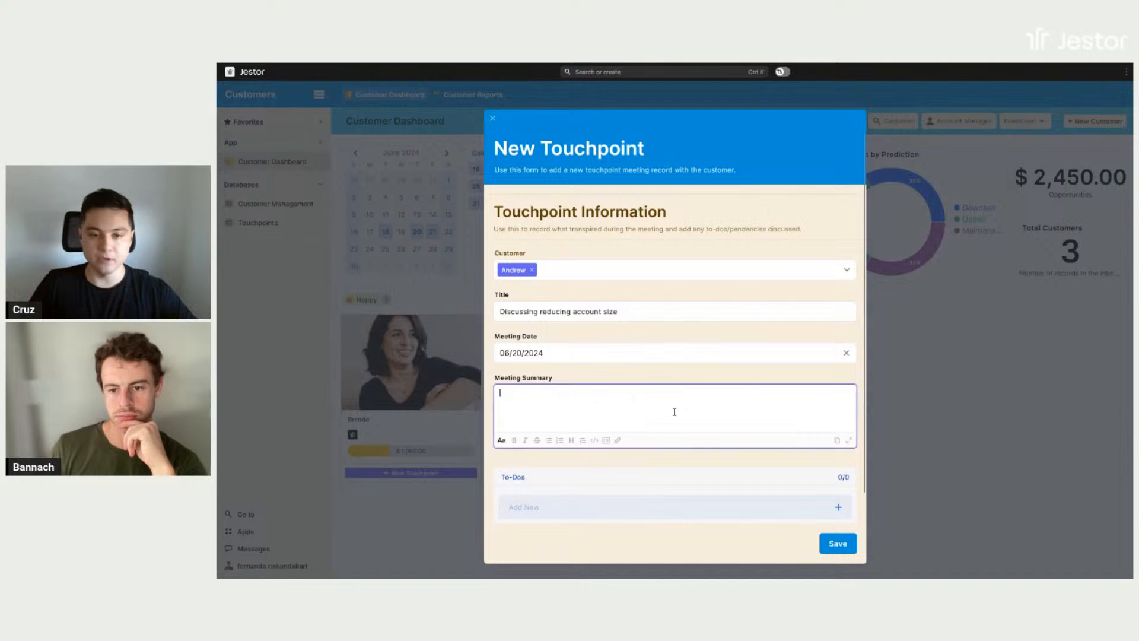
pyautogui.click(849, 441)
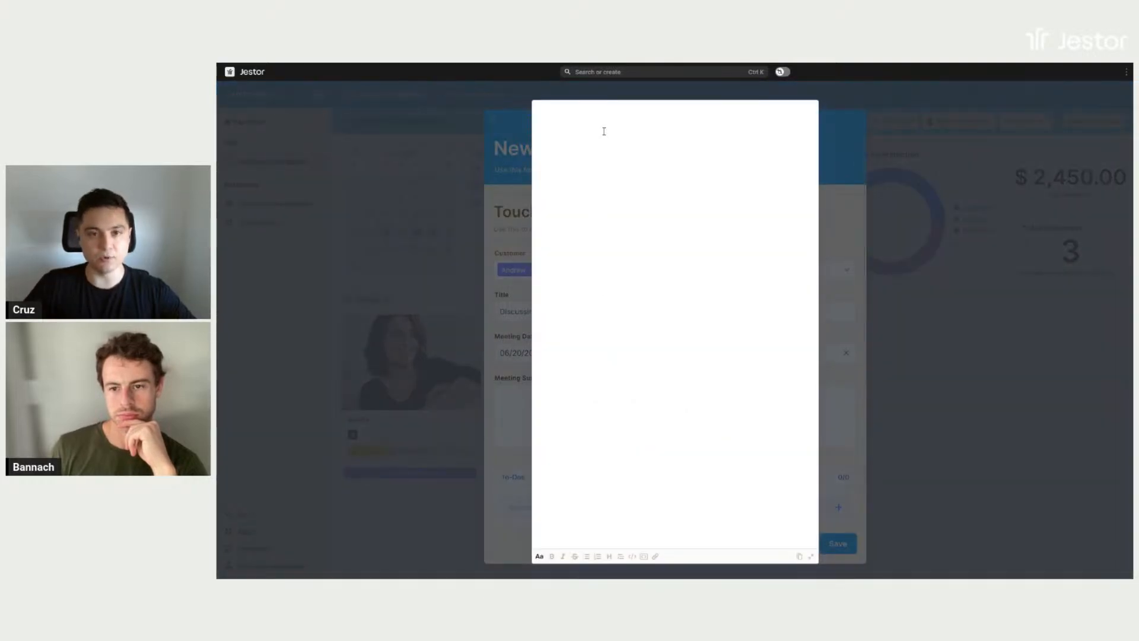
pyautogui.write('Example')
pyautogui.press('Return')
pyautogui.write('Example')
pyautogui.press('Return')
pyautogui.write('Example')
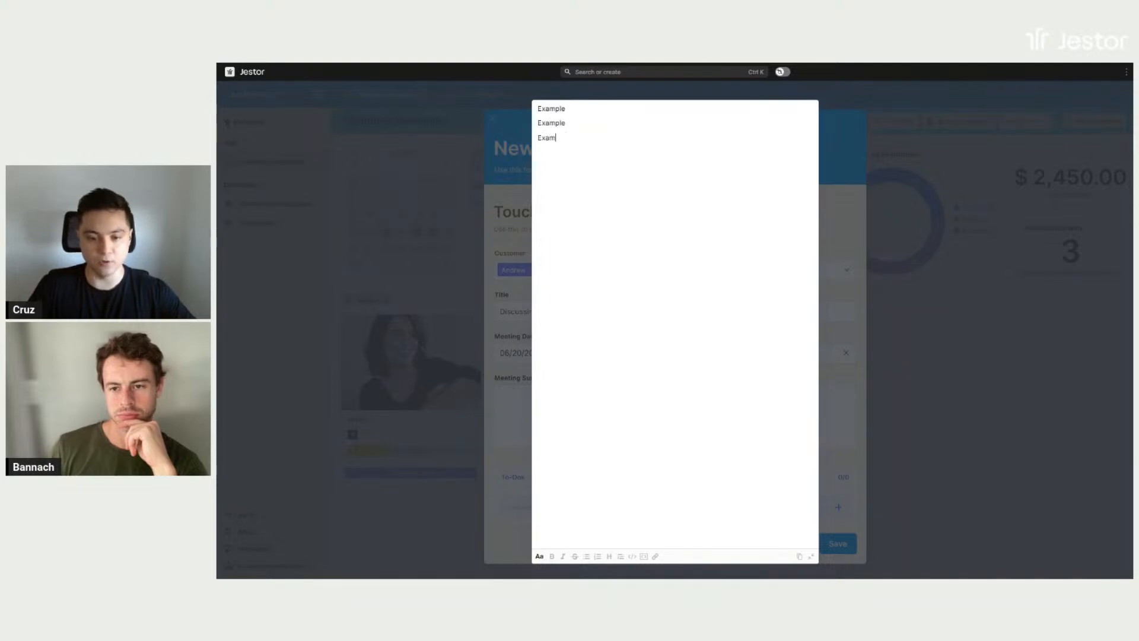
pyautogui.doubleClick(557, 108)
pyautogui.click(609, 556)
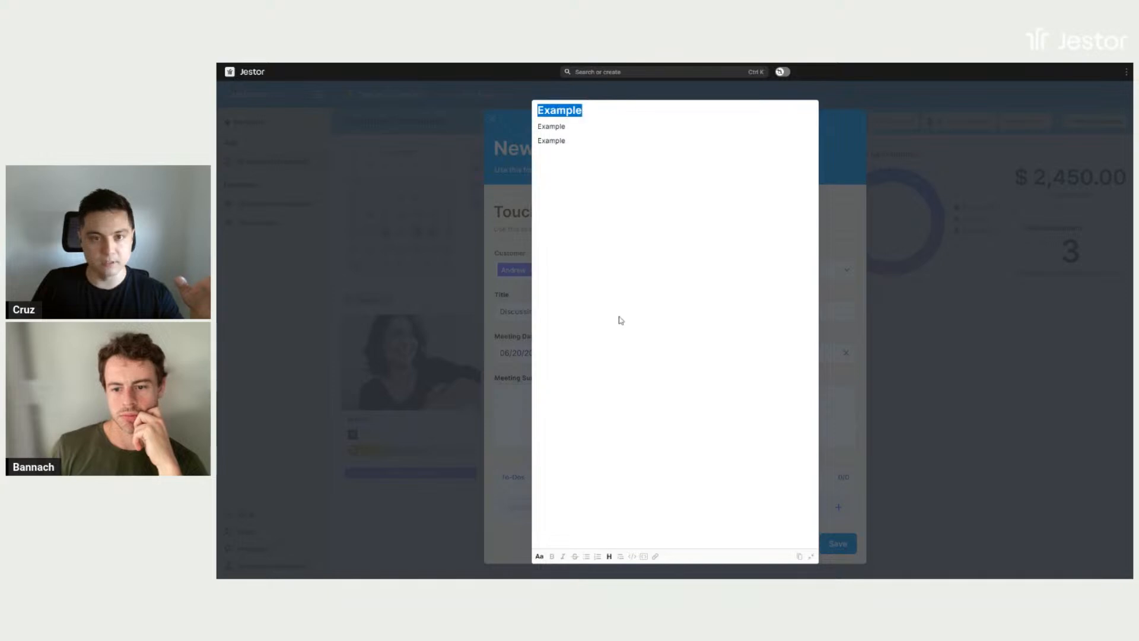
# - Add a bulleted list of five "a" items below the last summary line and return to the touchpoint form
pyautogui.click(575, 146)
pyautogui.press('Return')
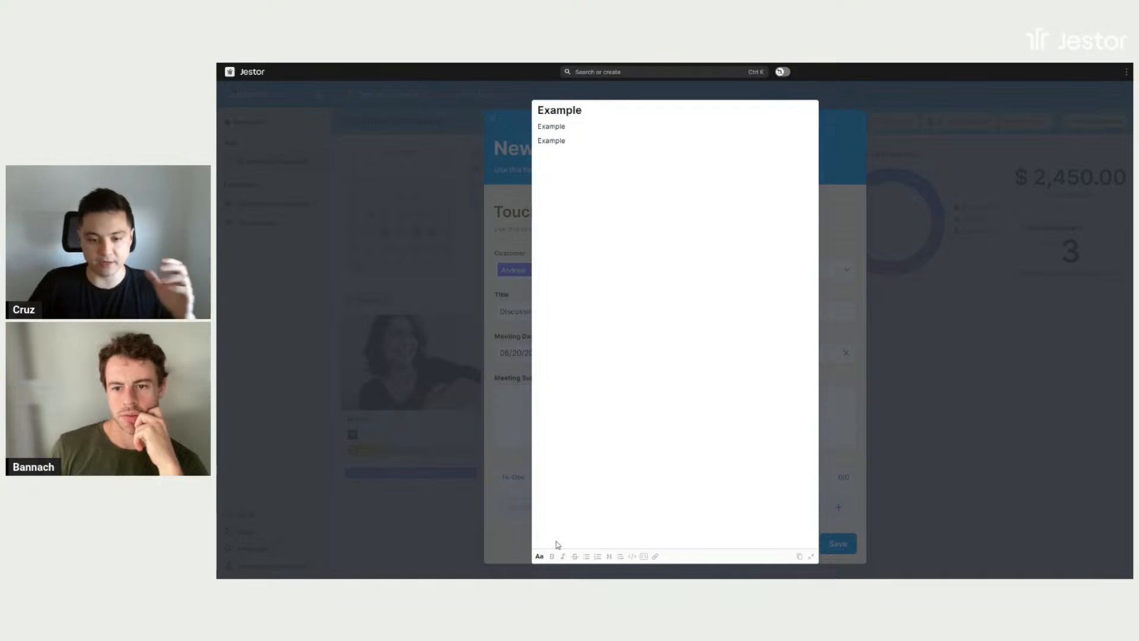
pyautogui.click(586, 557)
pyautogui.write('a a a a a')
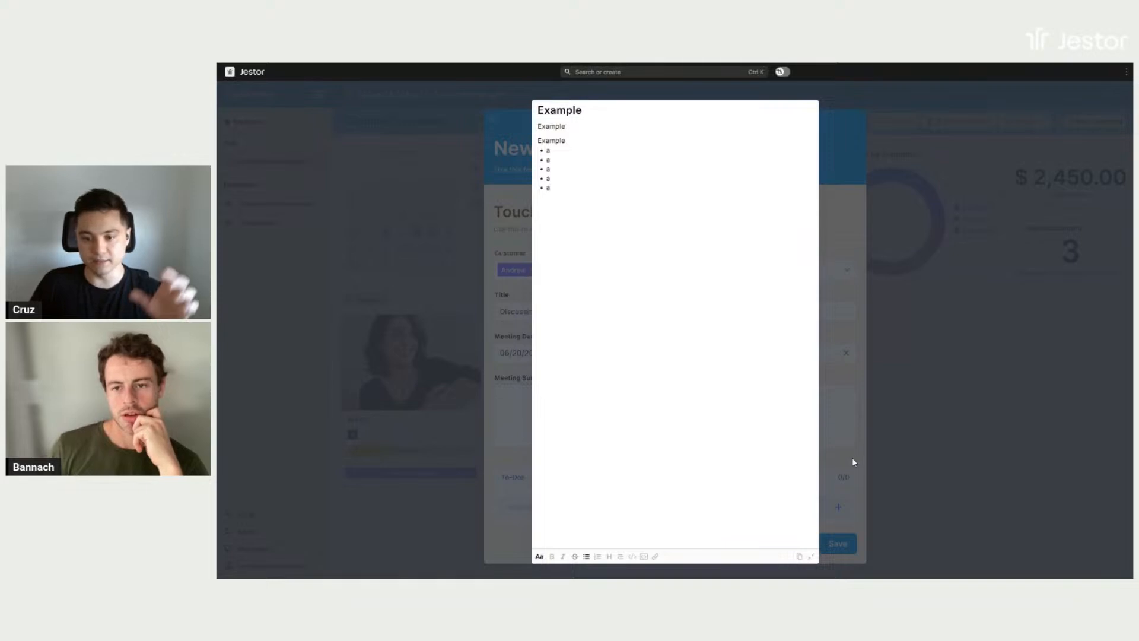
pyautogui.click(810, 556)
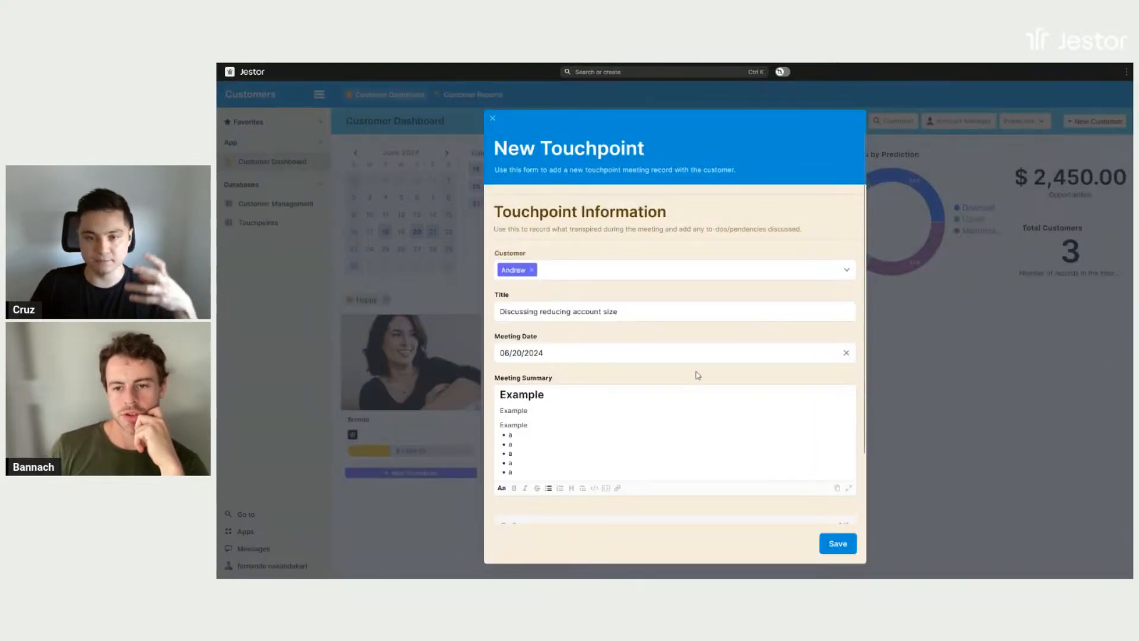
# - Add the to-do "Check duplicate invoice with the billing team" to the touchpoint and save it
pyautogui.scroll(-1, 697, 373)
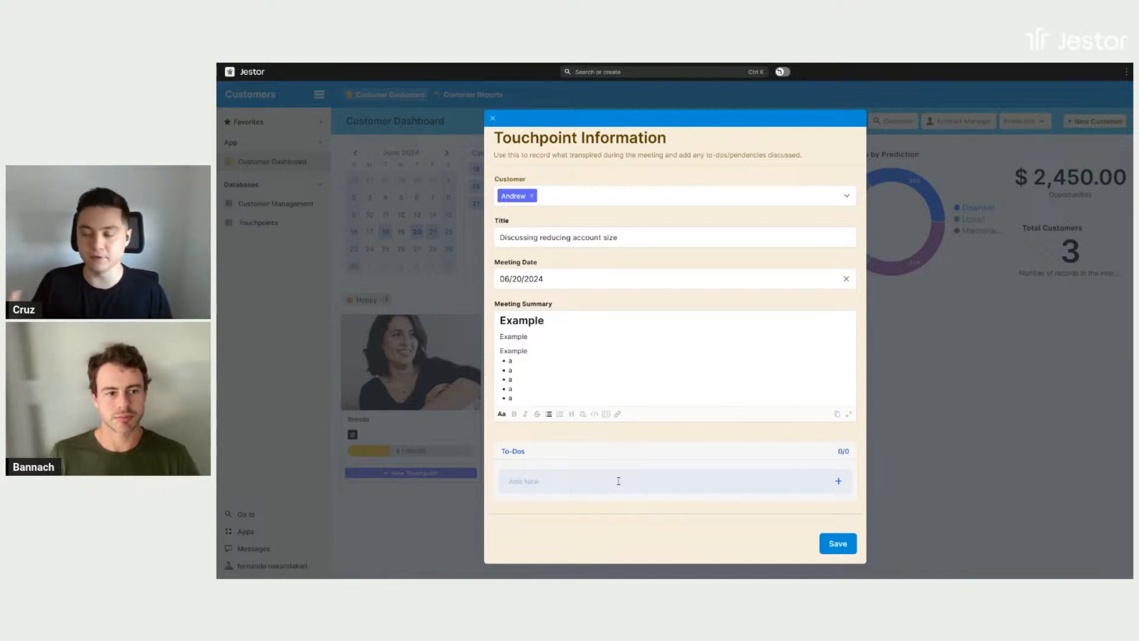
pyautogui.scroll(3, 651, 394)
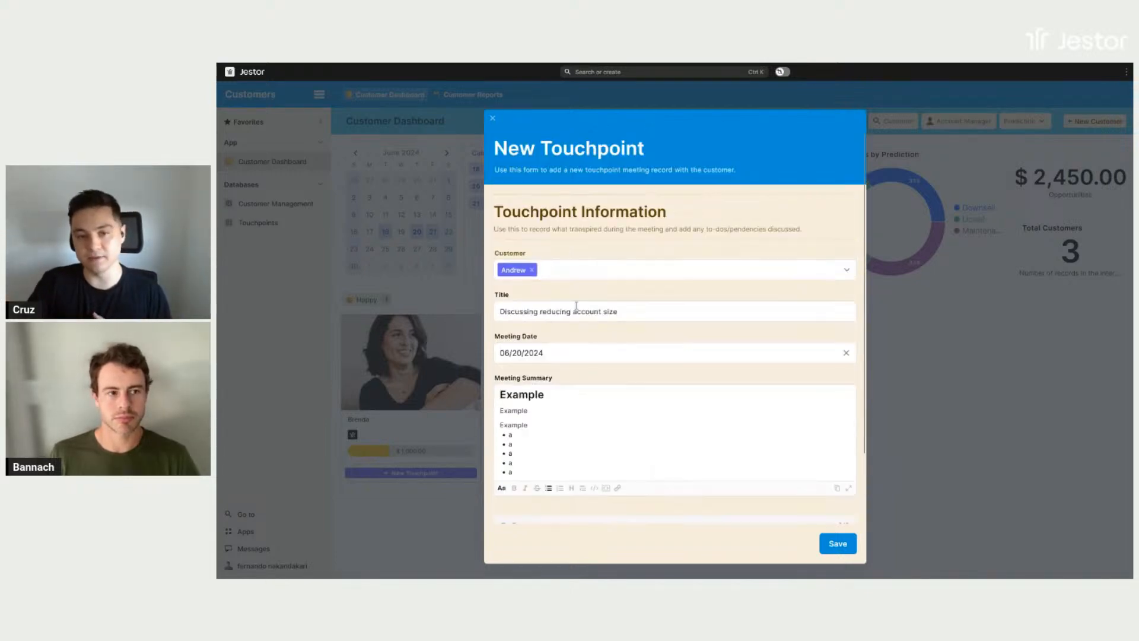
pyautogui.scroll(-3, 572, 297)
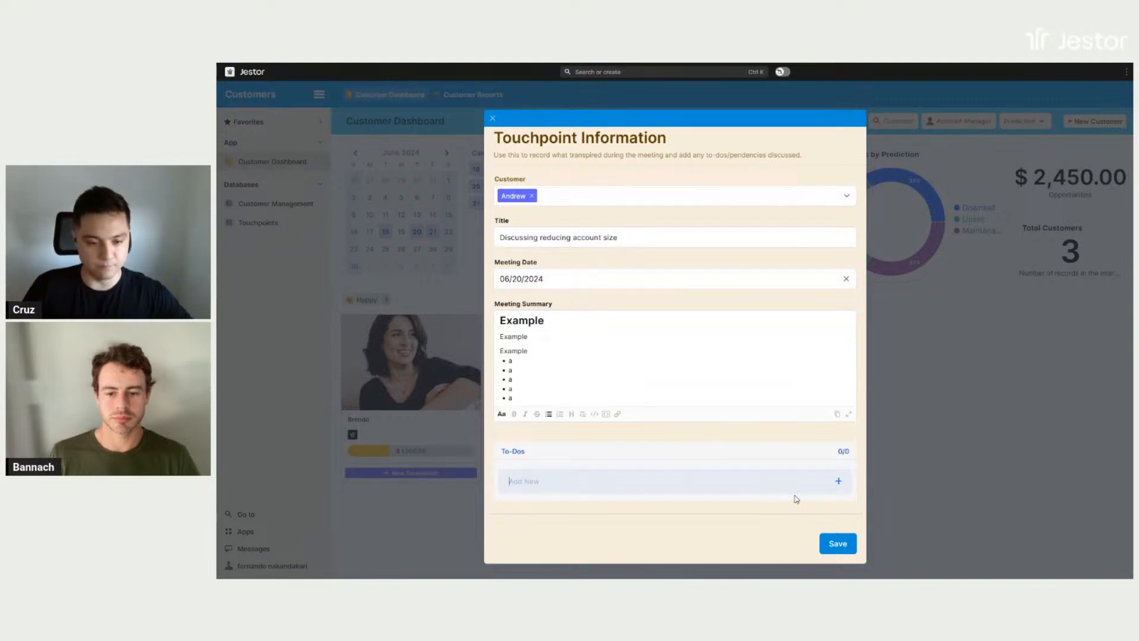
pyautogui.write('Ch')
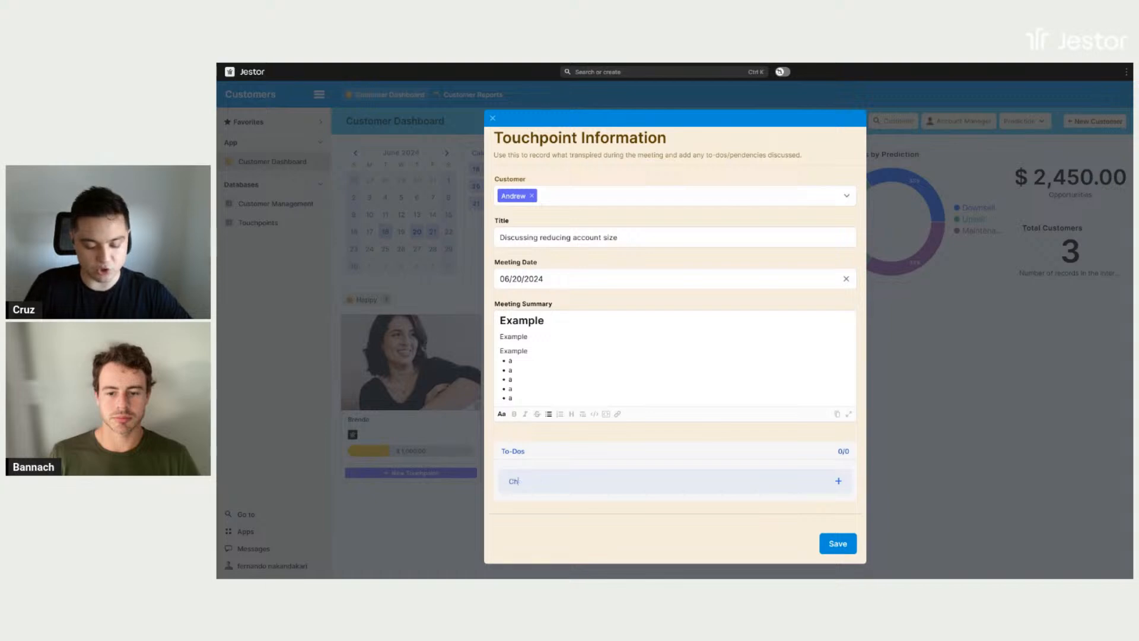
pyautogui.write('eck double invoice')
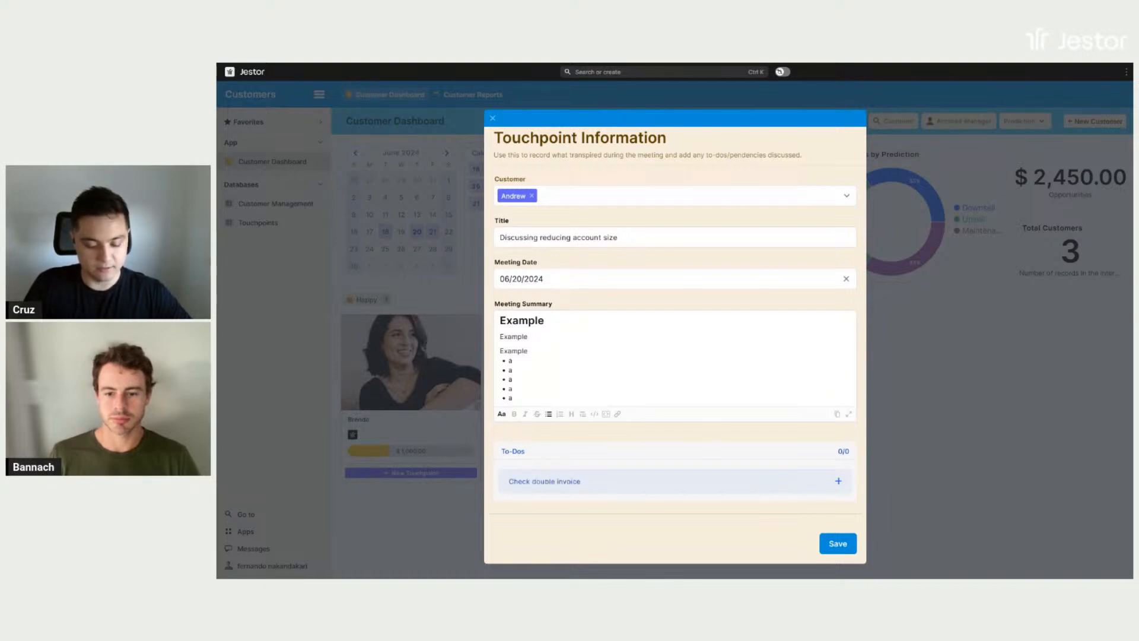
pyautogui.press('BackSpace')
pyautogui.press('BackSpace')
pyautogui.press('BackSpace')
pyautogui.press('BackSpace')
pyautogui.press('BackSpace')
pyautogui.press('BackSpace')
pyautogui.press('BackSpace')
pyautogui.press('BackSpace')
pyautogui.press('BackSpace')
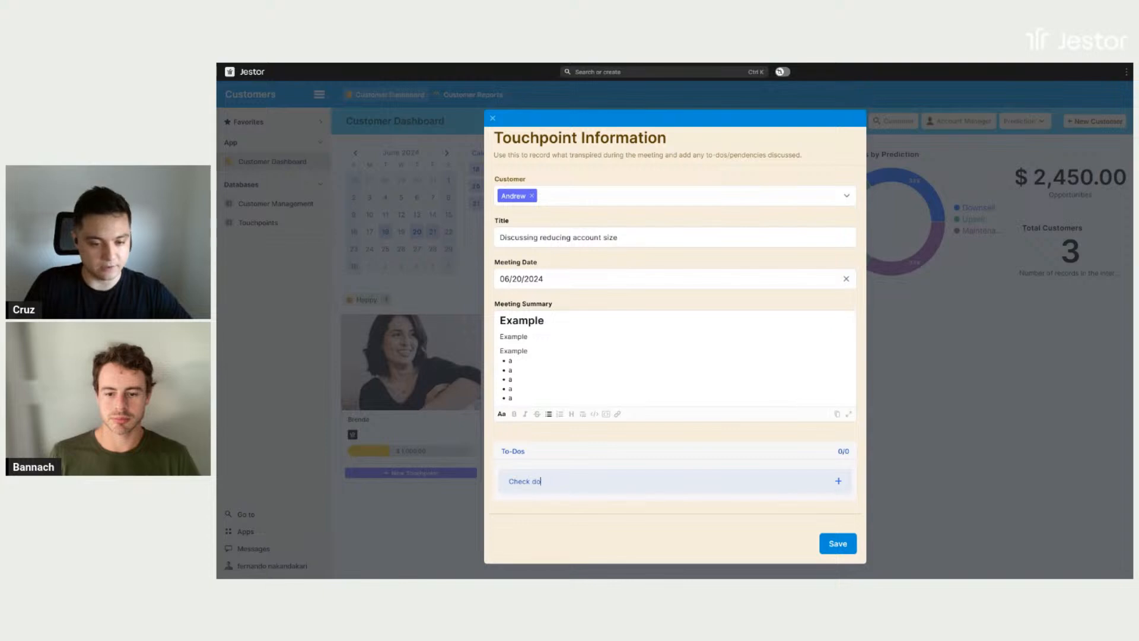
pyautogui.write('uplicate invoice')
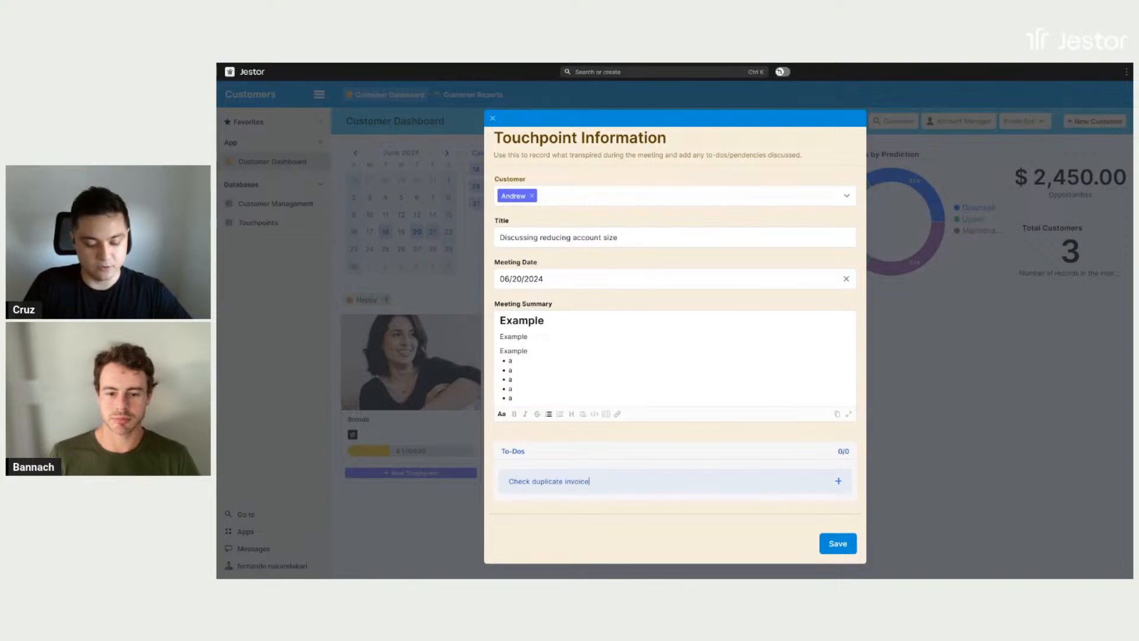
pyautogui.write(' with the billing team')
pyautogui.press('Return')
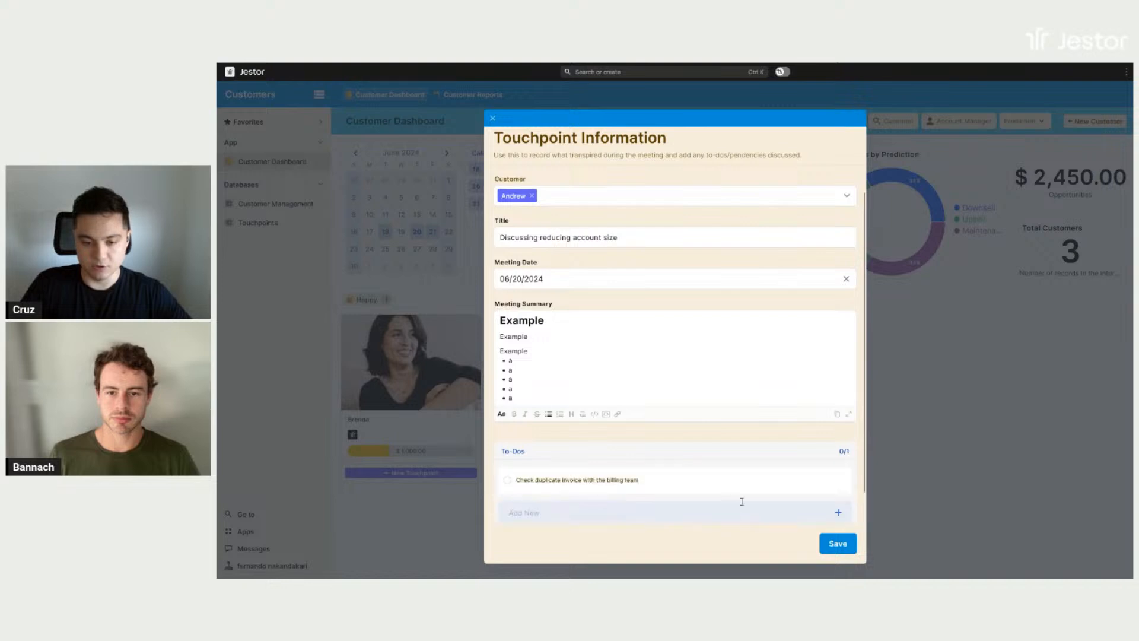
pyautogui.scroll(-1, 678, 452)
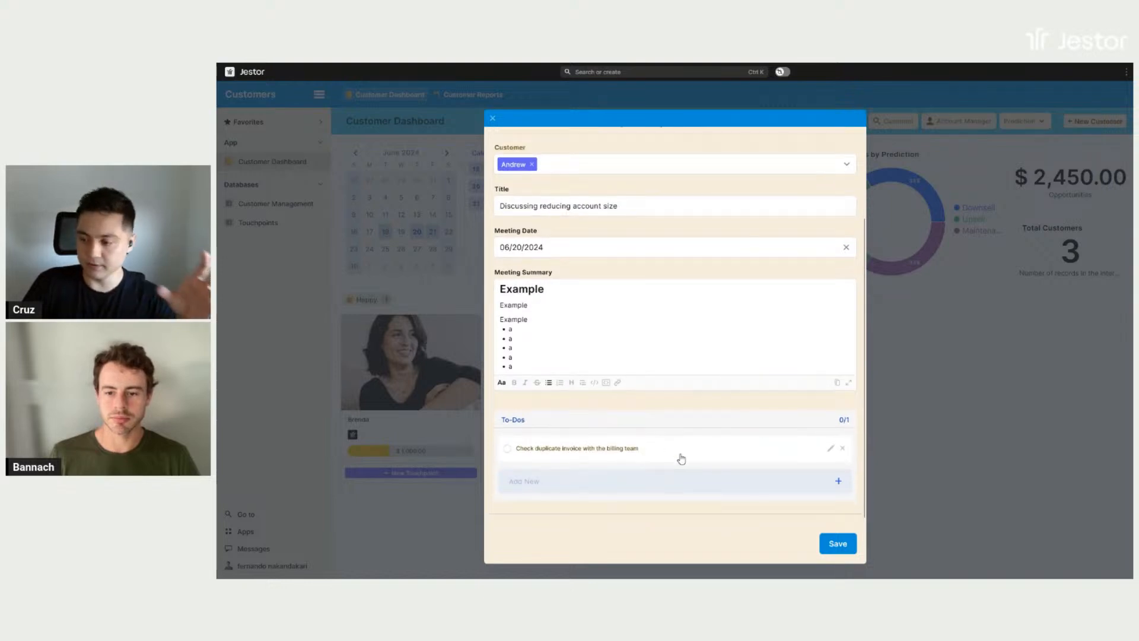
pyautogui.click(834, 541)
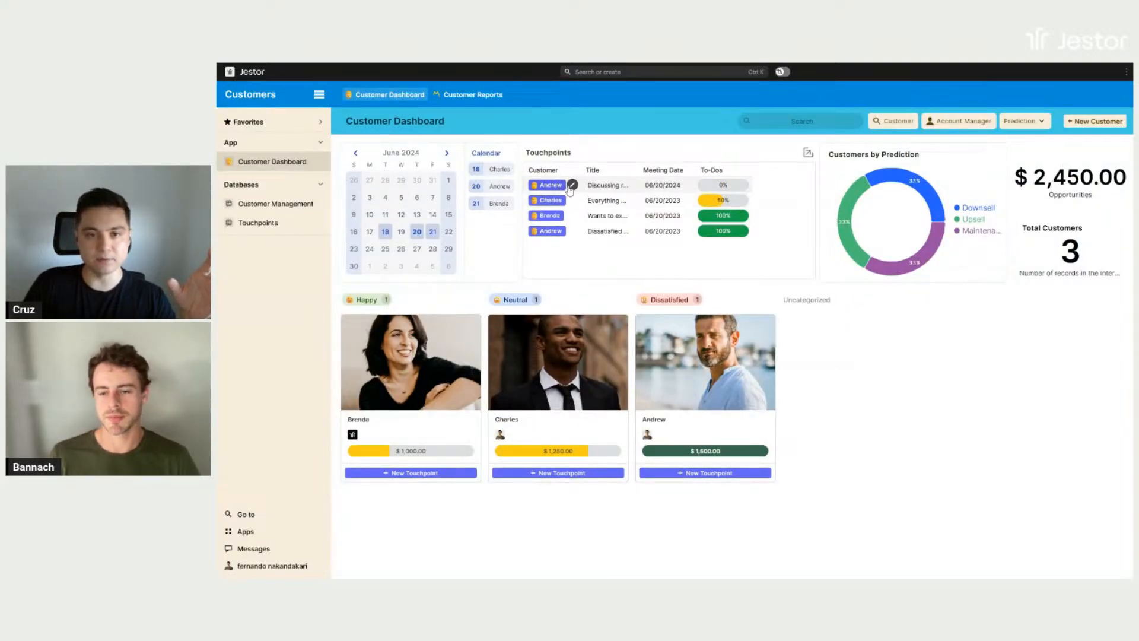
# - Open the new 06/20/2024 touchpoint from the dashboard, mark its to-do as done, save it and close the record
pyautogui.click(572, 186)
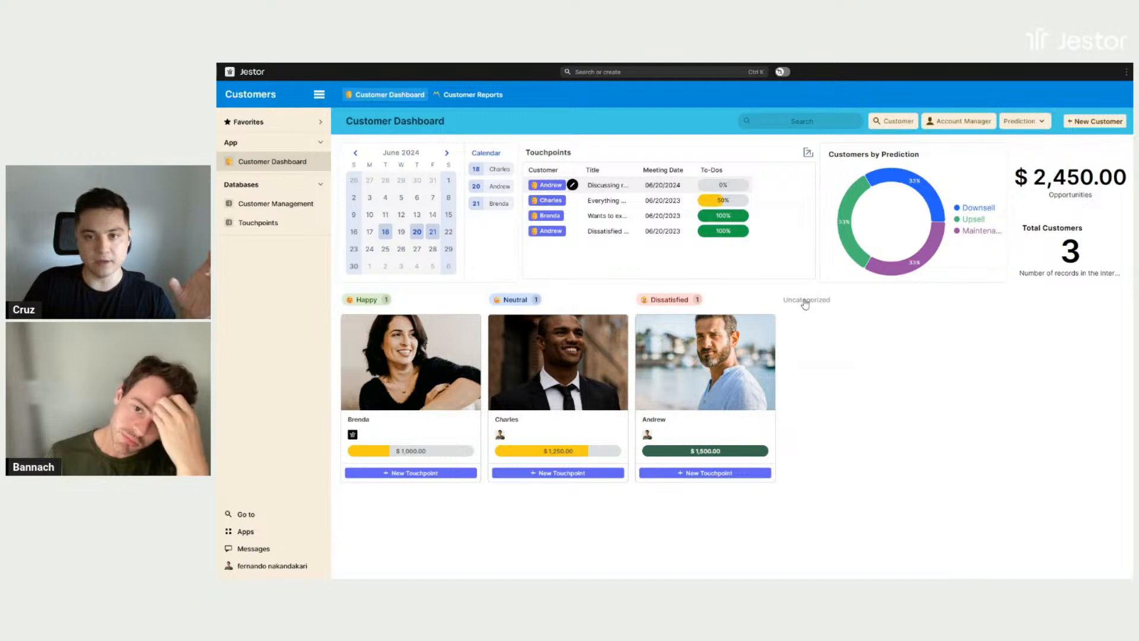
pyautogui.scroll(-1, 590, 285)
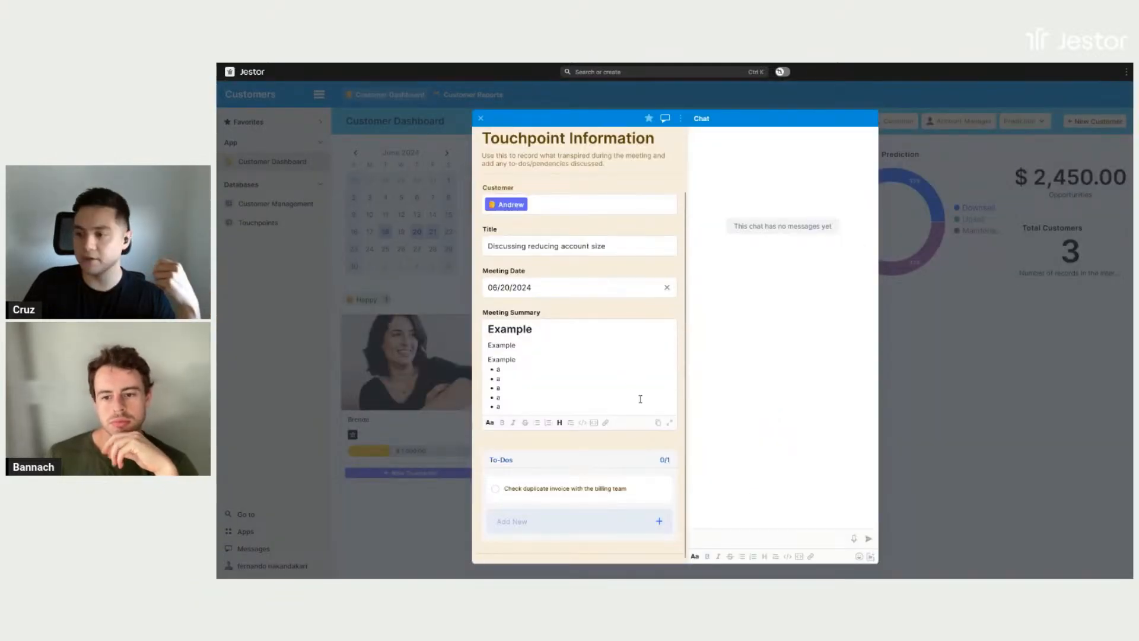
pyautogui.click(496, 490)
pyautogui.click(655, 545)
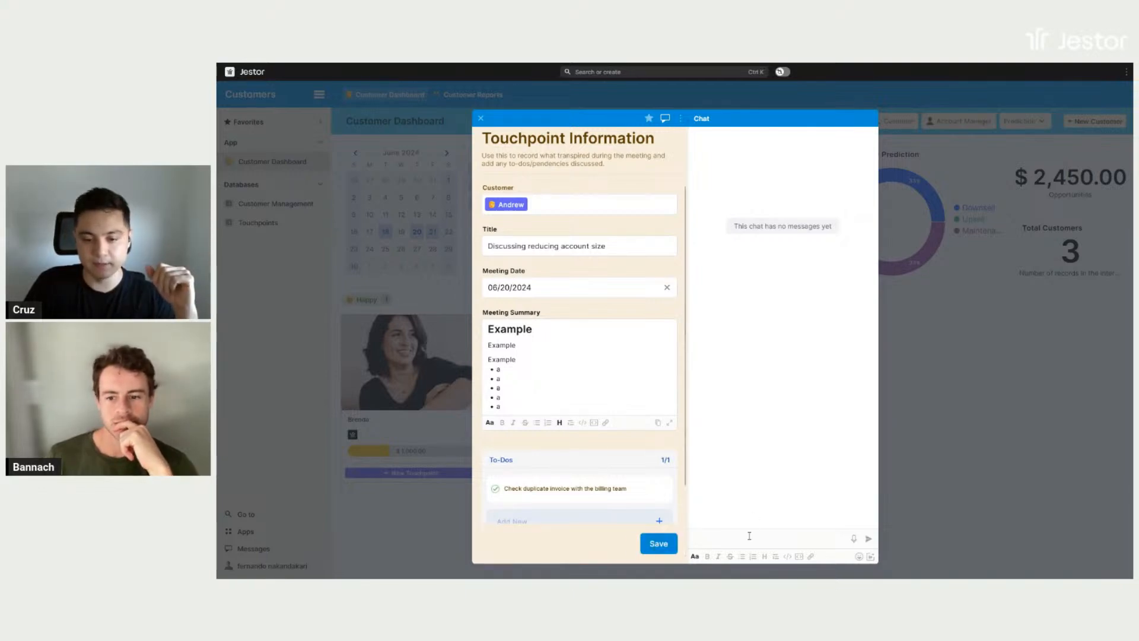
pyautogui.click(994, 413)
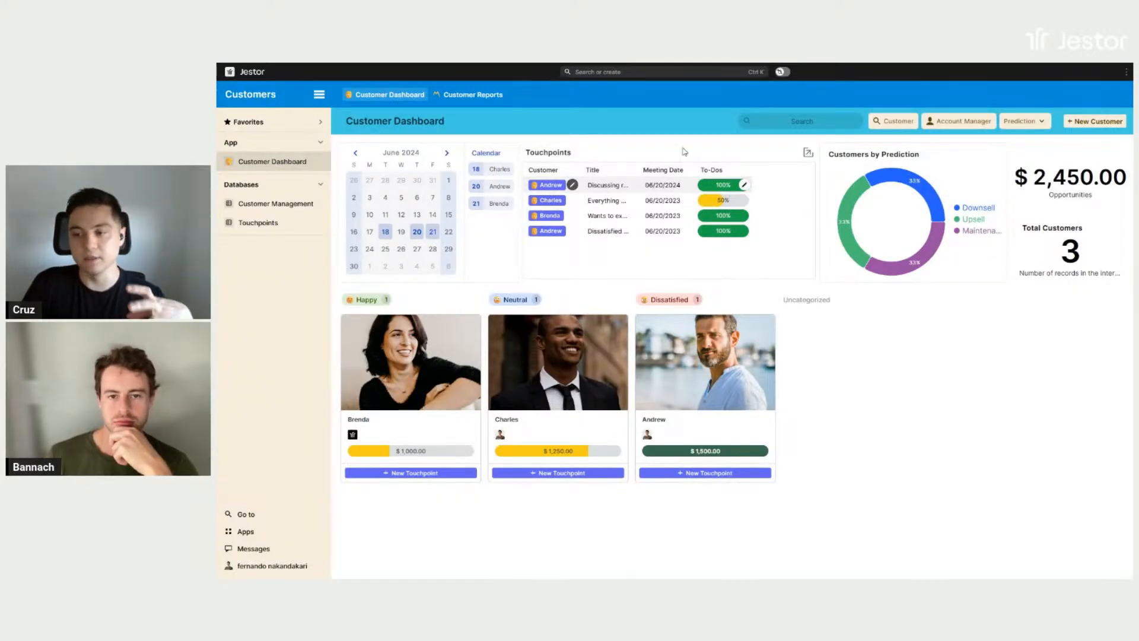
# - In the Dissatisfied customer's record, set the status to Neutral and the prediction to Stable
pyautogui.click(749, 435)
pyautogui.scroll(-5, 615, 331)
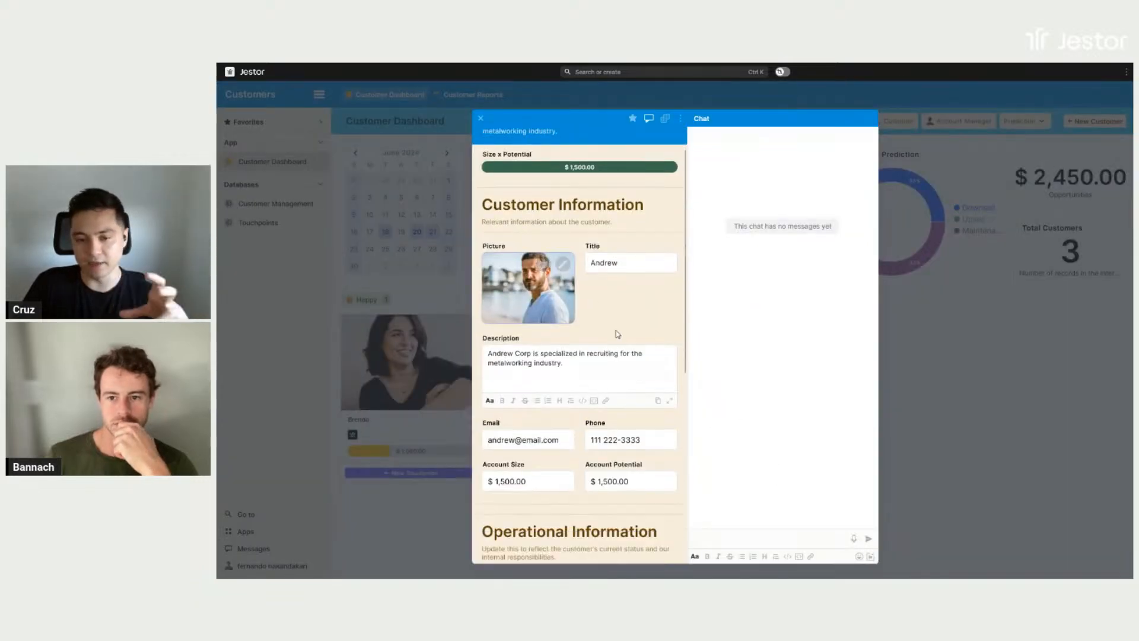
pyautogui.scroll(-1, 613, 360)
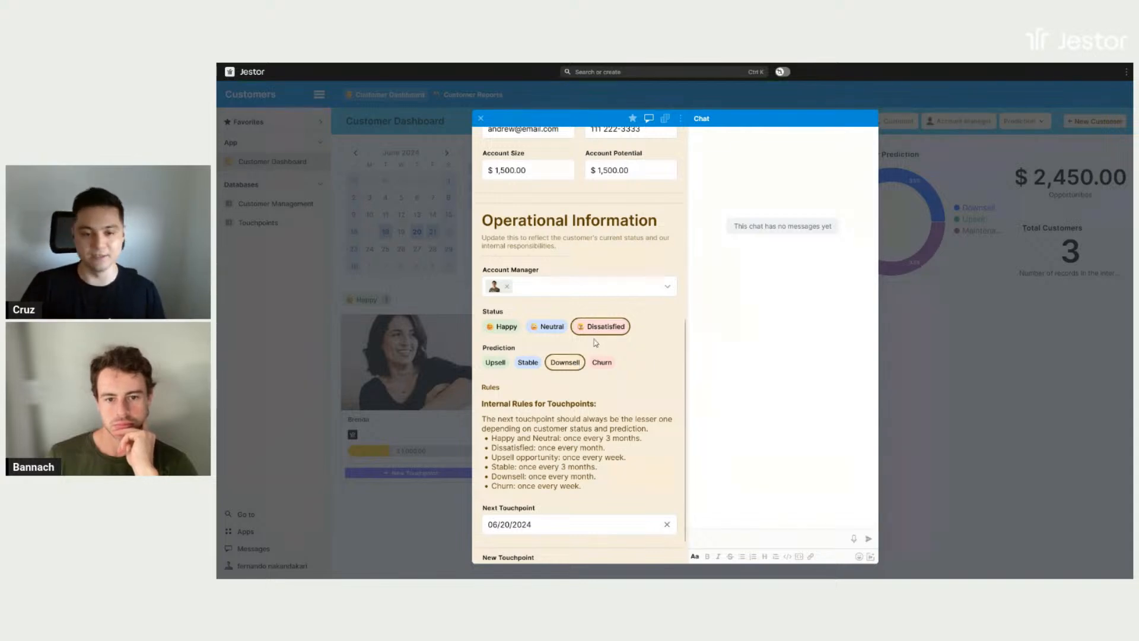
pyautogui.click(548, 326)
pyautogui.click(534, 364)
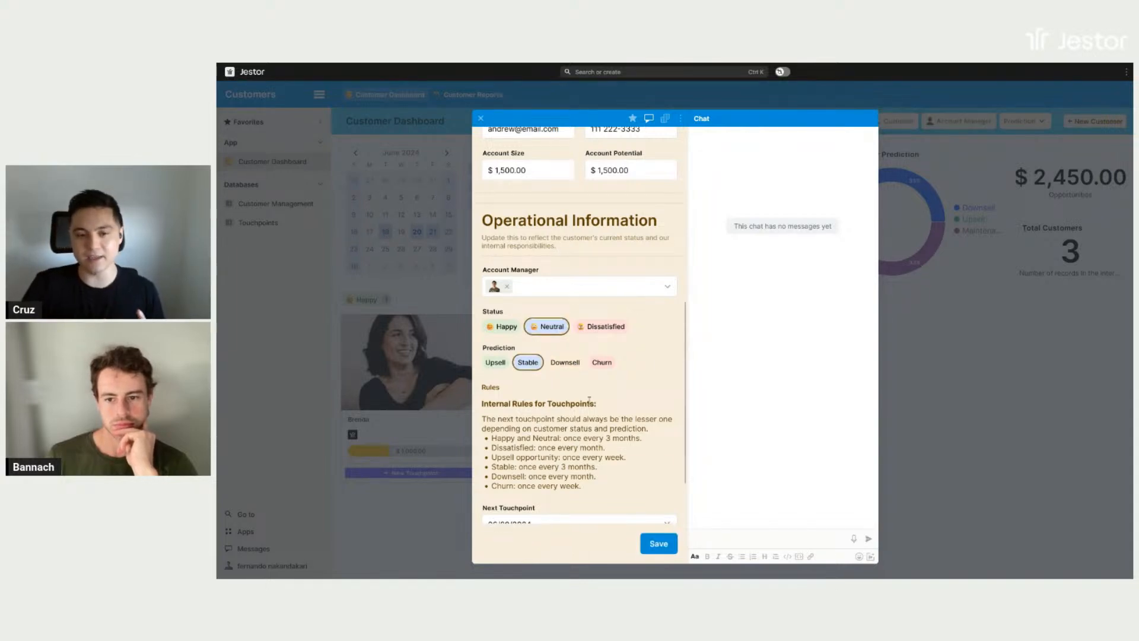
# - Set the customer's next touchpoint to 09/20/2024, save the record and return to the dashboard
pyautogui.scroll(-1, 588, 409)
pyautogui.click(577, 459)
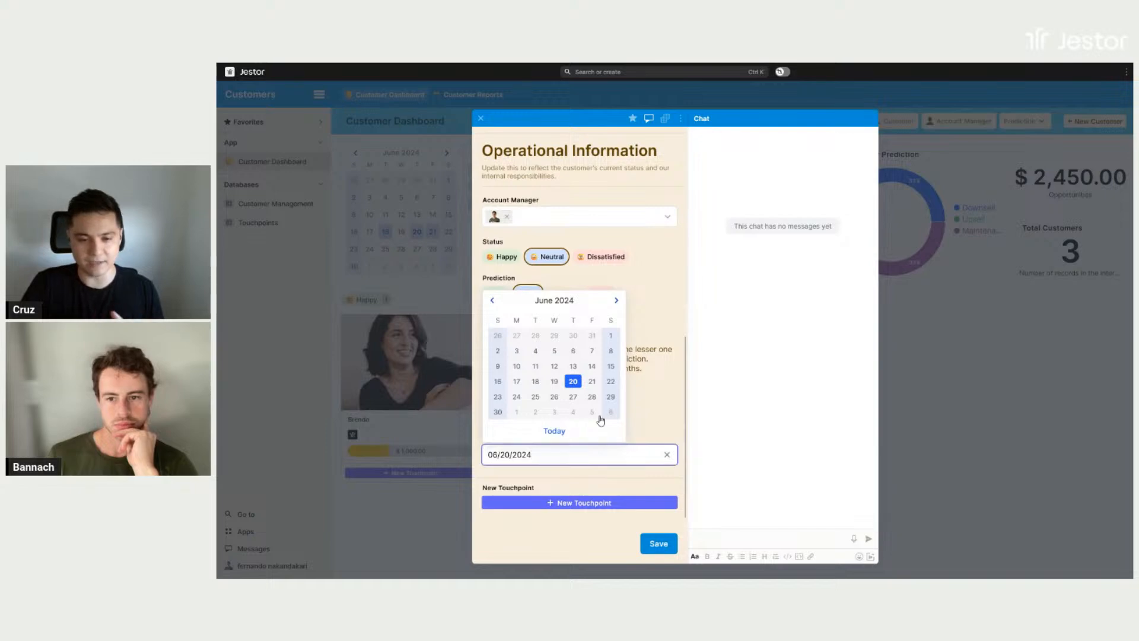
pyautogui.click(616, 302)
pyautogui.click(617, 315)
pyautogui.click(616, 315)
pyautogui.click(592, 381)
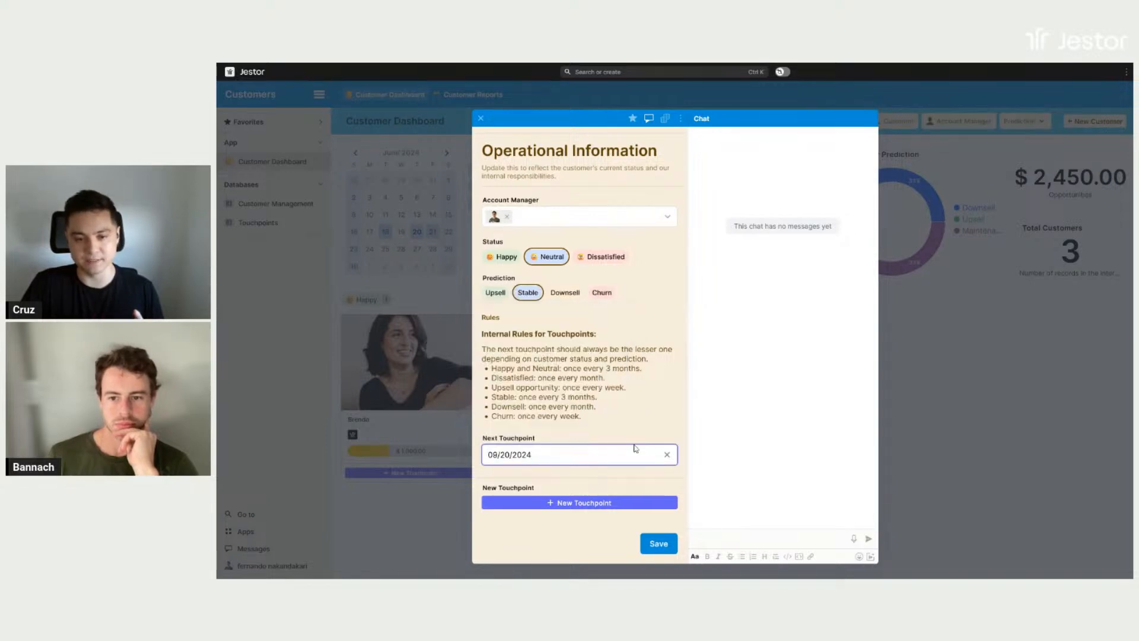
pyautogui.click(659, 544)
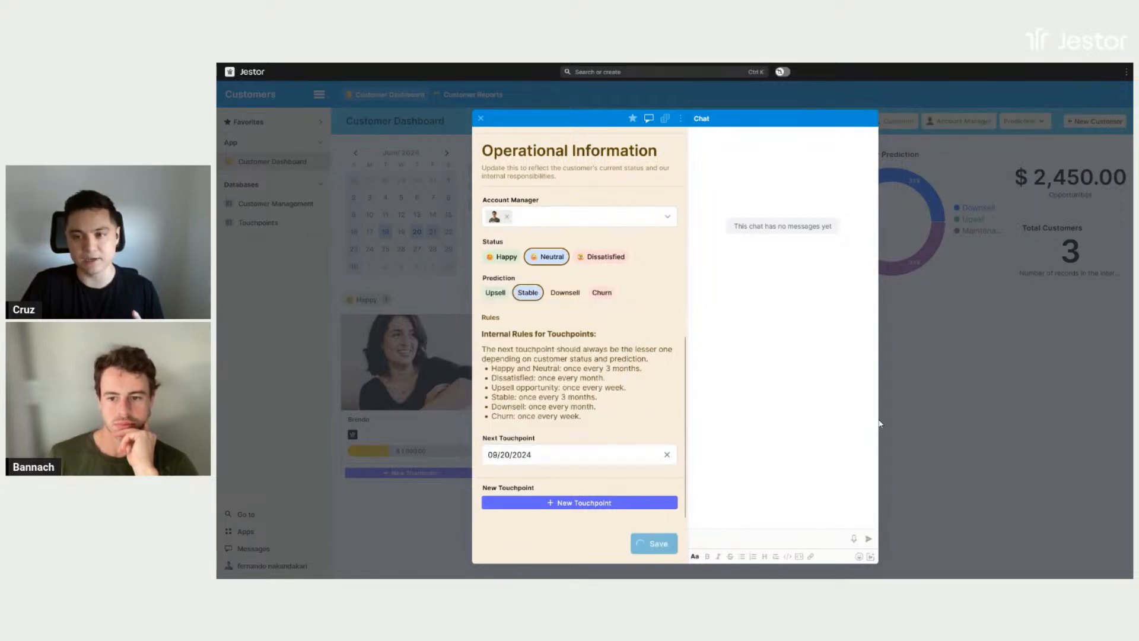
pyautogui.click(966, 403)
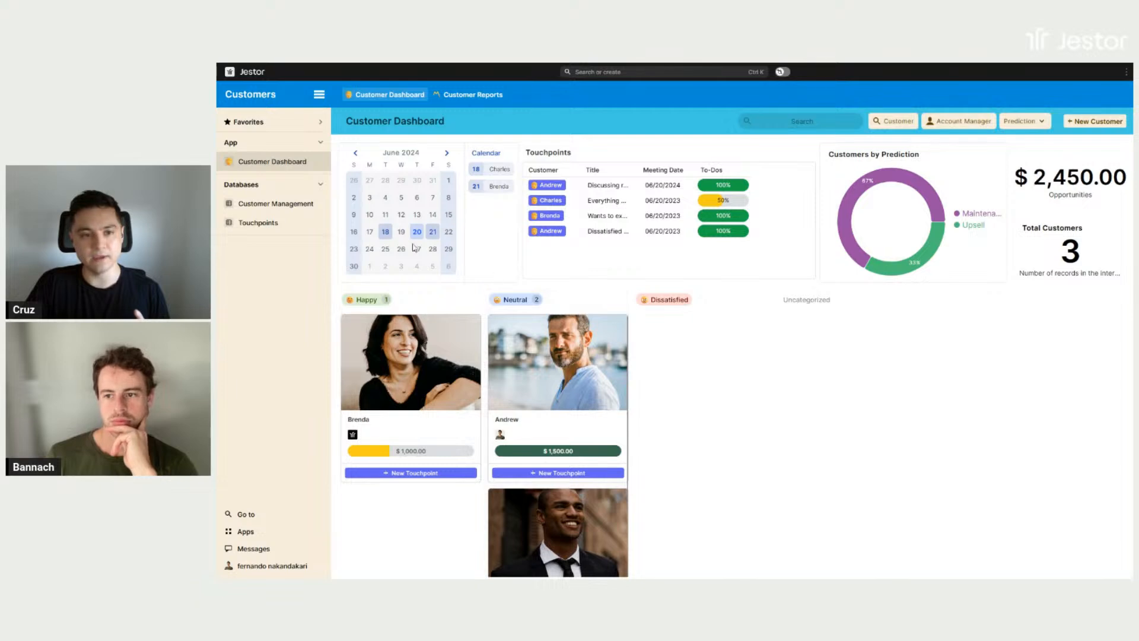
# - Check September 2024 in the dashboard calendar, and view the Customer Reports page before returning to the dashboard
pyautogui.click(446, 153)
pyautogui.click(447, 153)
pyautogui.click(447, 153)
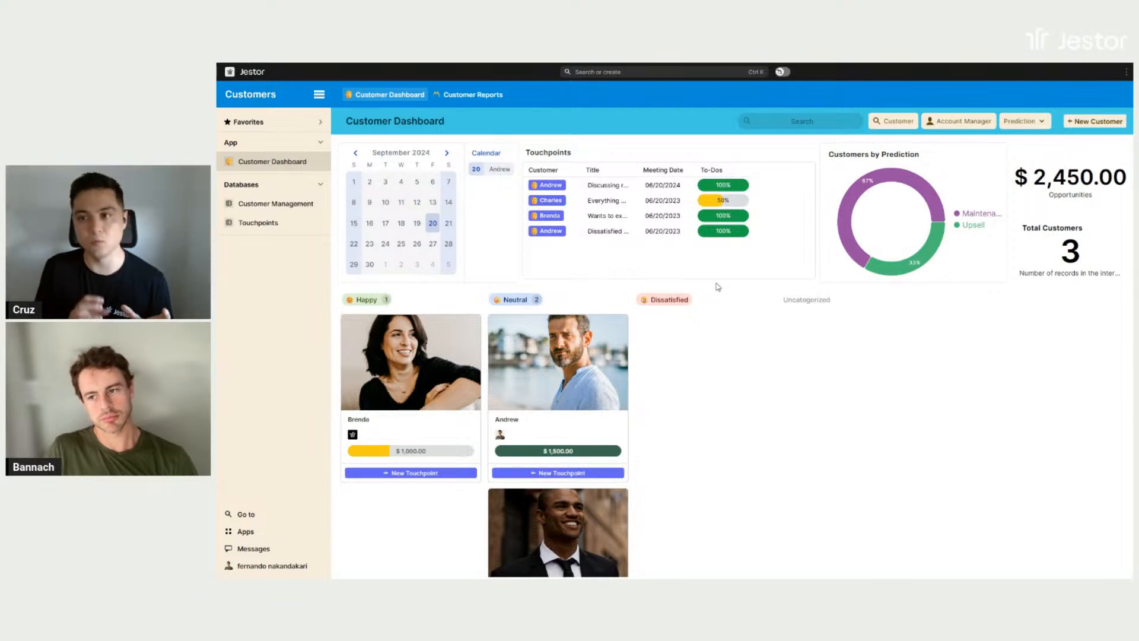
pyautogui.click(458, 98)
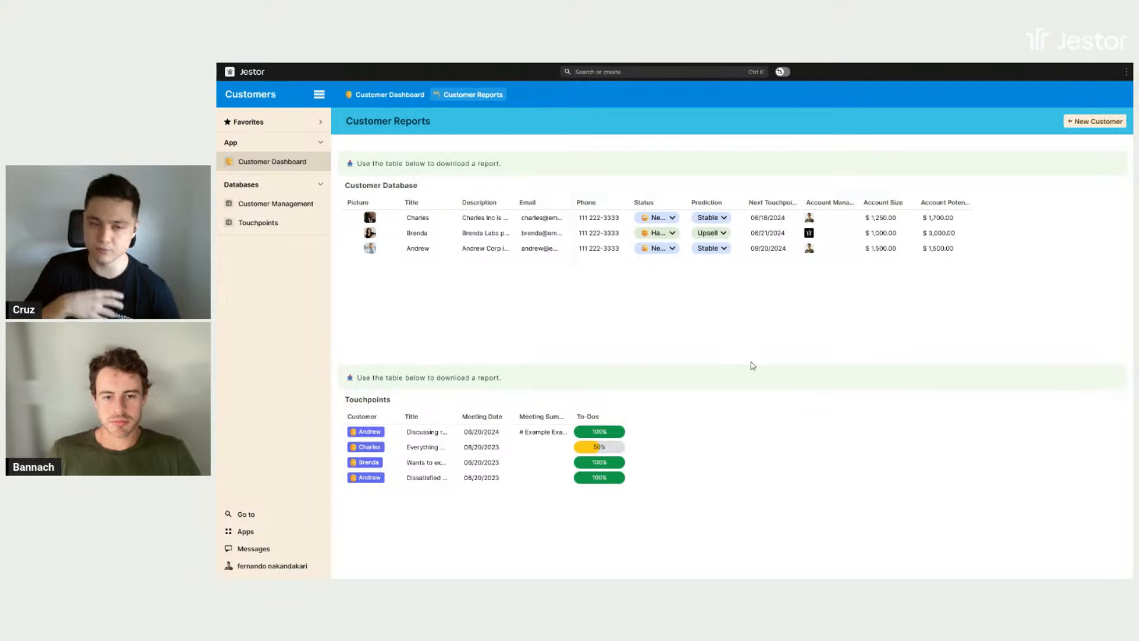
pyautogui.click(399, 96)
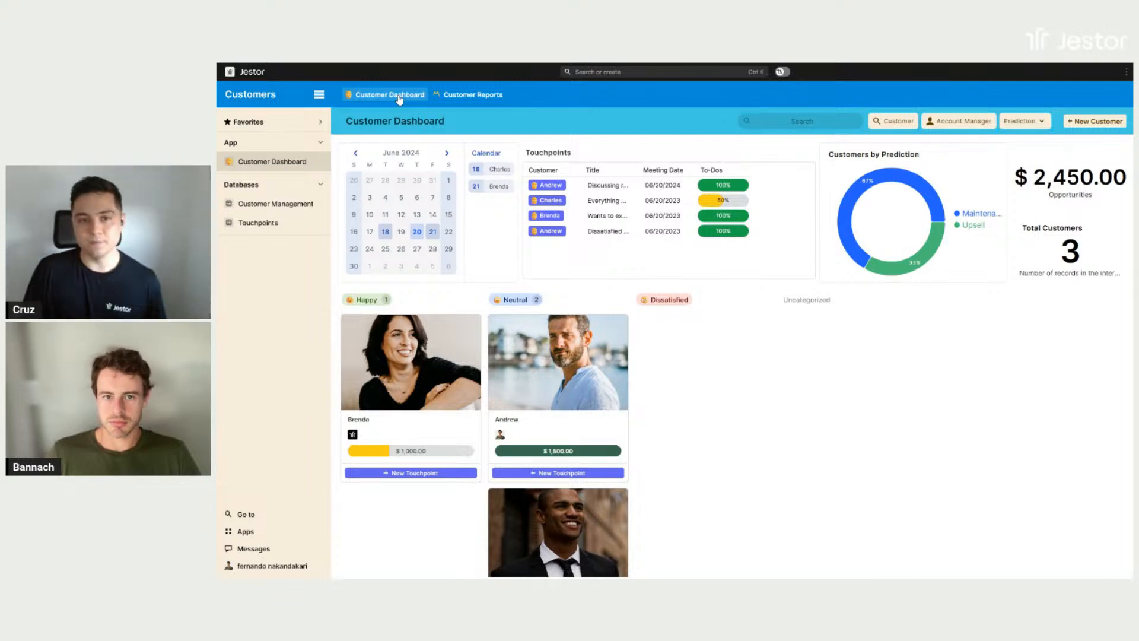
# - Filter the dashboard by the customer whose account shows $1,500.00
pyautogui.click(894, 121)
pyautogui.click(875, 183)
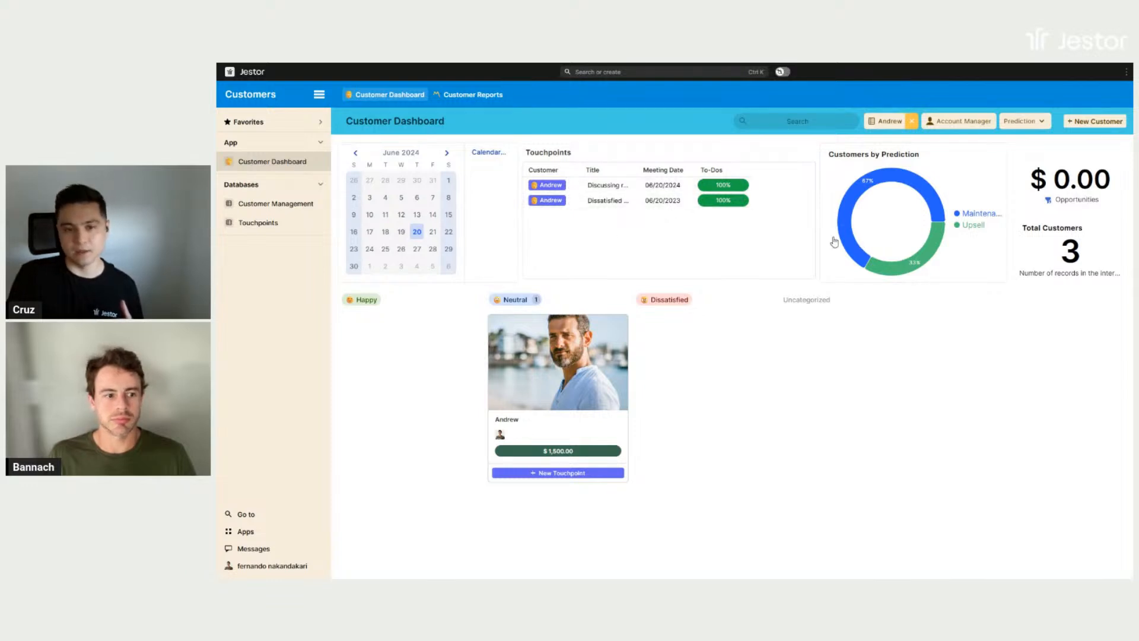
# - Switch the Customer Dashboard to edit mode with the customer filter cleared, and open the Smart Kanban block's settings
pyautogui.click(783, 72)
pyautogui.click(728, 156)
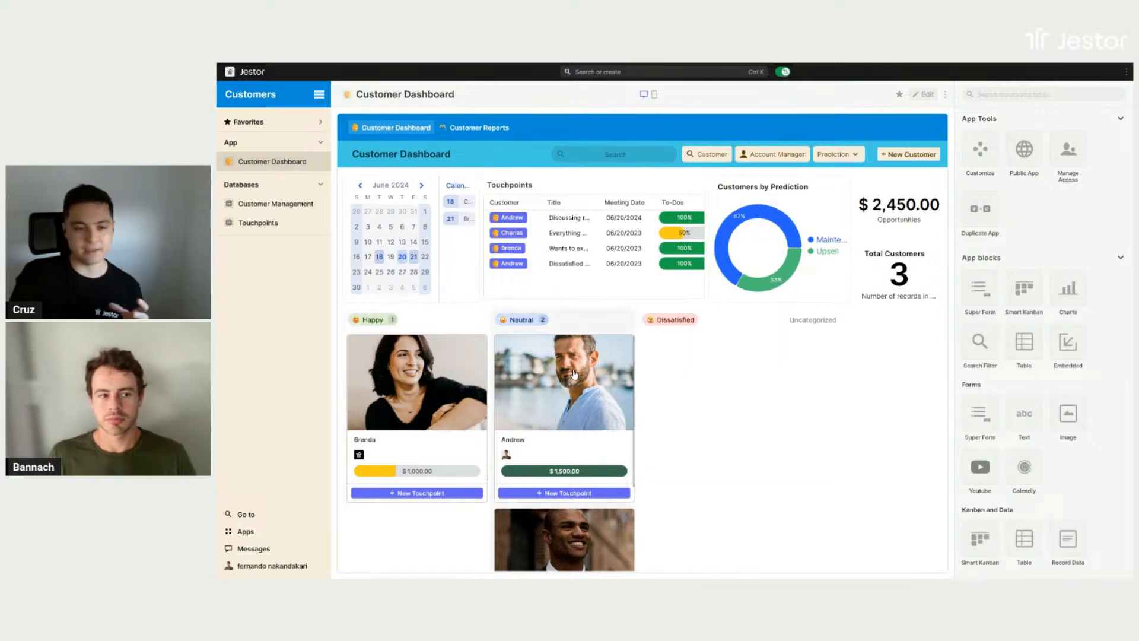
pyautogui.click(928, 96)
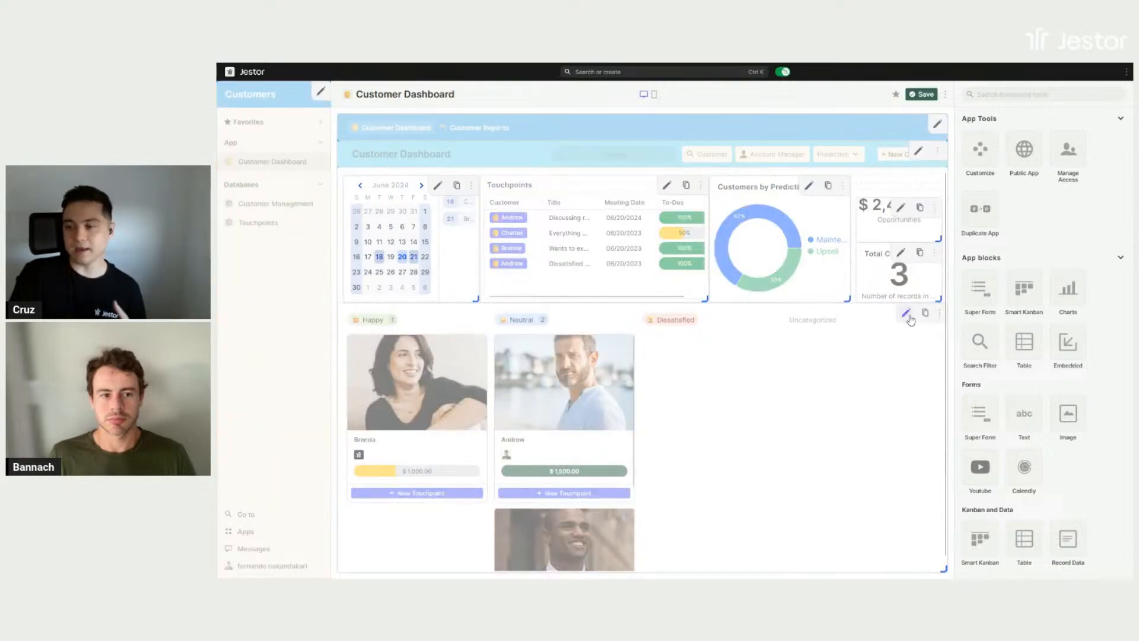
pyautogui.click(909, 318)
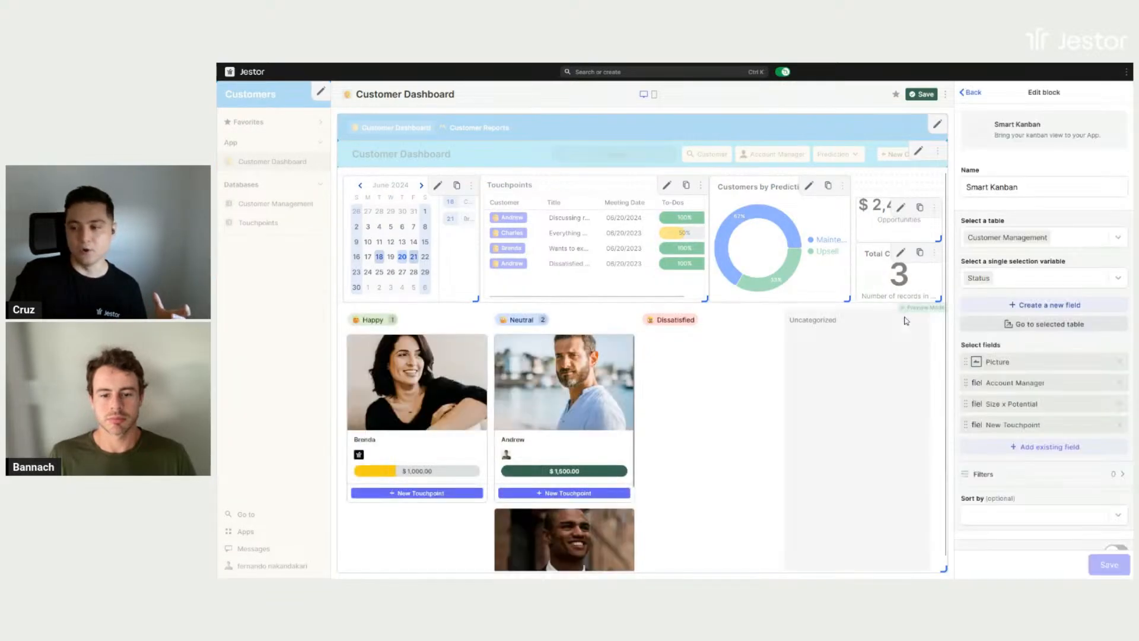
pyautogui.scroll(-3, 1047, 333)
pyautogui.scroll(-2, 1047, 356)
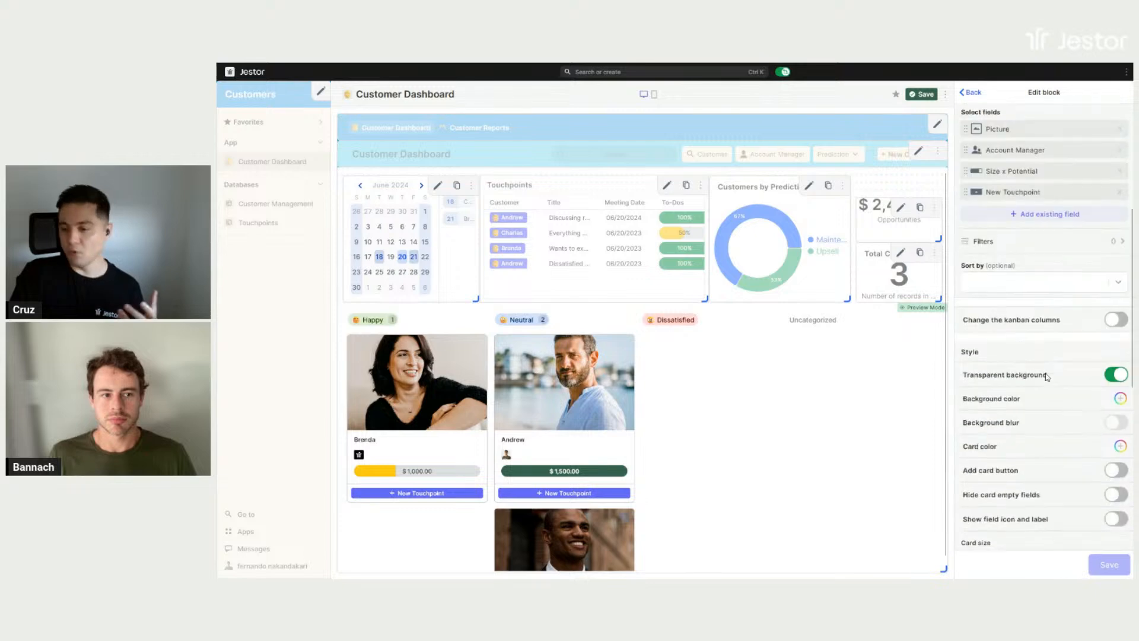
pyautogui.scroll(-5, 1047, 371)
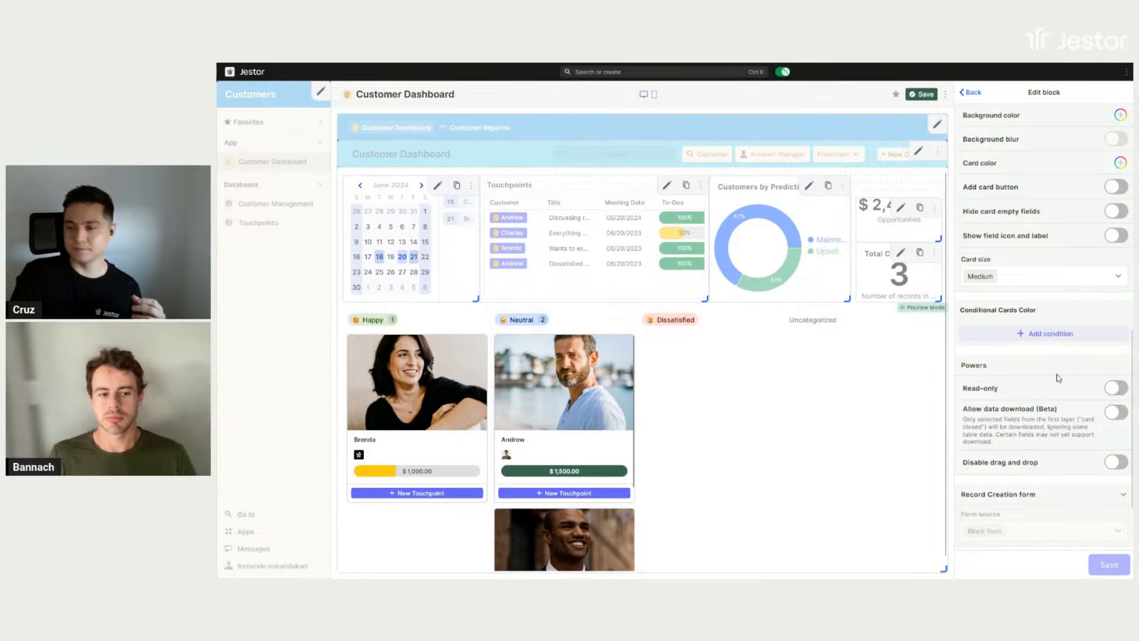
# - Add the Prediction field to the kanban cards and place it between Account Manager and Size x Potential
pyautogui.scroll(5, 1048, 368)
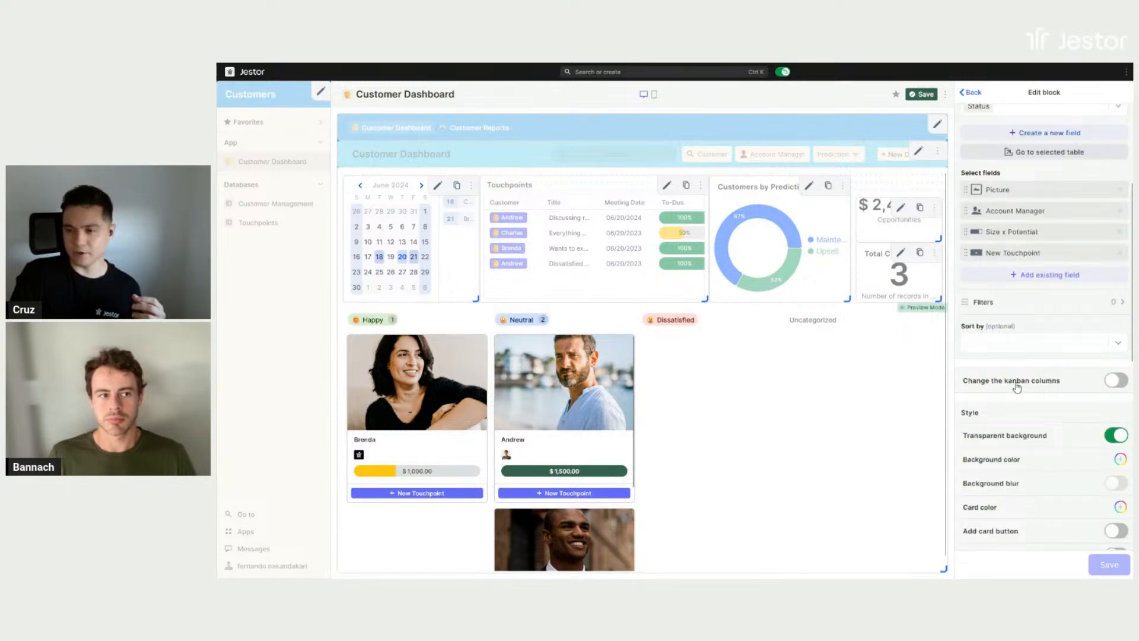
pyautogui.click(1035, 274)
pyautogui.scroll(-3, 1026, 327)
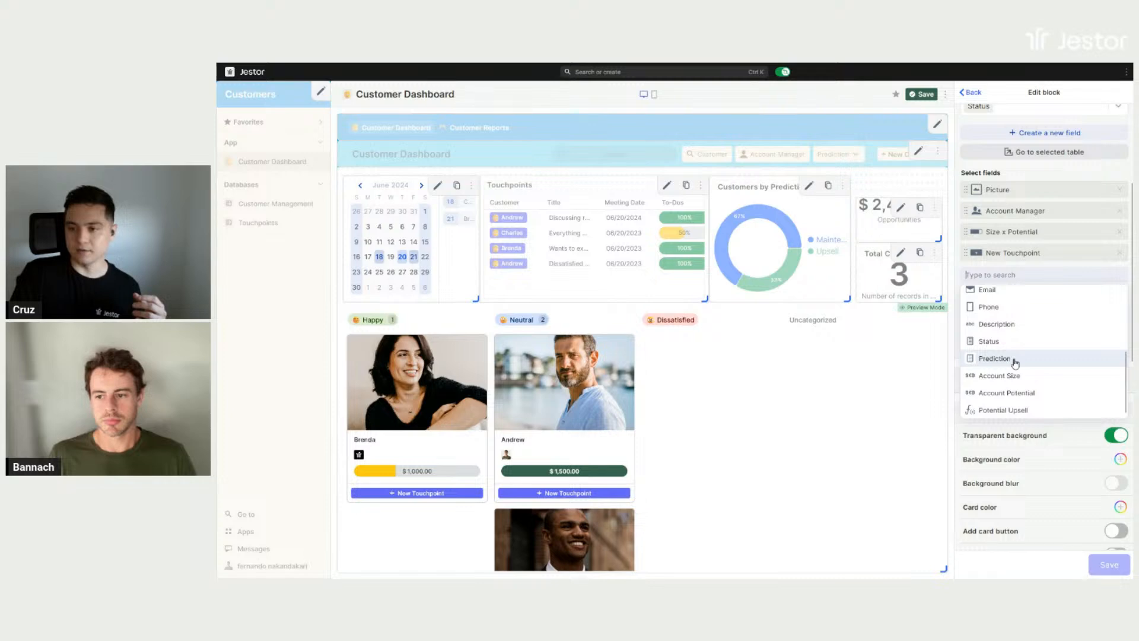
pyautogui.click(1015, 359)
pyautogui.moveTo(1023, 270); pyautogui.dragTo(1028, 233)
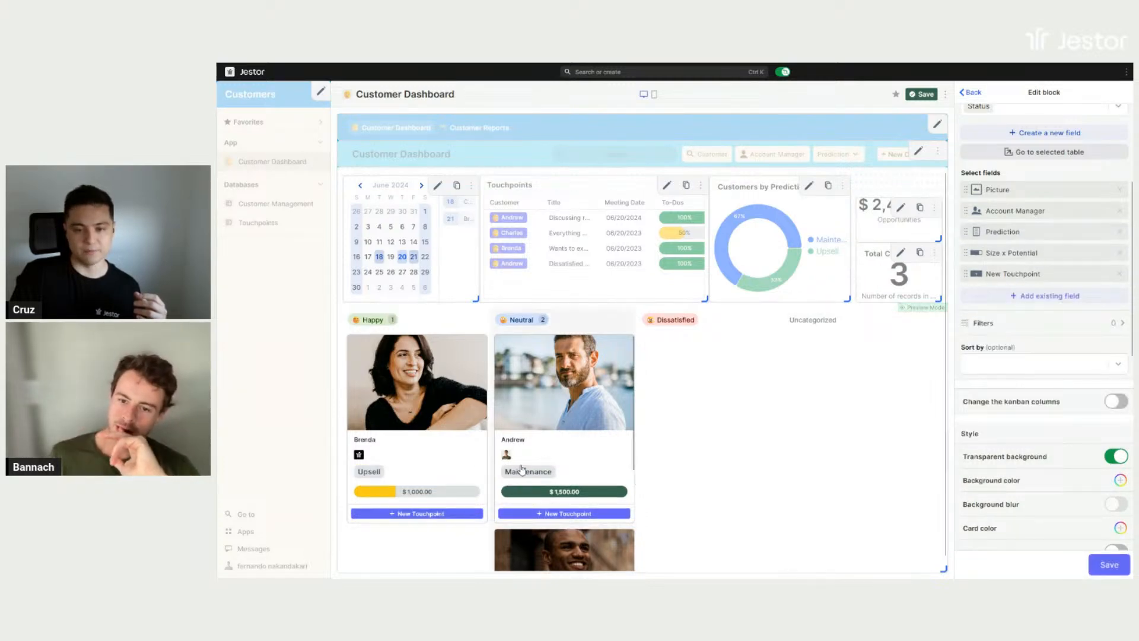
# - Add a conditional card color to the kanban and choose light green
pyautogui.scroll(-10, 1058, 328)
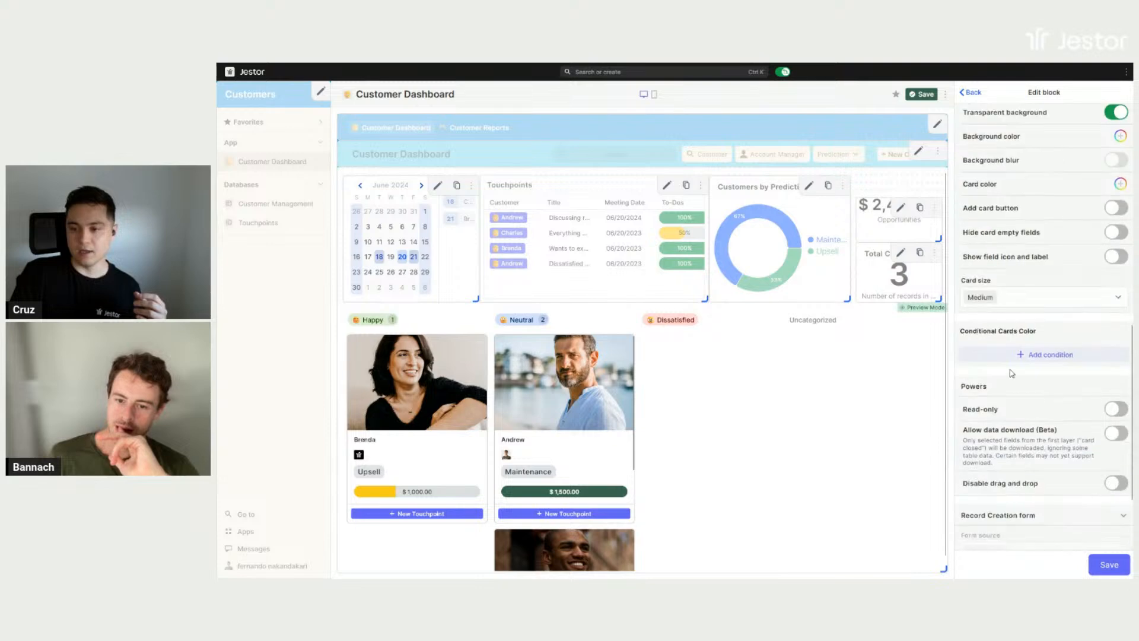
pyautogui.click(1037, 356)
pyautogui.scroll(-1, 1040, 356)
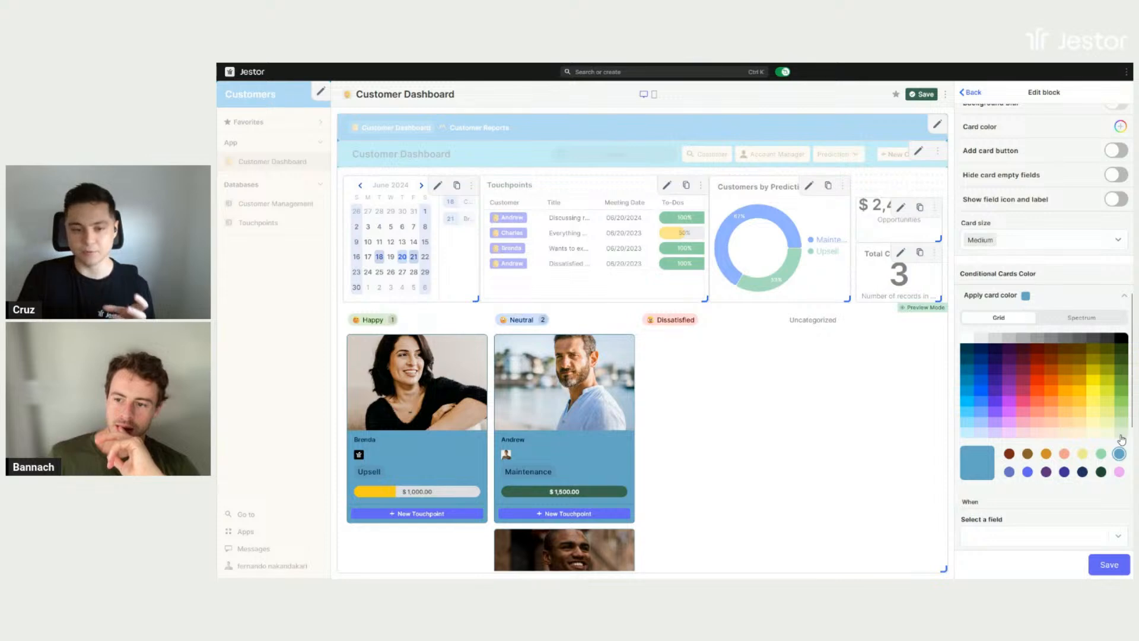
pyautogui.click(1121, 439)
# - Apply the conditional card color when the Prediction field is any of Upsell
pyautogui.scroll(-3, 1045, 369)
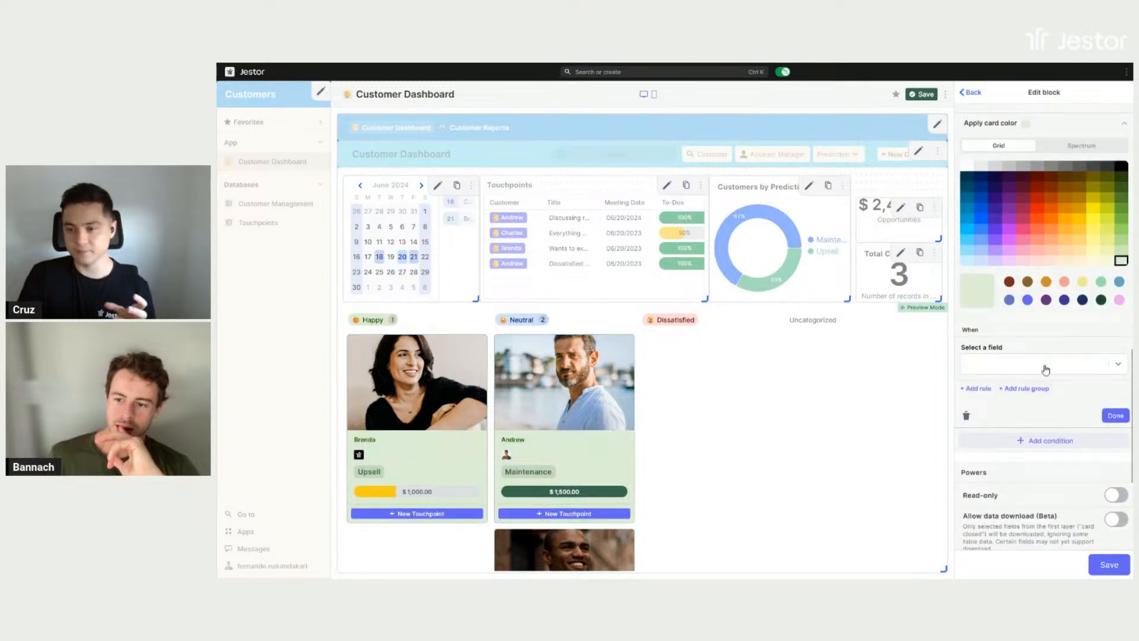
pyautogui.click(1046, 369)
pyautogui.scroll(-3, 1013, 436)
pyautogui.scroll(-2, 1014, 453)
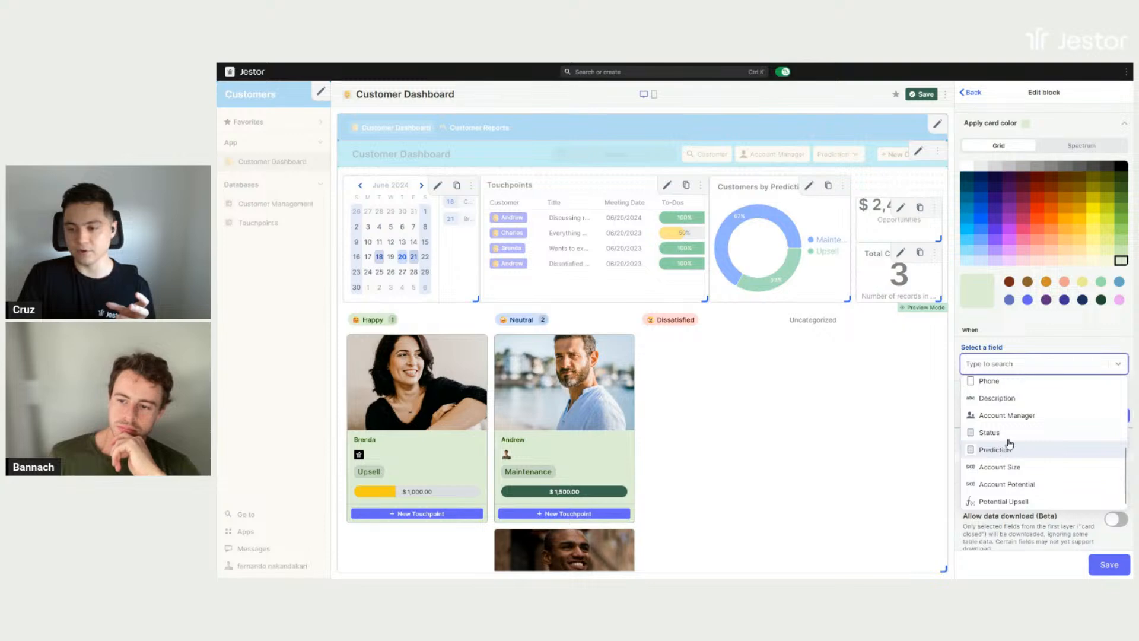
pyautogui.click(1010, 447)
pyautogui.click(1008, 441)
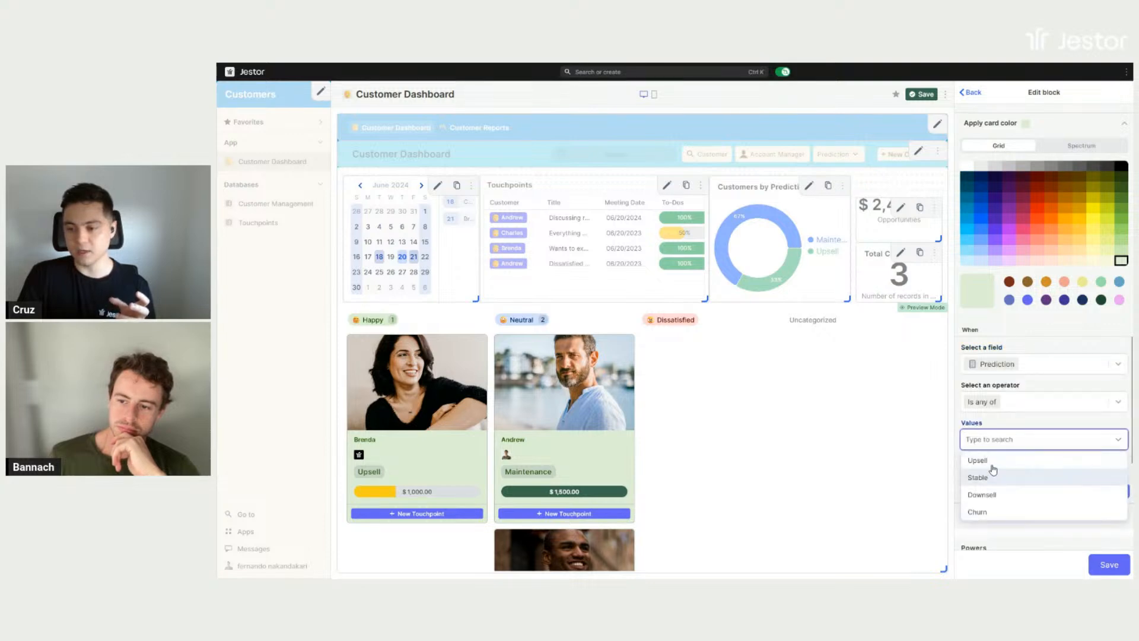
pyautogui.click(990, 463)
pyautogui.click(1041, 424)
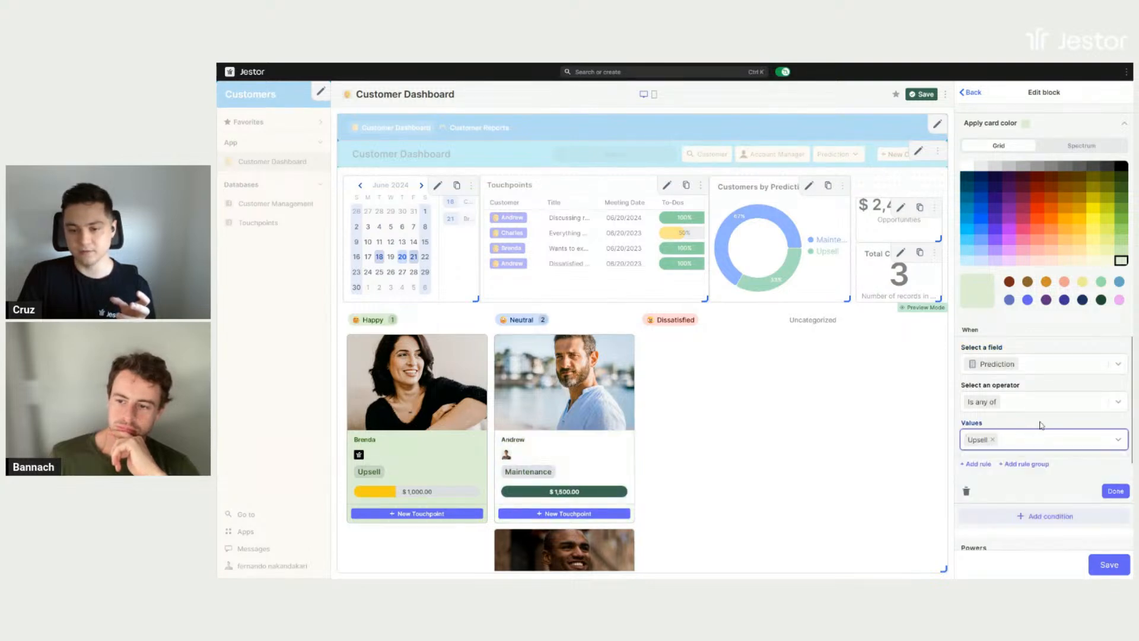
# - Save the kanban block and the dashboard, and leave builder mode to view the updated cards
pyautogui.click(1108, 564)
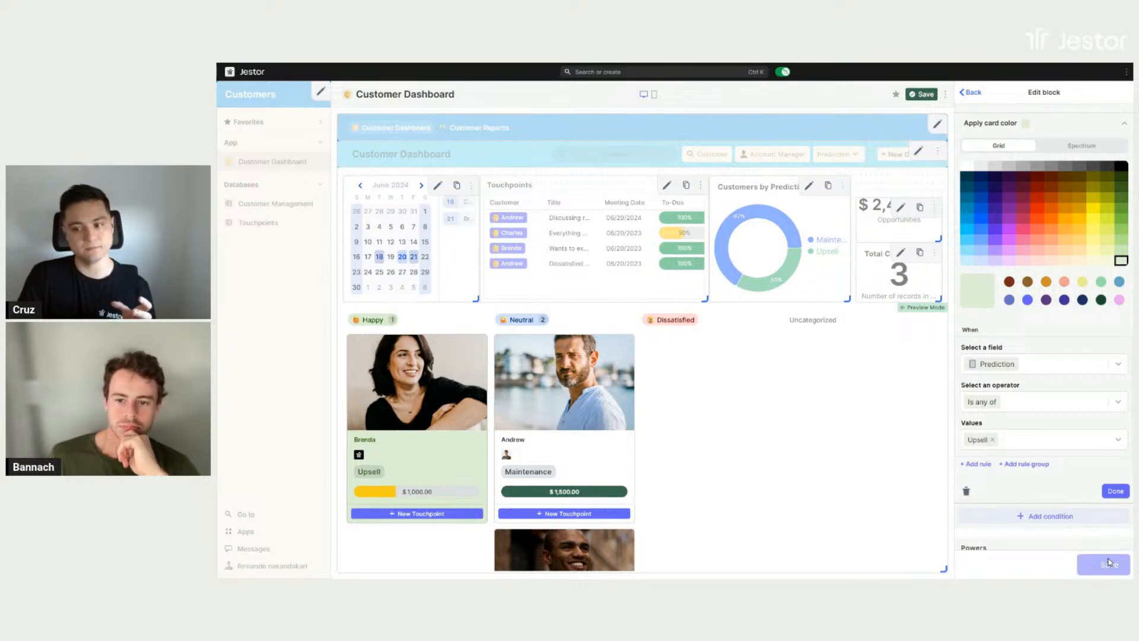
pyautogui.click(923, 95)
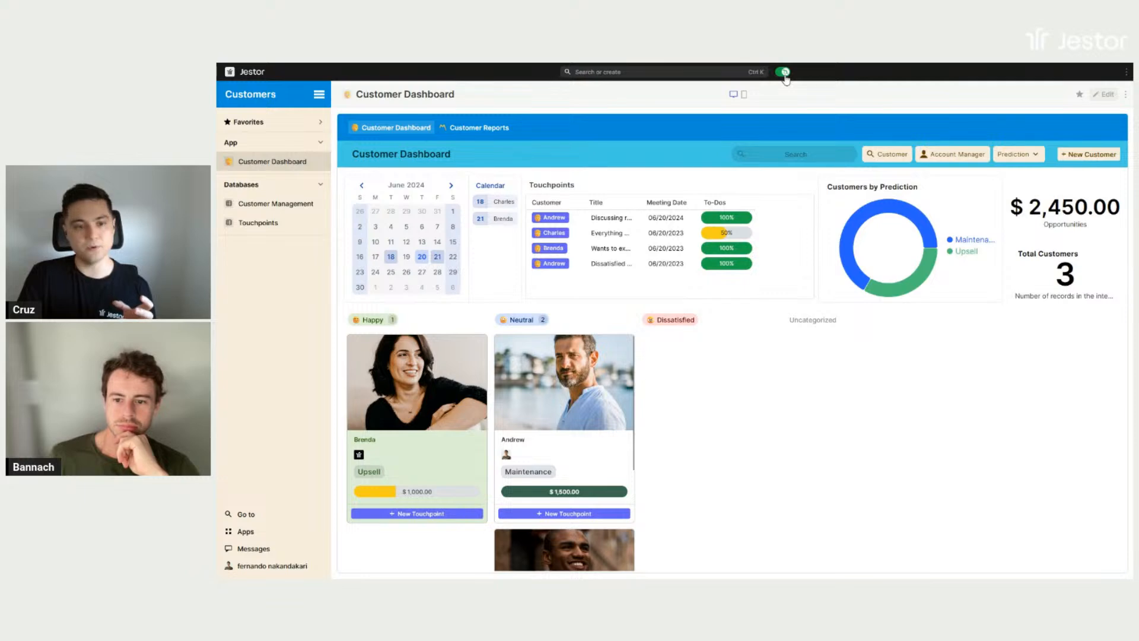
pyautogui.click(783, 72)
pyautogui.scroll(-3, 558, 439)
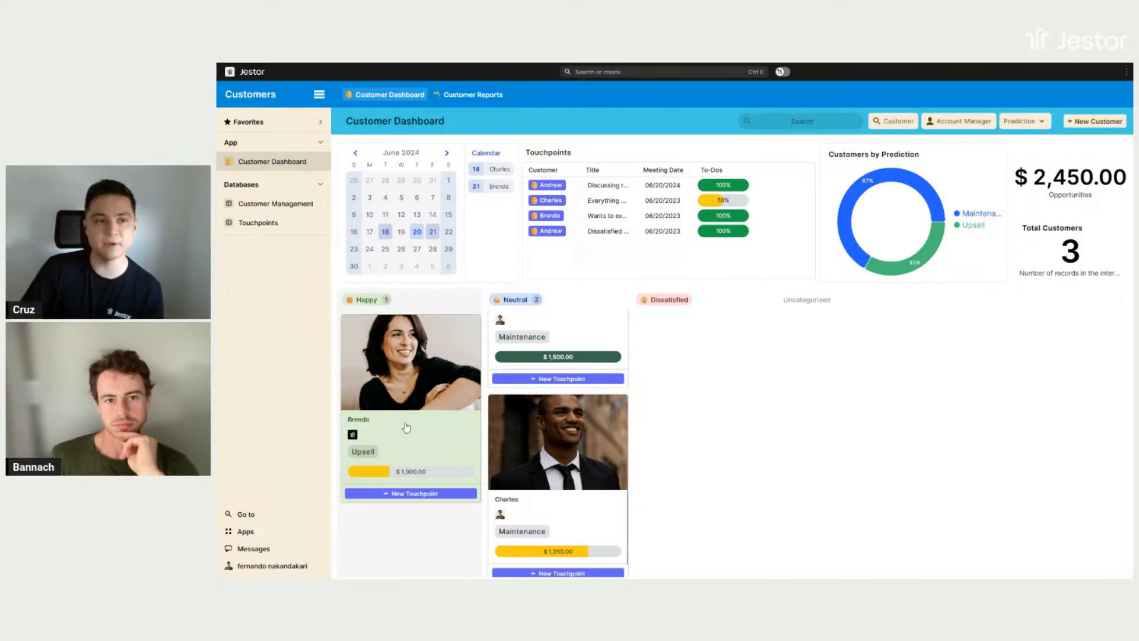
# - Open the Customer Management table, view the first customer's record and its description, and close the record
pyautogui.click(273, 205)
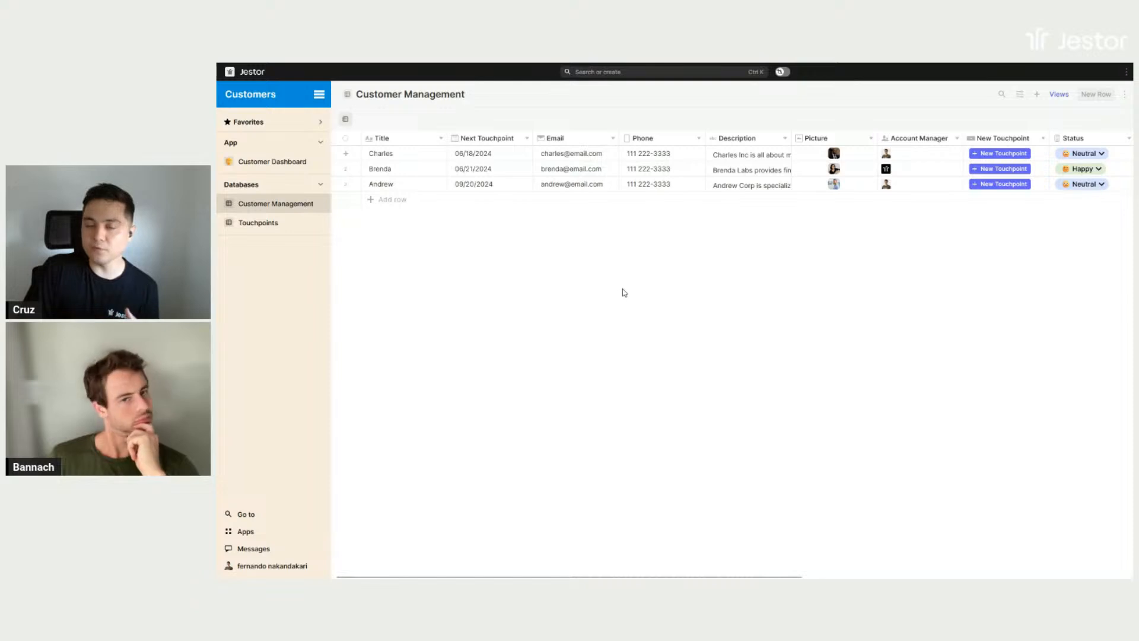
pyautogui.middleClick(725, 264)
pyautogui.middleClick(752, 268)
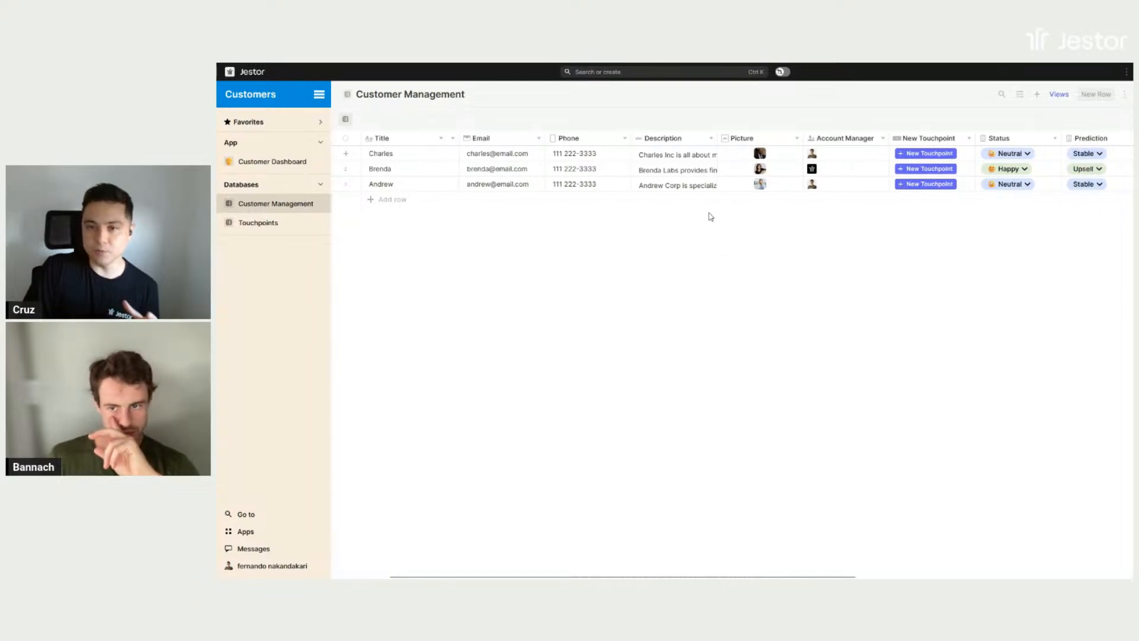
pyautogui.click(439, 155)
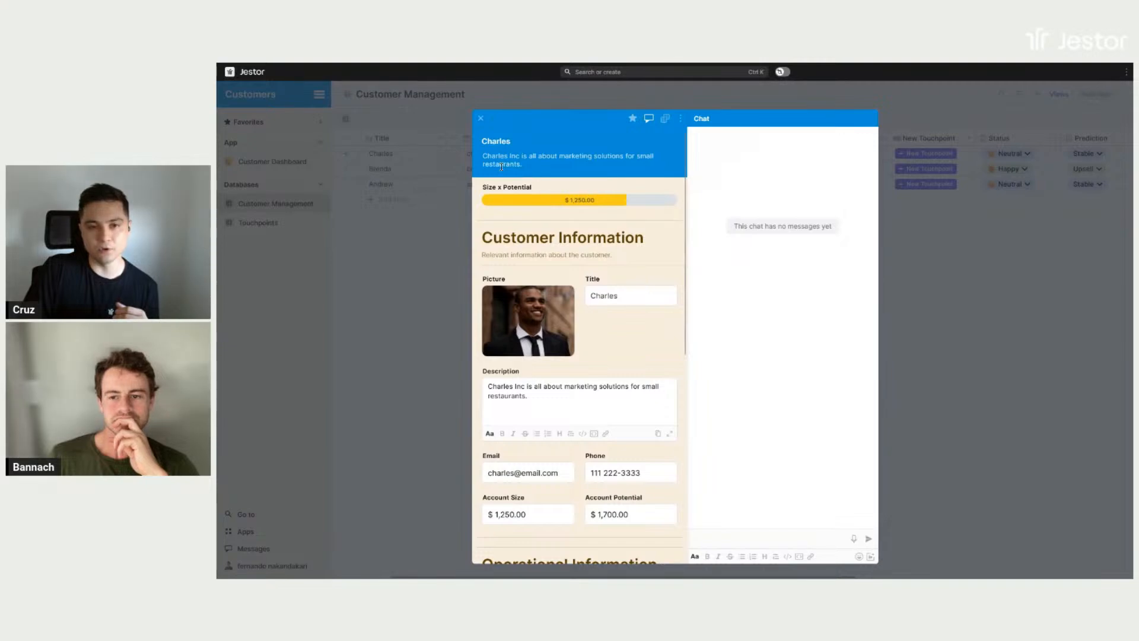
pyautogui.moveTo(484, 155); pyautogui.dragTo(600, 185)
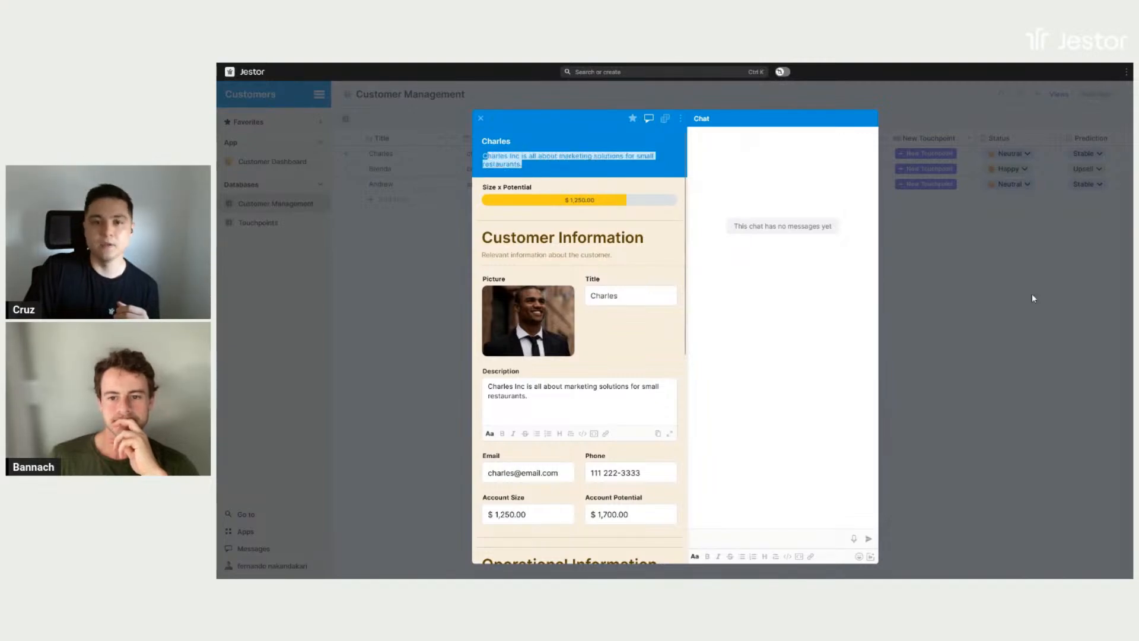
pyautogui.click(1031, 293)
# - Turn on builder mode in the Customer Management table and review the Size x Potential goal field's settings without changing them
pyautogui.hscroll(3, 826, 300)
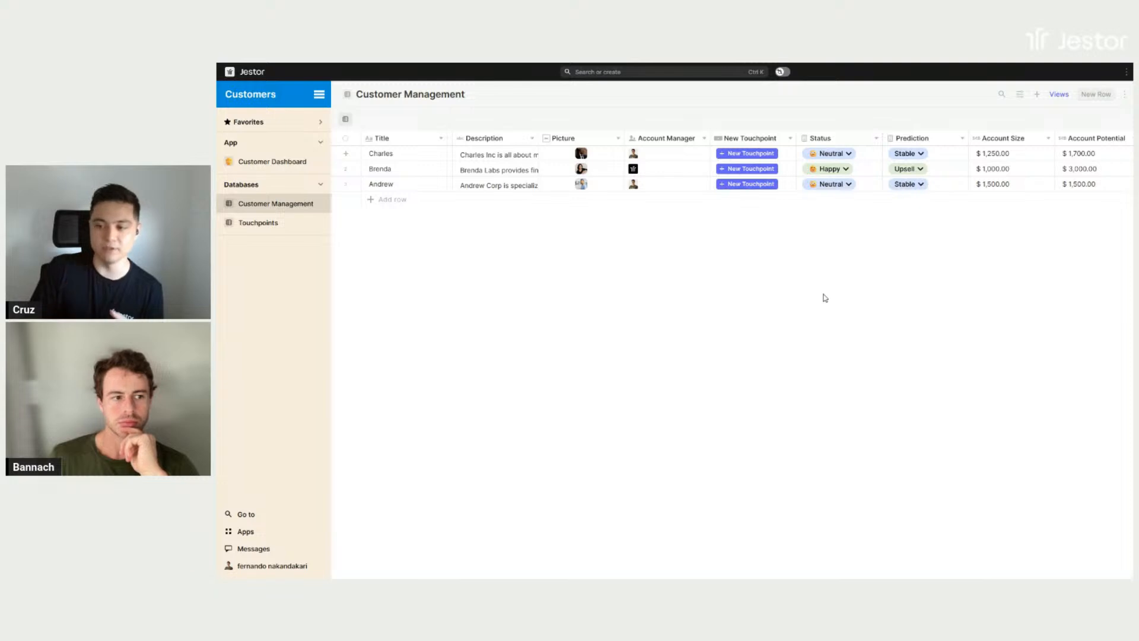
pyautogui.hscroll(2, 882, 350)
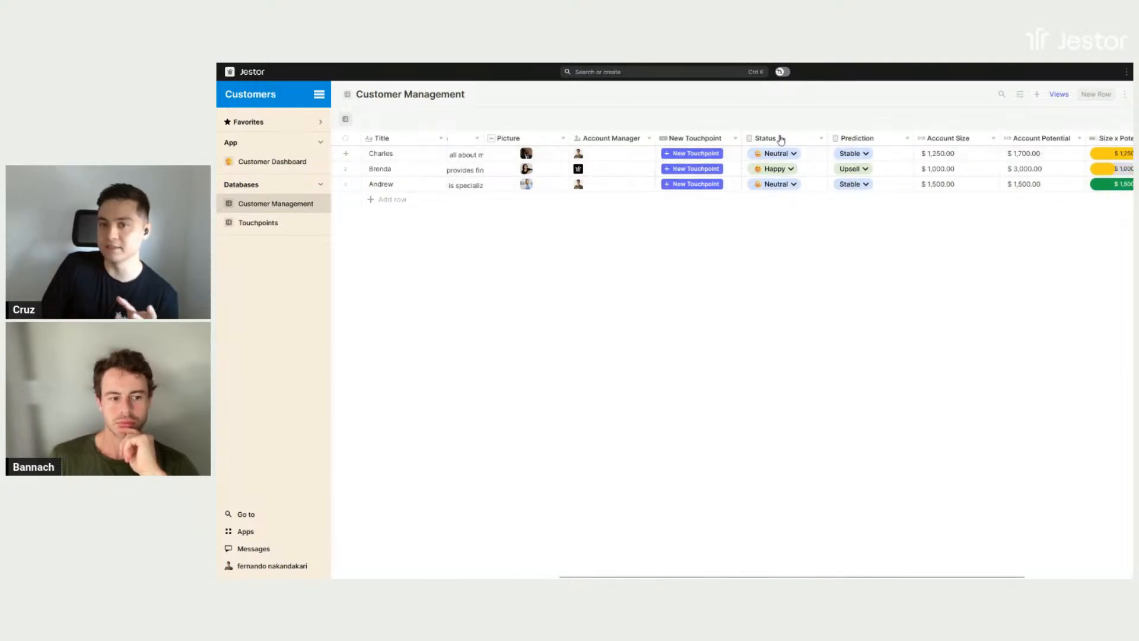
pyautogui.hscroll(4, 883, 295)
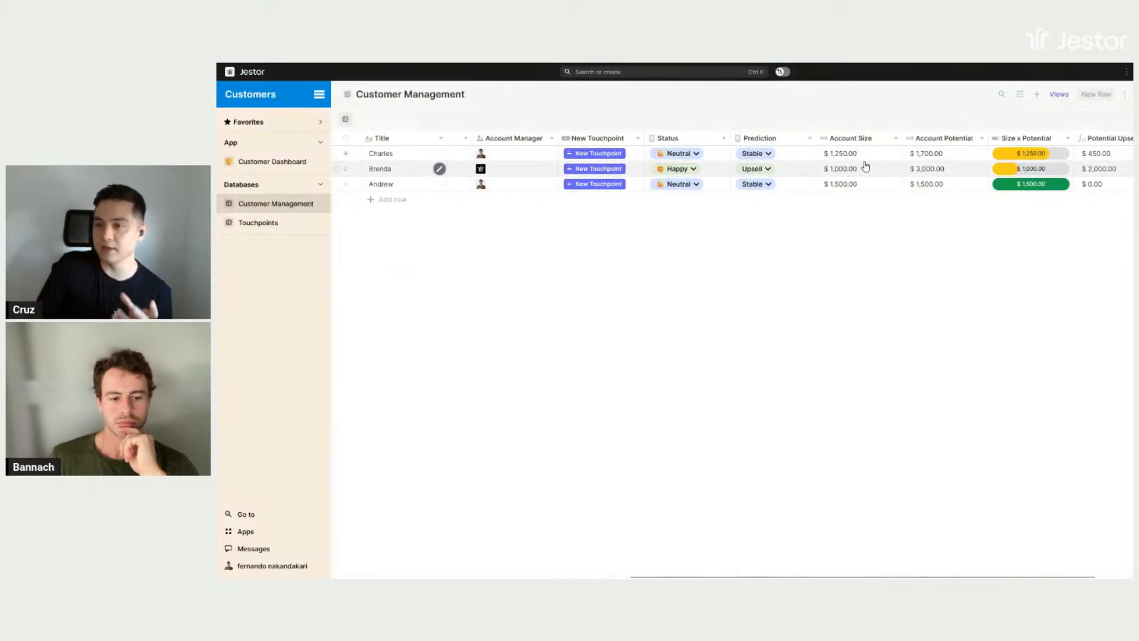
pyautogui.hscroll(2, 963, 259)
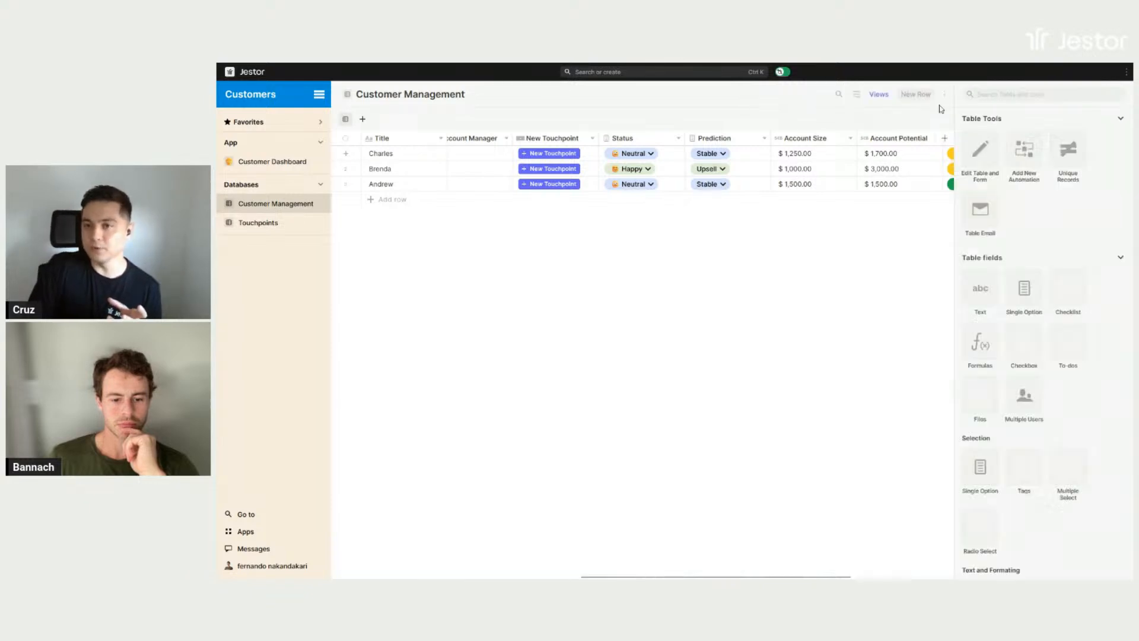
pyautogui.hscroll(6, 831, 267)
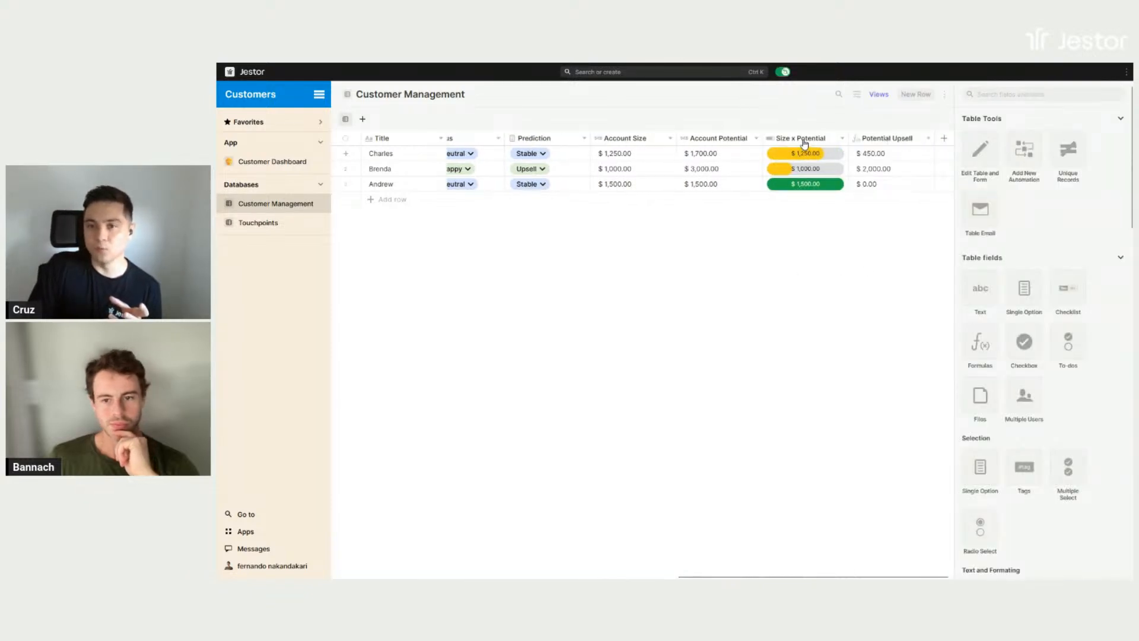
pyautogui.click(806, 138)
pyautogui.click(807, 192)
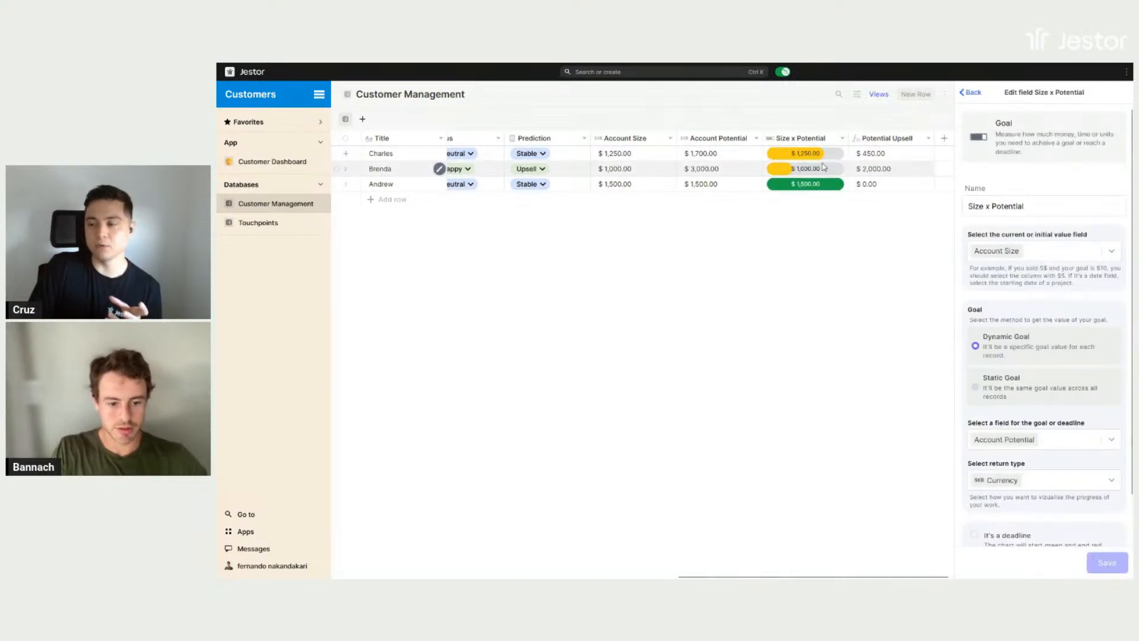
pyautogui.scroll(-3, 1041, 242)
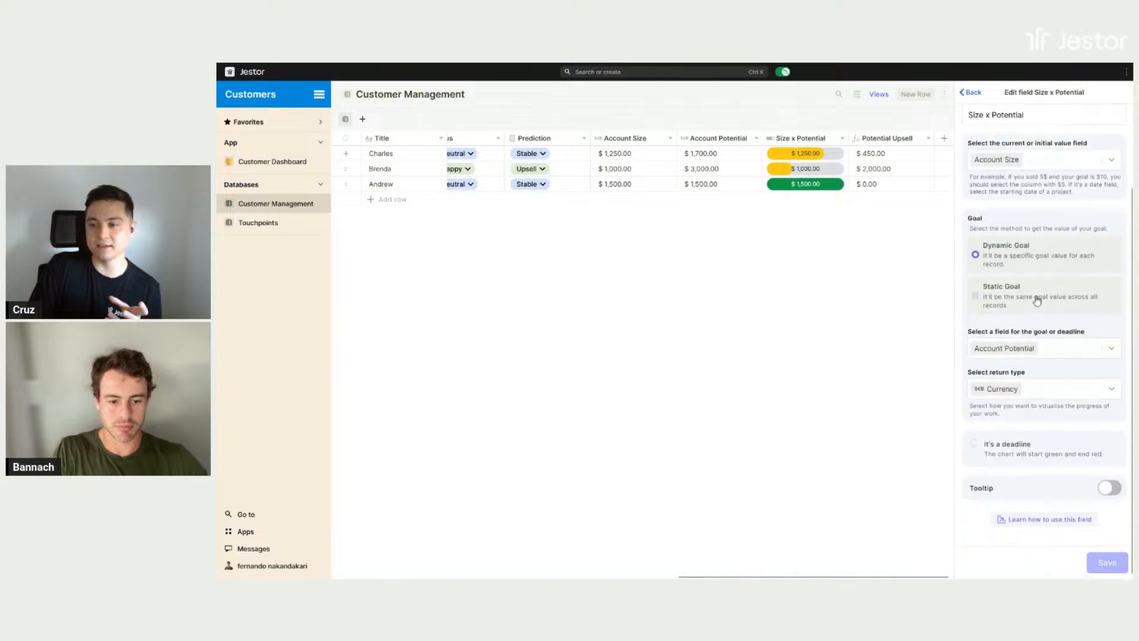
pyautogui.click(976, 93)
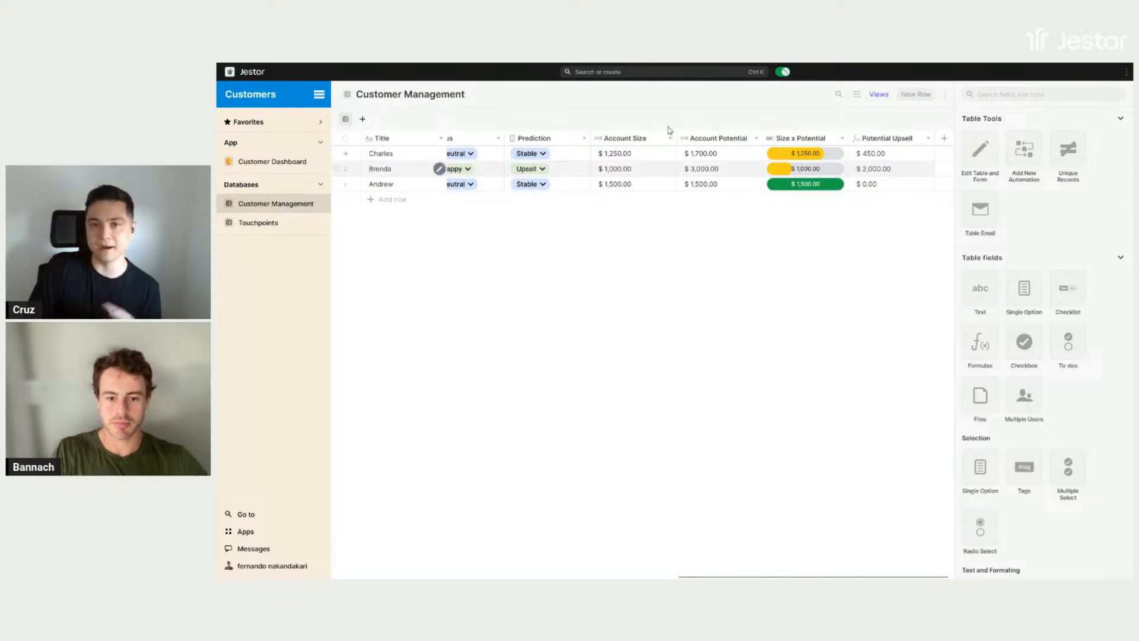
# - Open the Touchpoints table and view the meeting summary and to-do list of the 06/20/2024 touchpoint
pyautogui.middleClick(795, 268)
pyautogui.middleClick(746, 251)
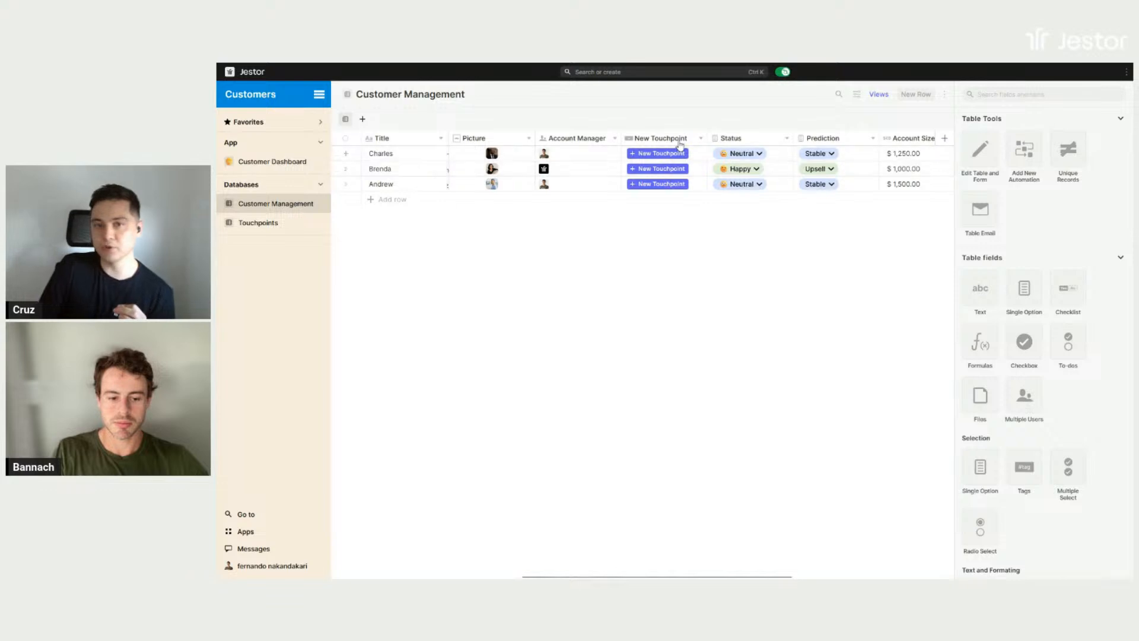
pyautogui.click(274, 229)
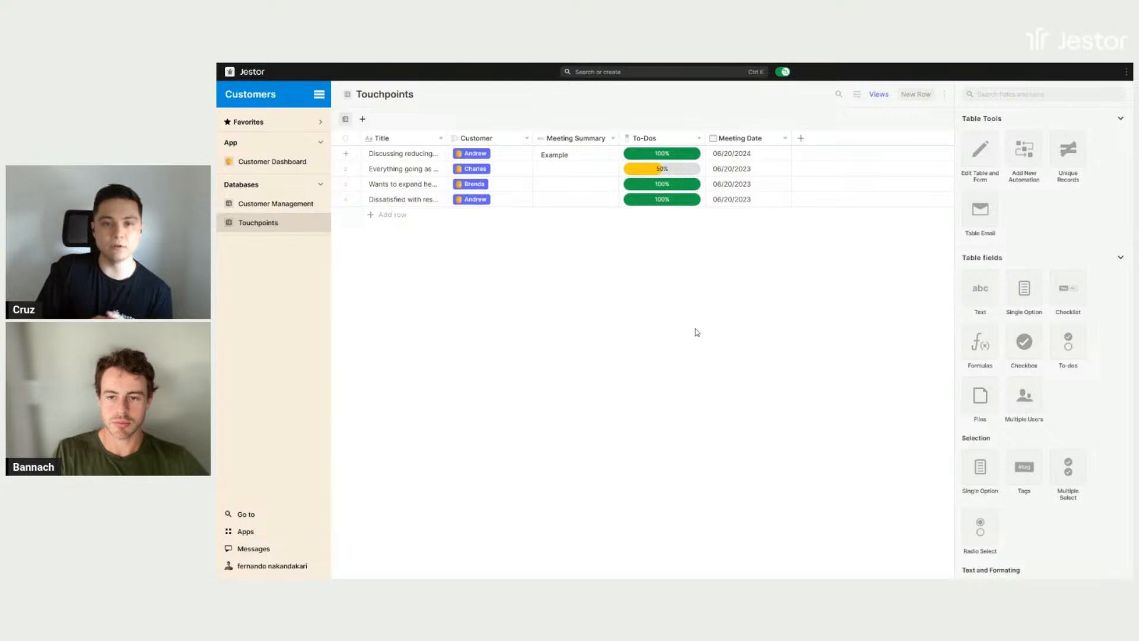
pyautogui.click(573, 161)
pyautogui.click(720, 382)
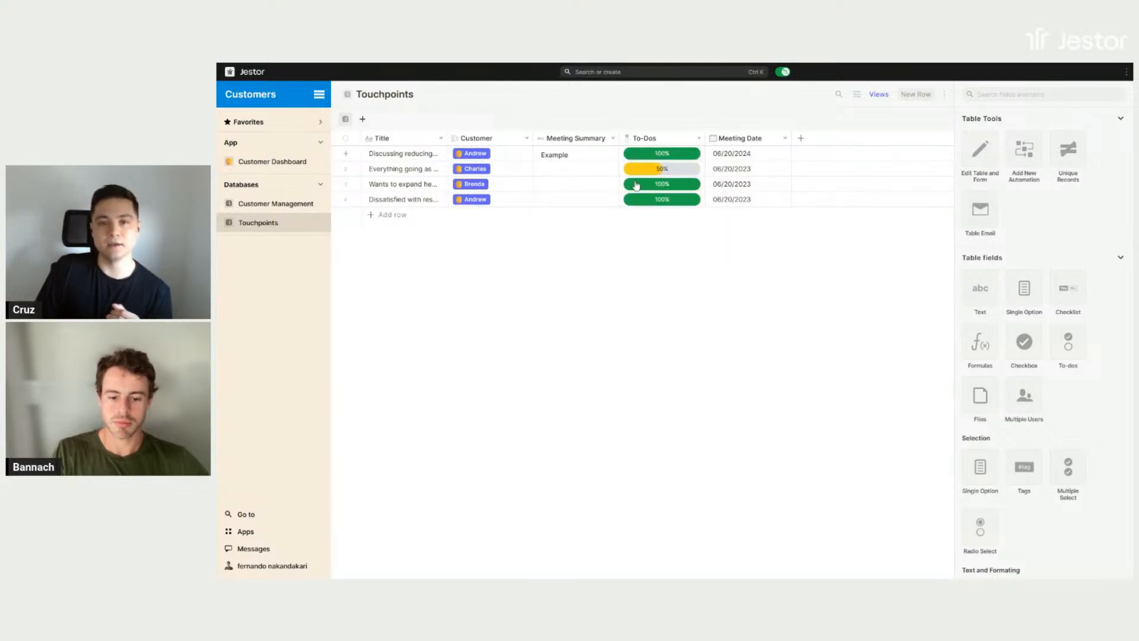
pyautogui.click(685, 154)
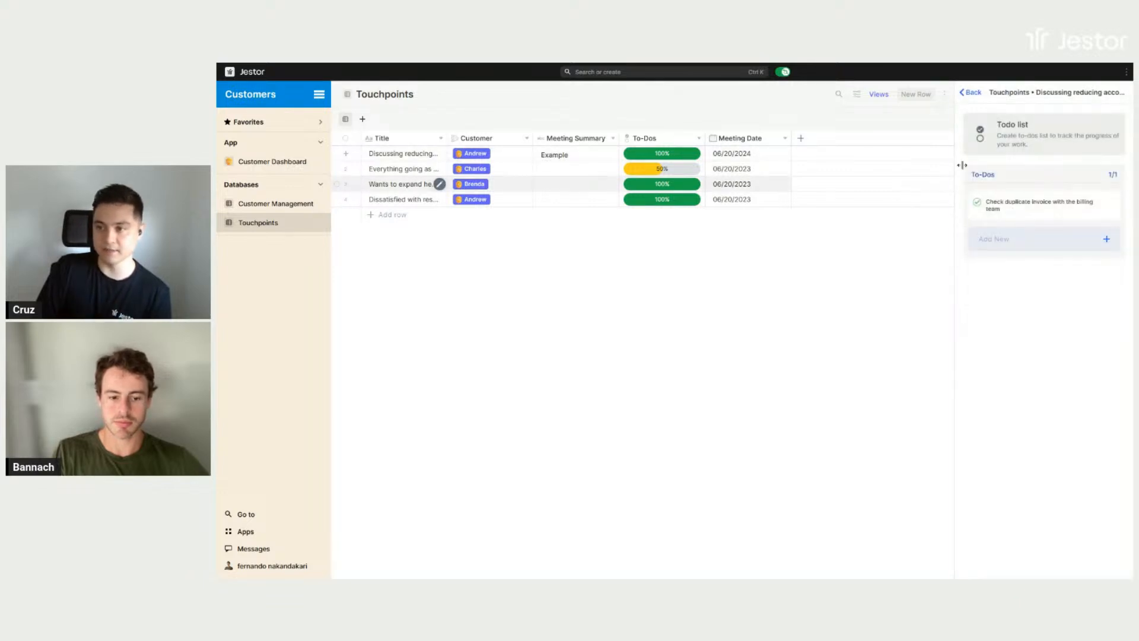
pyautogui.click(969, 94)
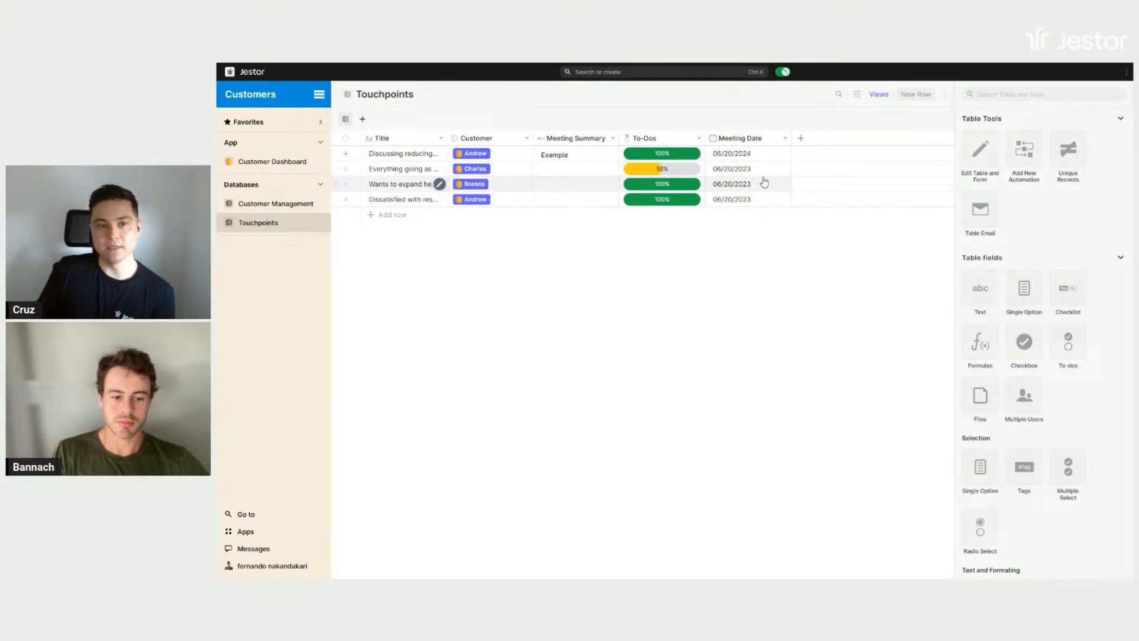
# - Review the Customer field's connected-record settings in the Touchpoints table
pyautogui.click(485, 139)
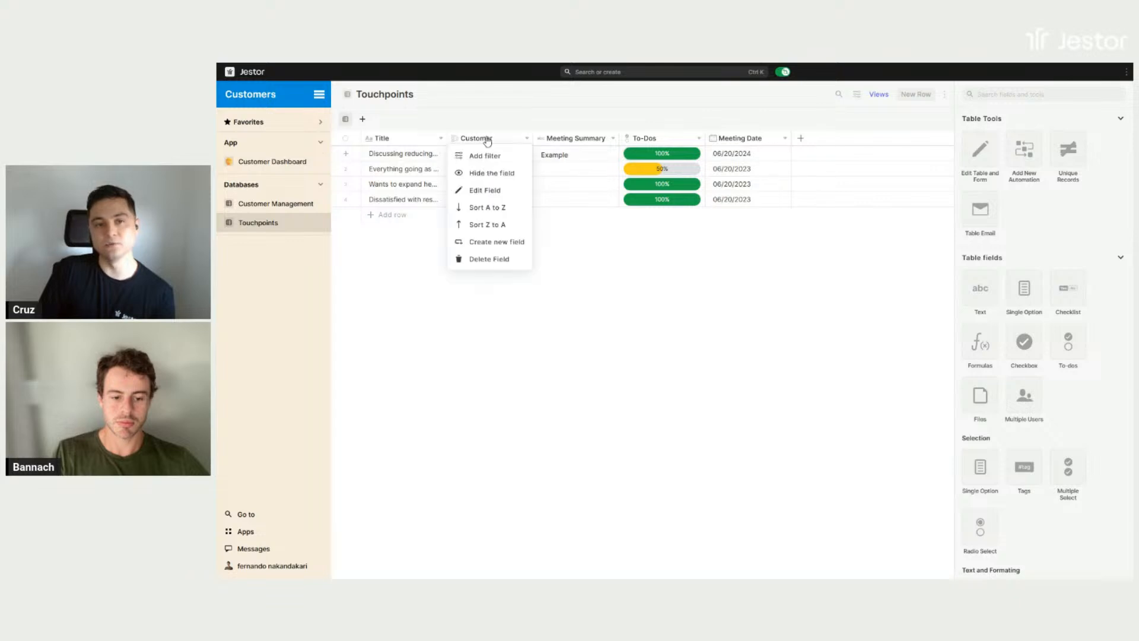
pyautogui.click(885, 409)
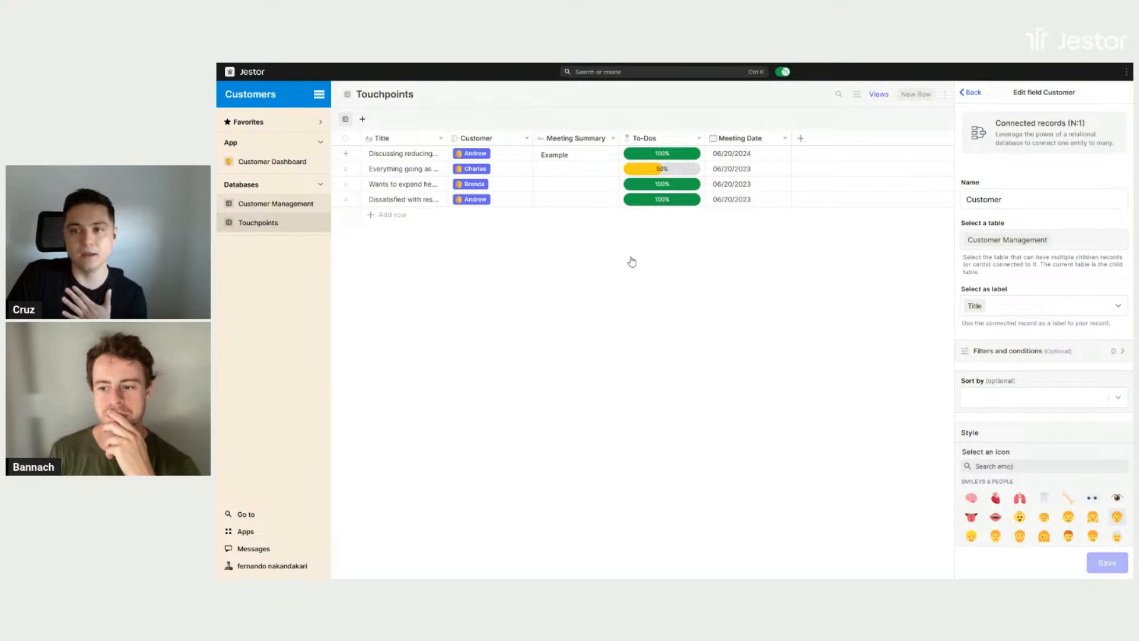
# - Open the Customer Management table and review the New Touchpoint field's connected table, button label and style settings
pyautogui.middleClick(816, 302)
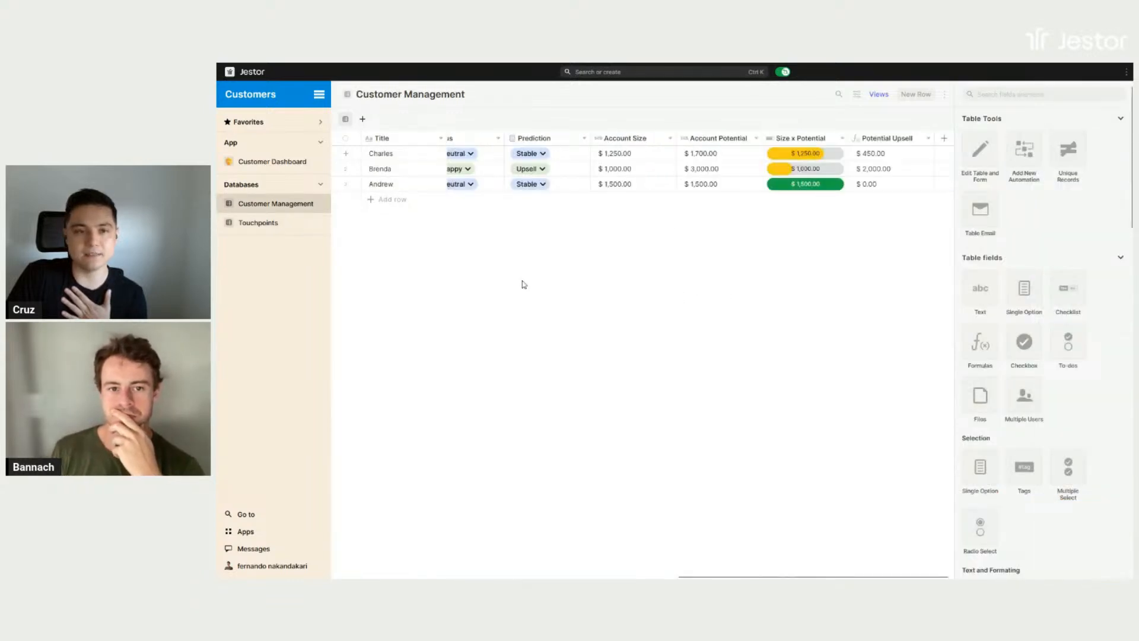
pyautogui.middleClick(666, 292)
pyautogui.click(561, 139)
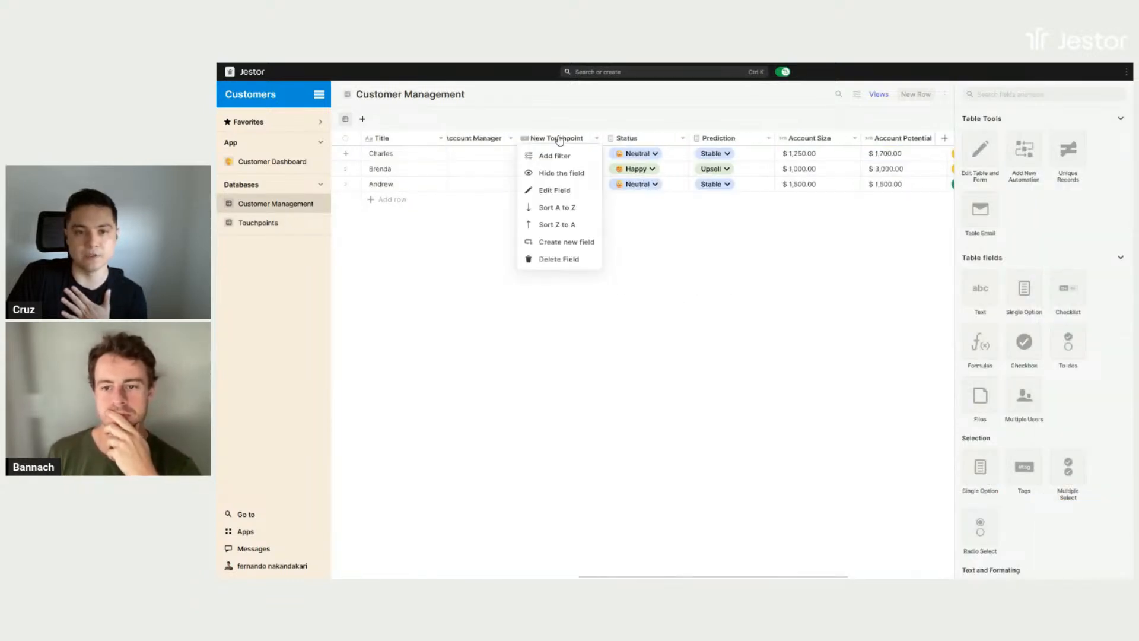
pyautogui.click(552, 190)
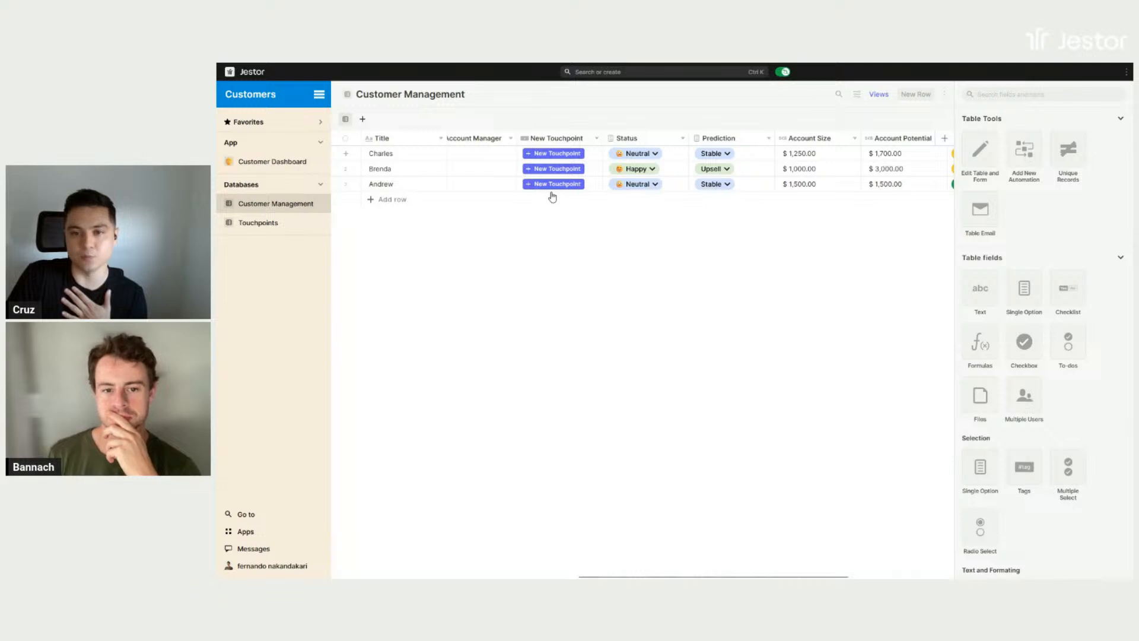
pyautogui.scroll(-2, 1015, 267)
pyautogui.scroll(2, 1023, 219)
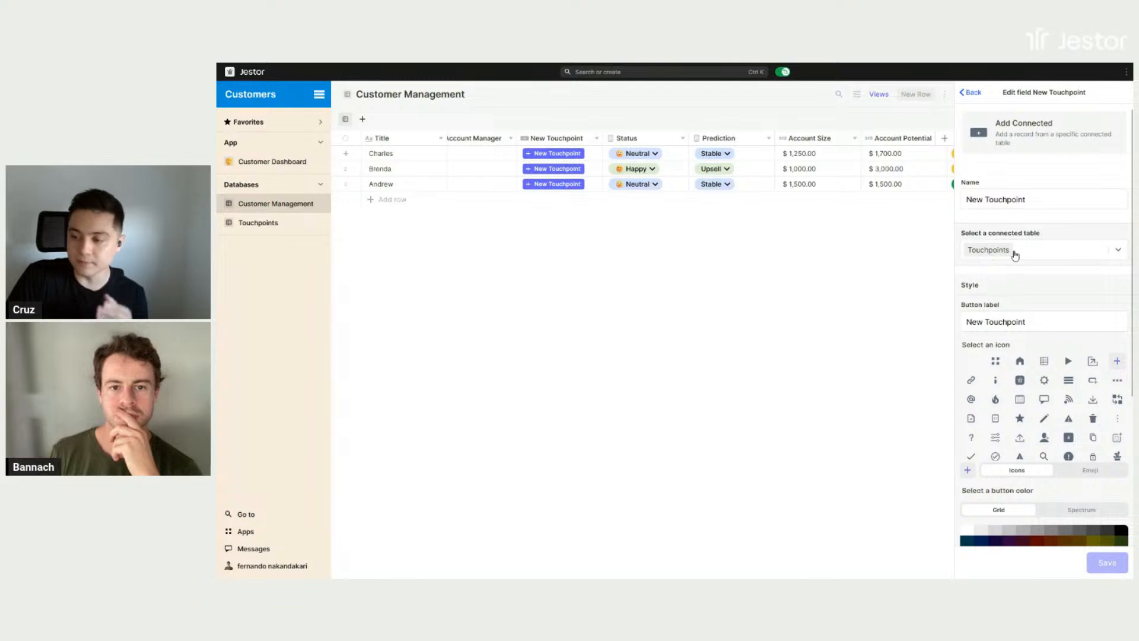
pyautogui.scroll(-2, 1015, 255)
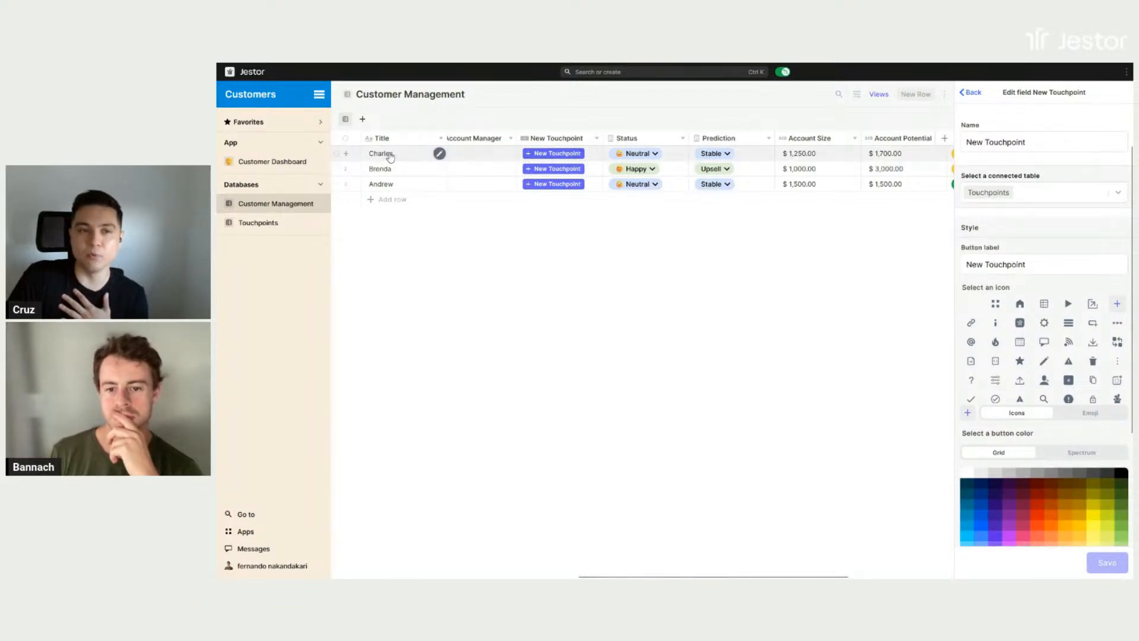
# - View the New Touchpoint form for the first customer, close it unsaved, and leave the New Touchpoint field's settings
pyautogui.click(542, 154)
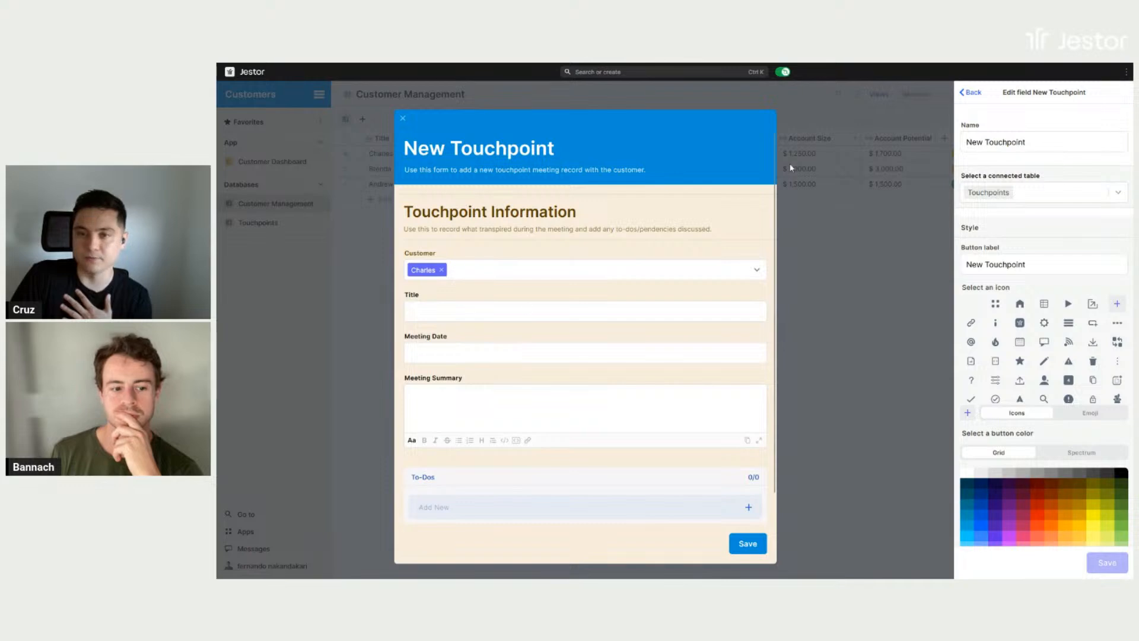
pyautogui.click(861, 301)
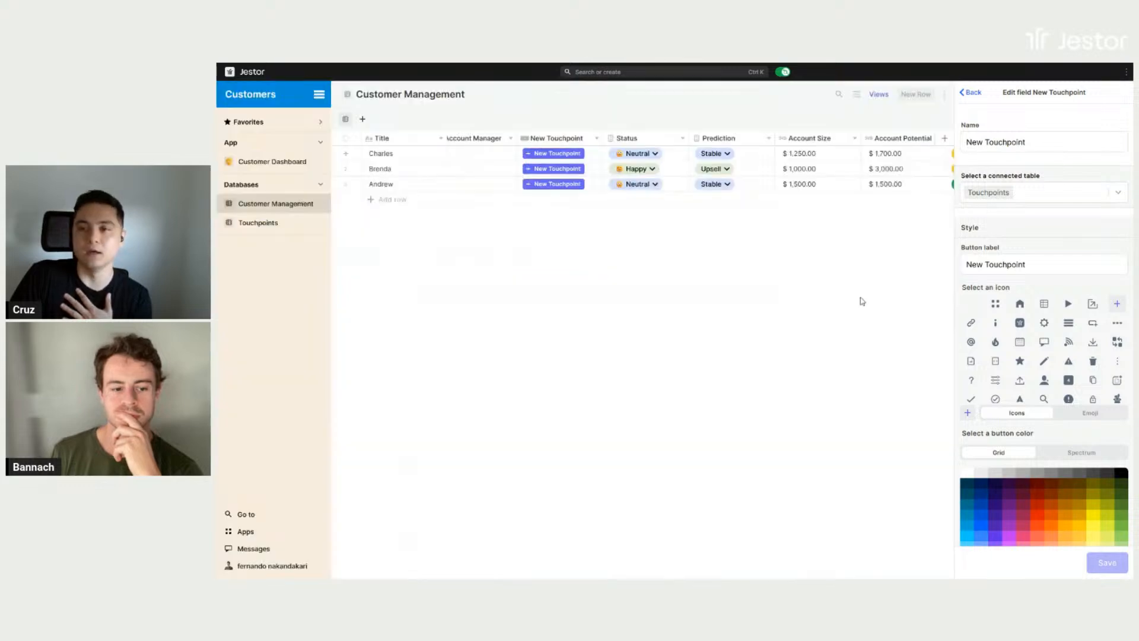
pyautogui.click(978, 94)
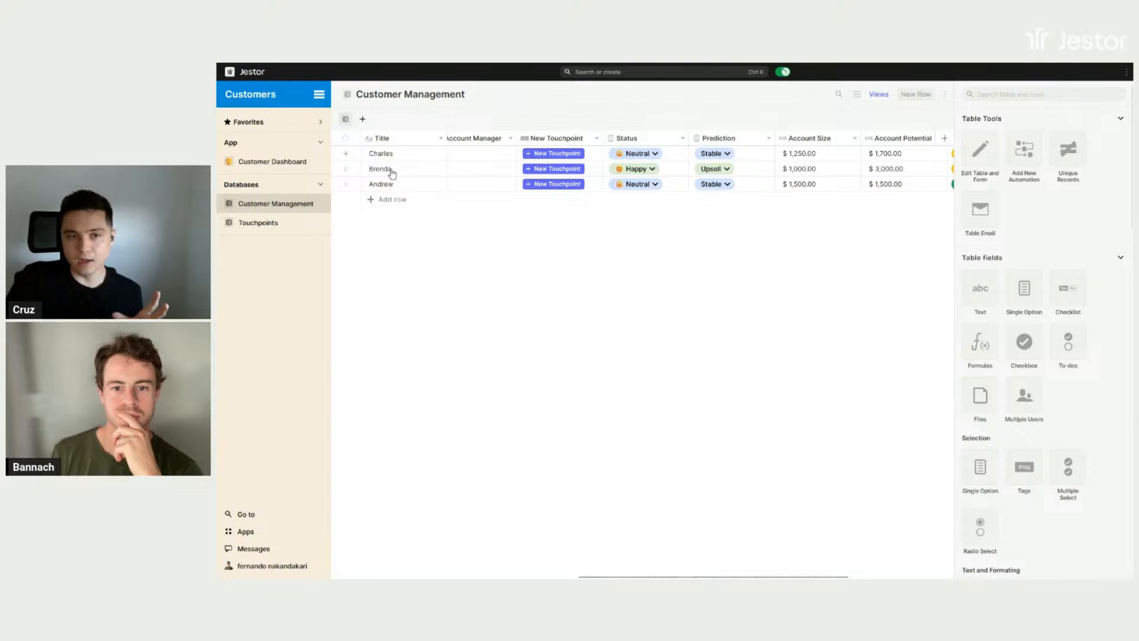
# - View the third customer's record through the Operational Information section and its touchpoint rules, and close the record
pyautogui.click(440, 186)
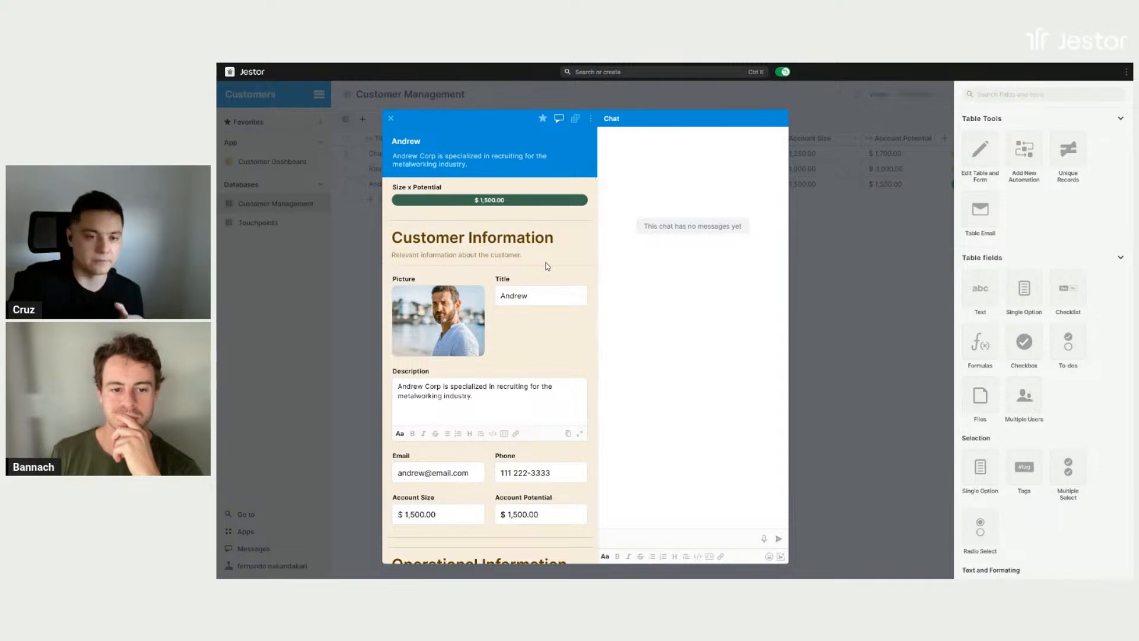
pyautogui.scroll(-2, 545, 267)
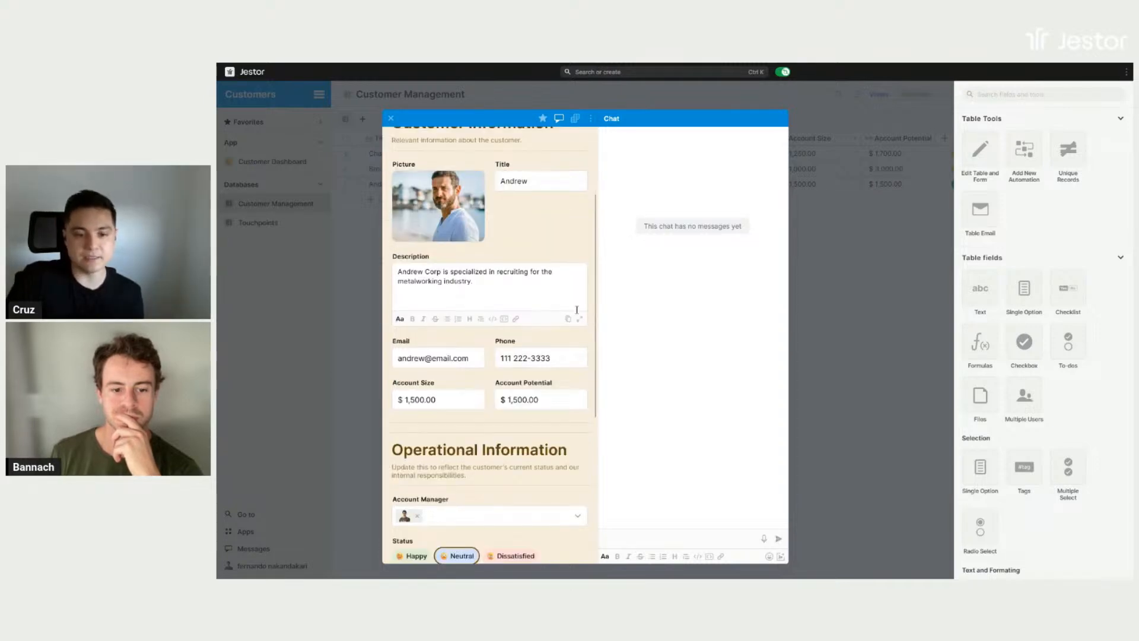
pyautogui.scroll(-4, 576, 309)
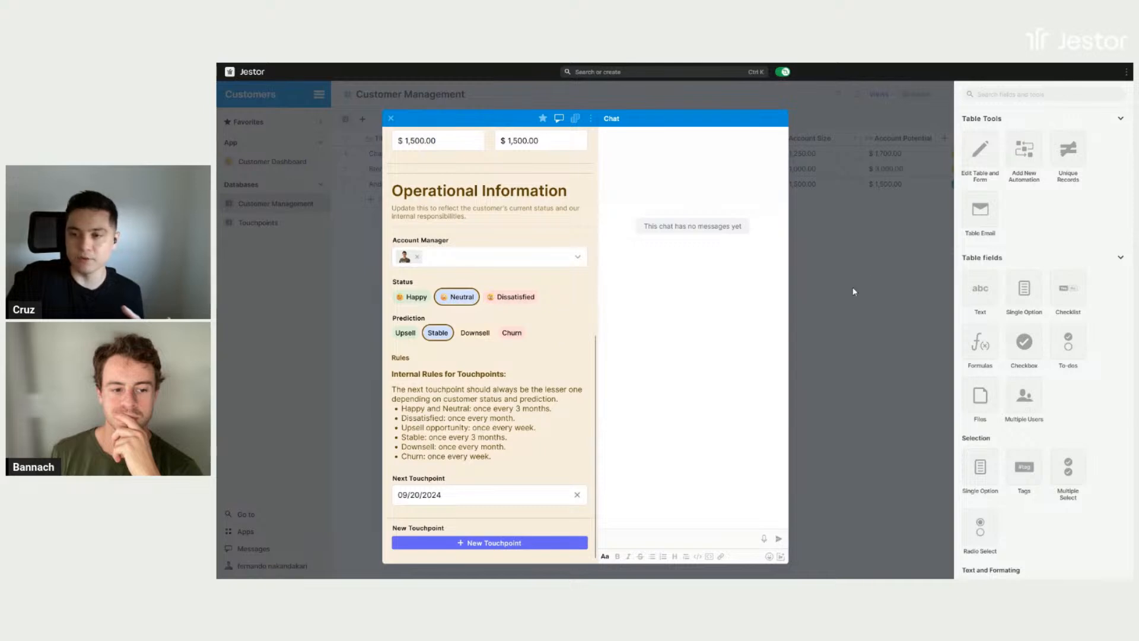
pyautogui.click(864, 270)
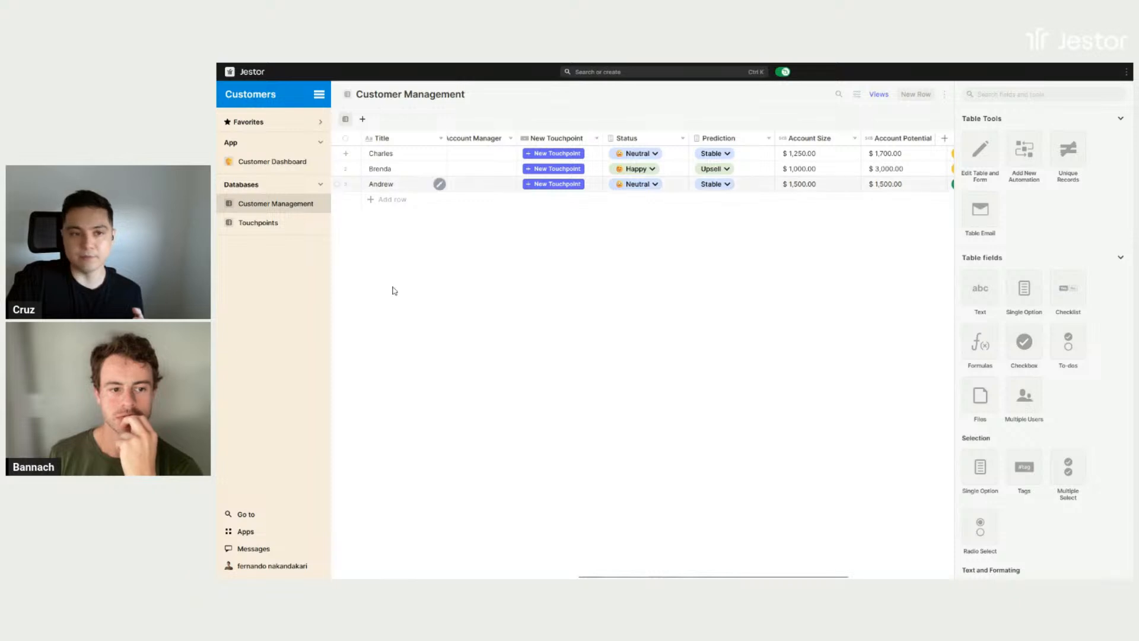
# - Open the custom record creation form from the Customer Management table's form settings and review its title, description and field list
pyautogui.click(985, 161)
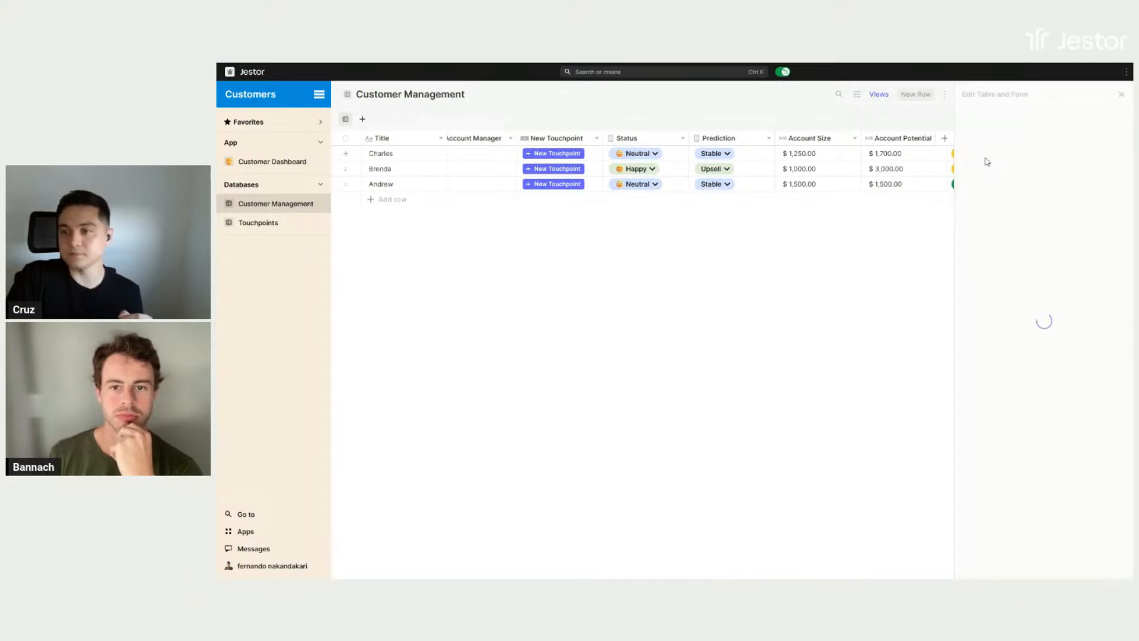
pyautogui.scroll(-2, 1029, 159)
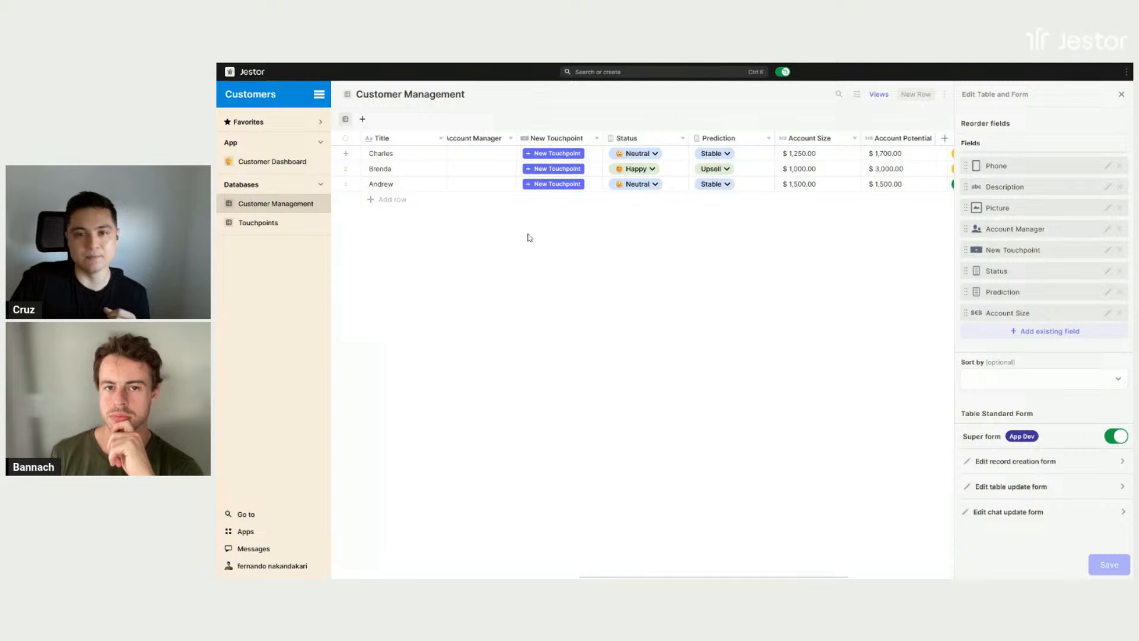
pyautogui.moveTo(441, 173)
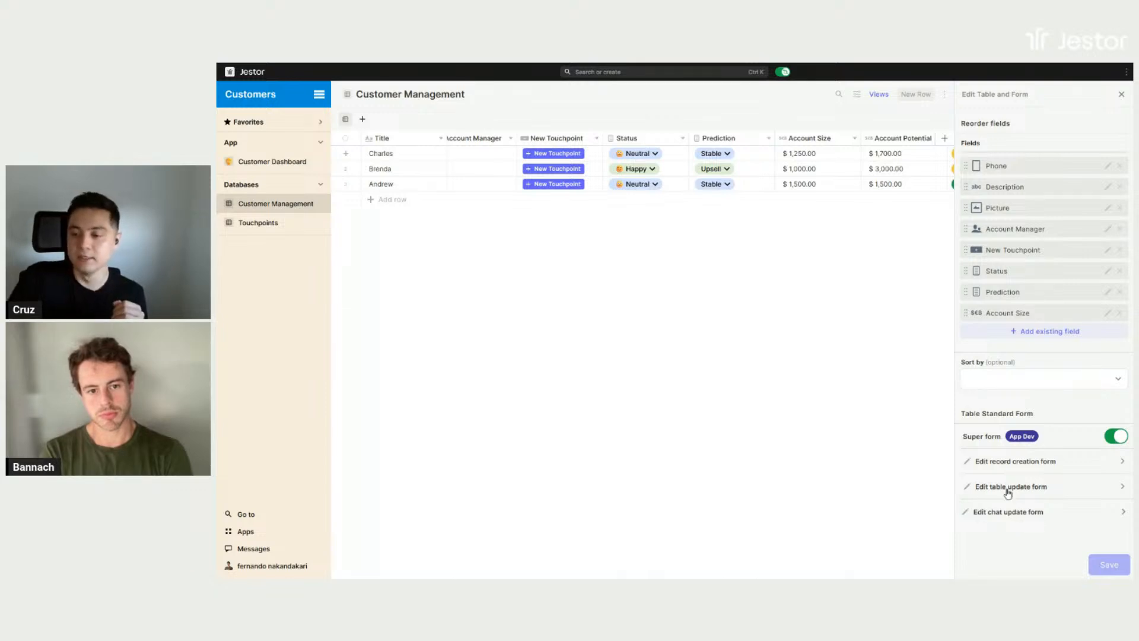
pyautogui.click(1032, 465)
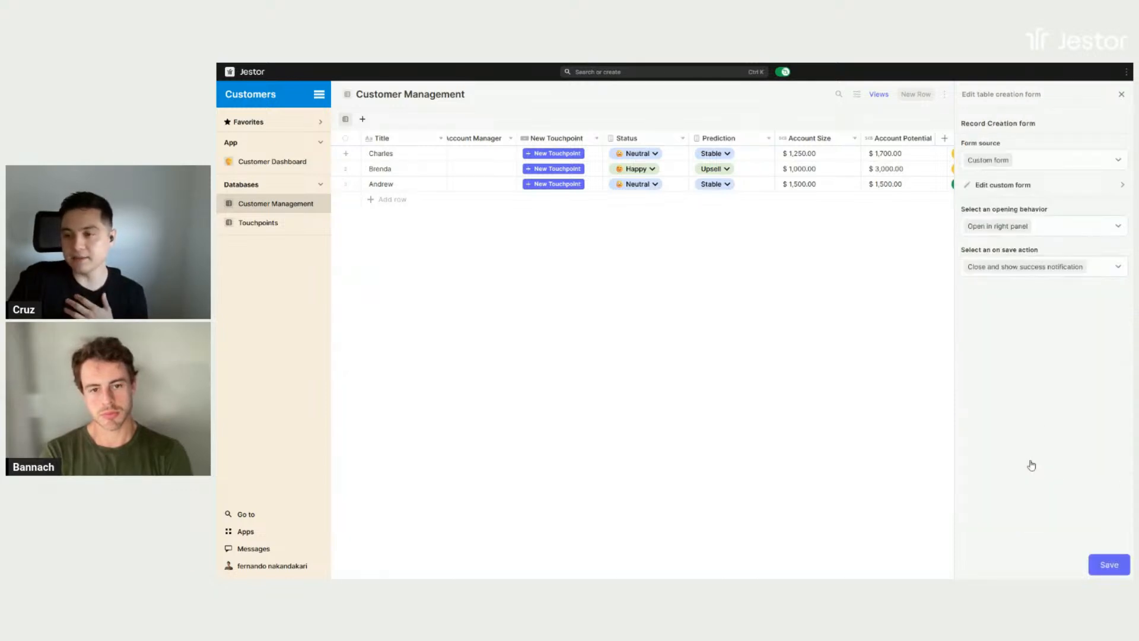
pyautogui.click(1013, 189)
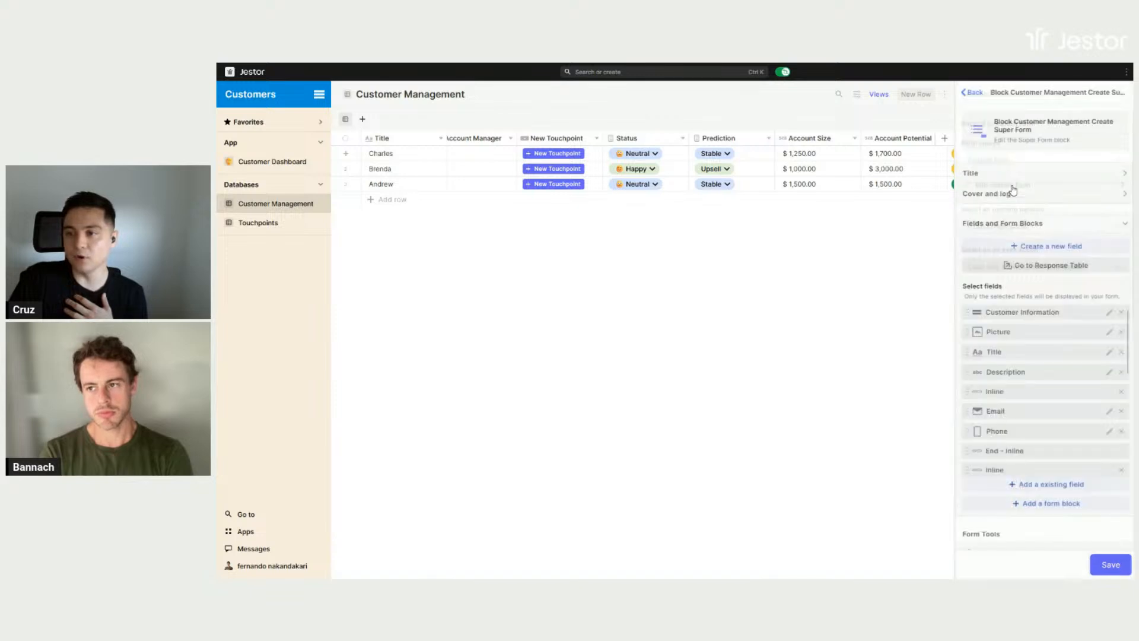
pyautogui.click(1125, 173)
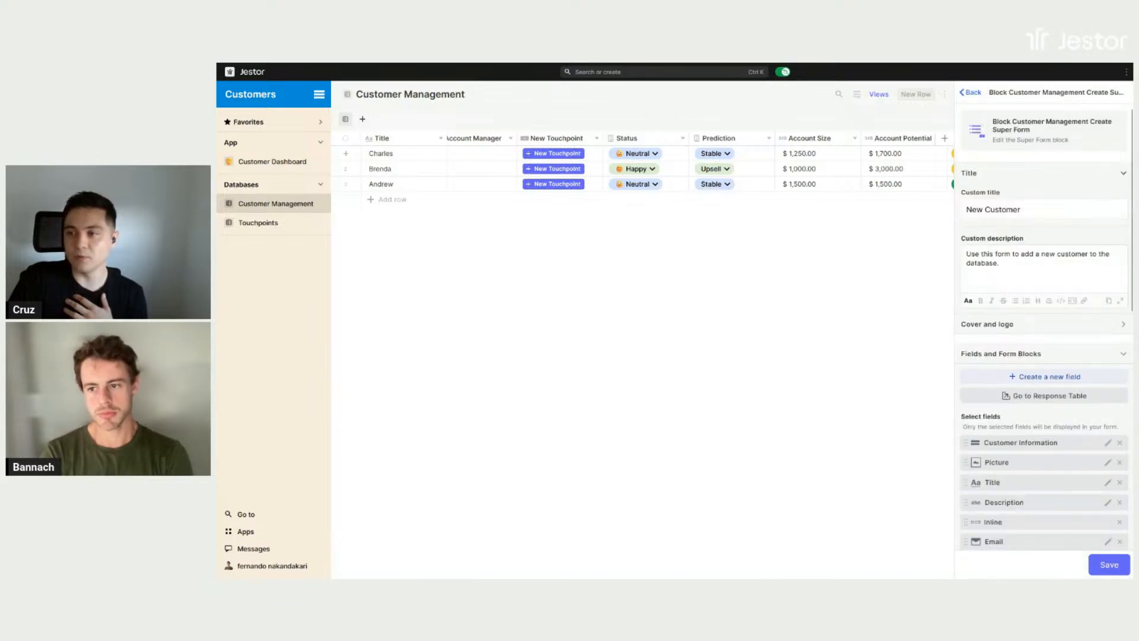
pyautogui.click(1121, 174)
pyautogui.scroll(-1, 1068, 249)
pyautogui.scroll(-5, 1088, 272)
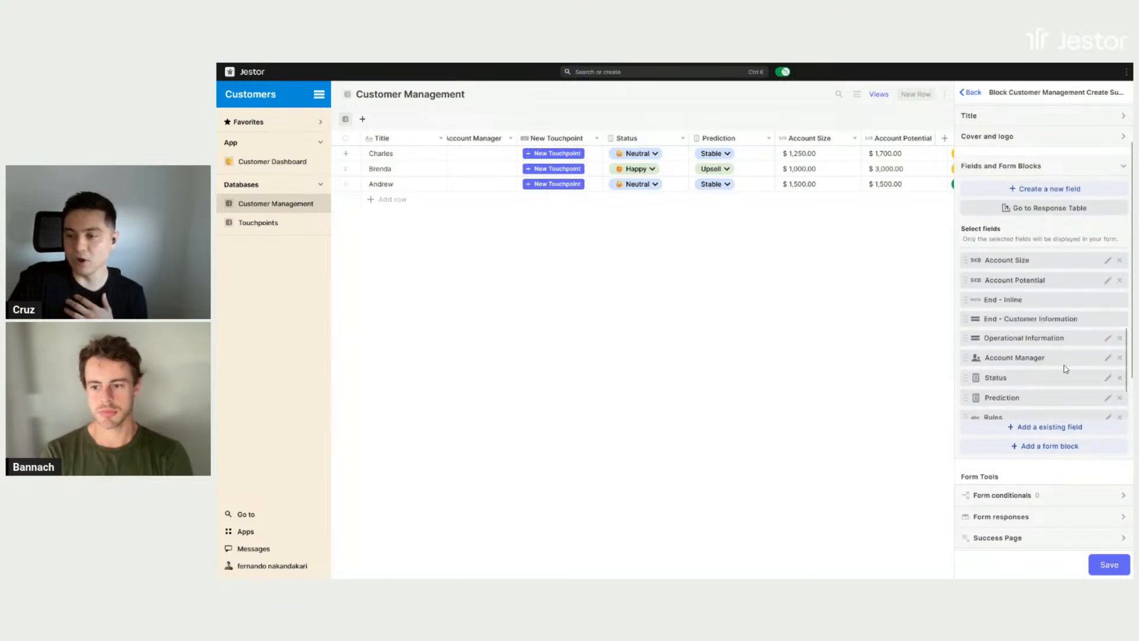
pyautogui.scroll(5, 1053, 370)
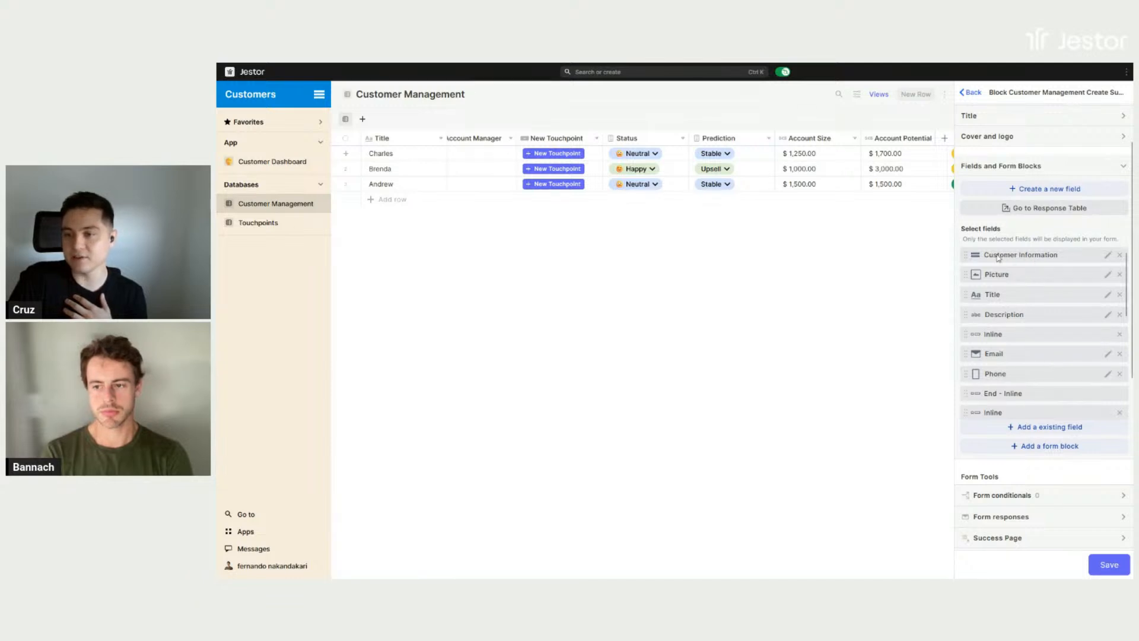
# - Check the Customer Information section's title and description without changing them, and return to the form's field list
pyautogui.click(1107, 255)
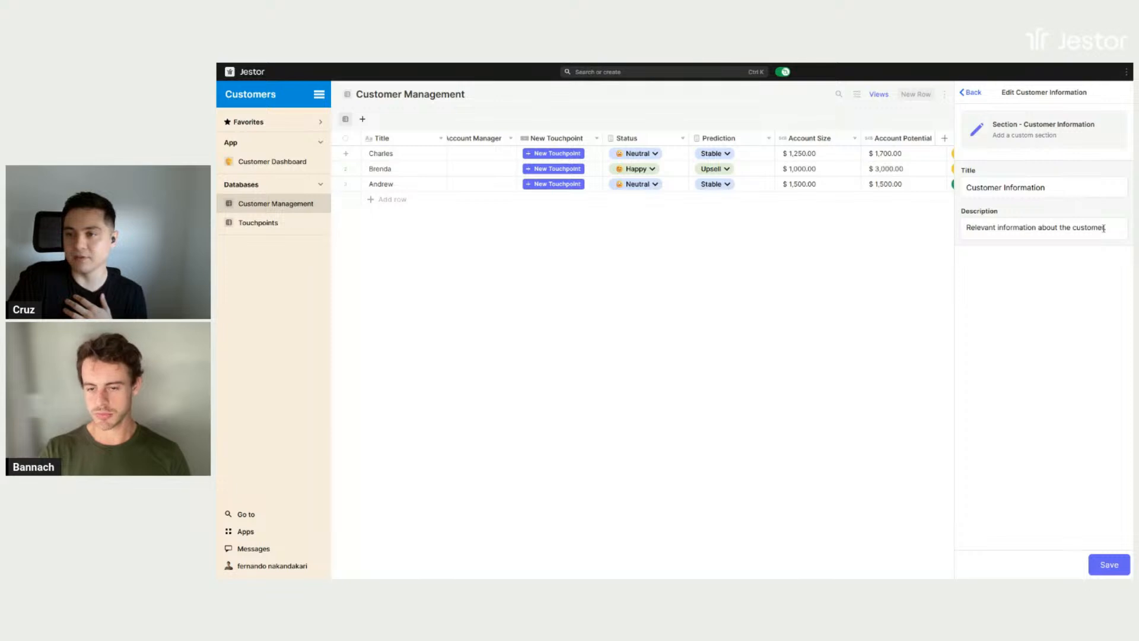
pyautogui.click(974, 96)
pyautogui.scroll(-2, 1029, 285)
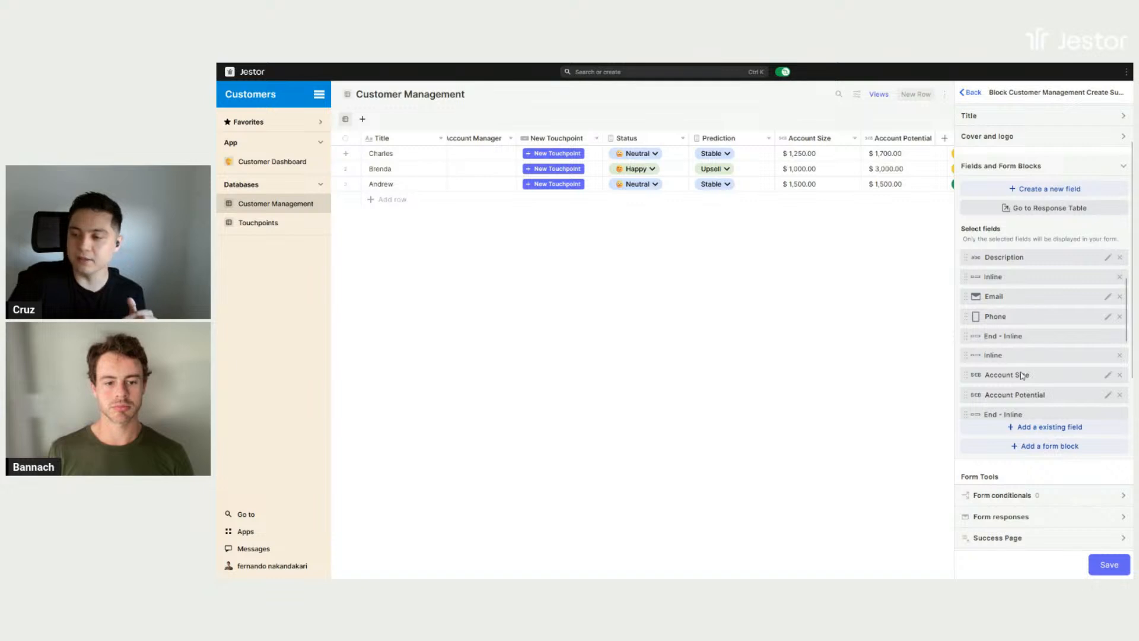
# - Review the form blocks that can be added, without adding one, and the creation form's color and structure settings
pyautogui.click(1019, 445)
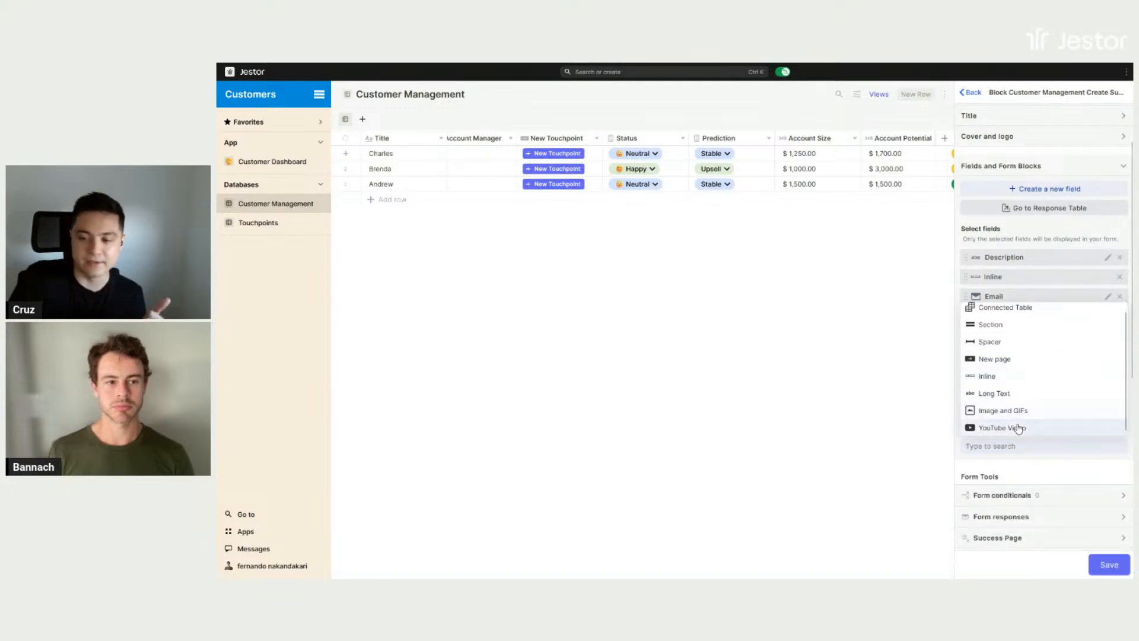
pyautogui.click(1063, 236)
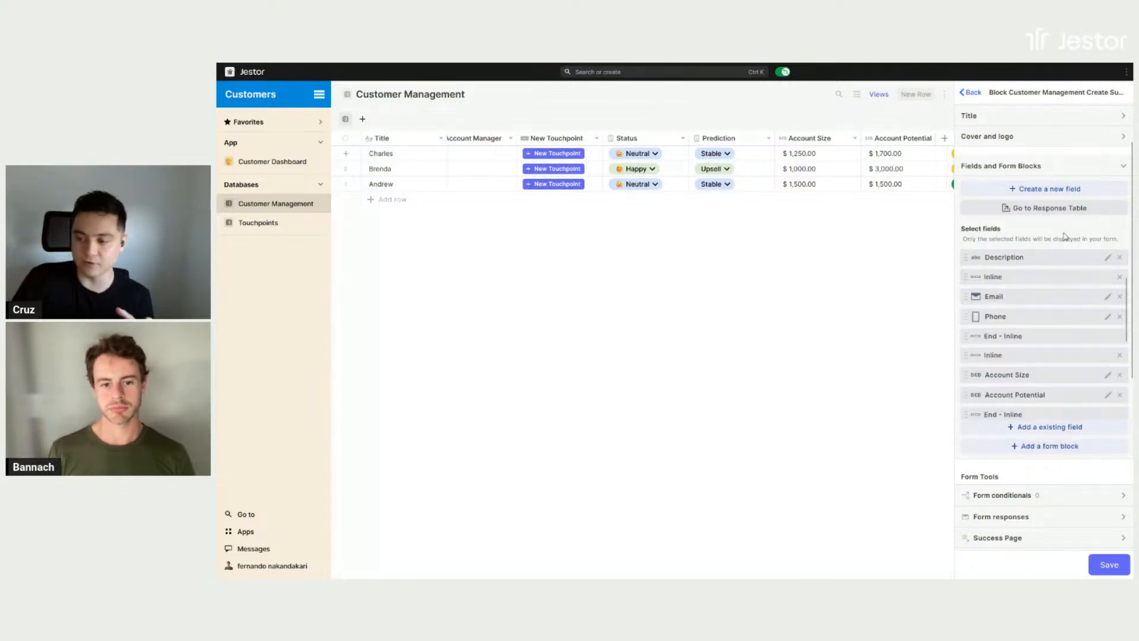
pyautogui.scroll(-10, 1063, 250)
pyautogui.scroll(-2, 1062, 337)
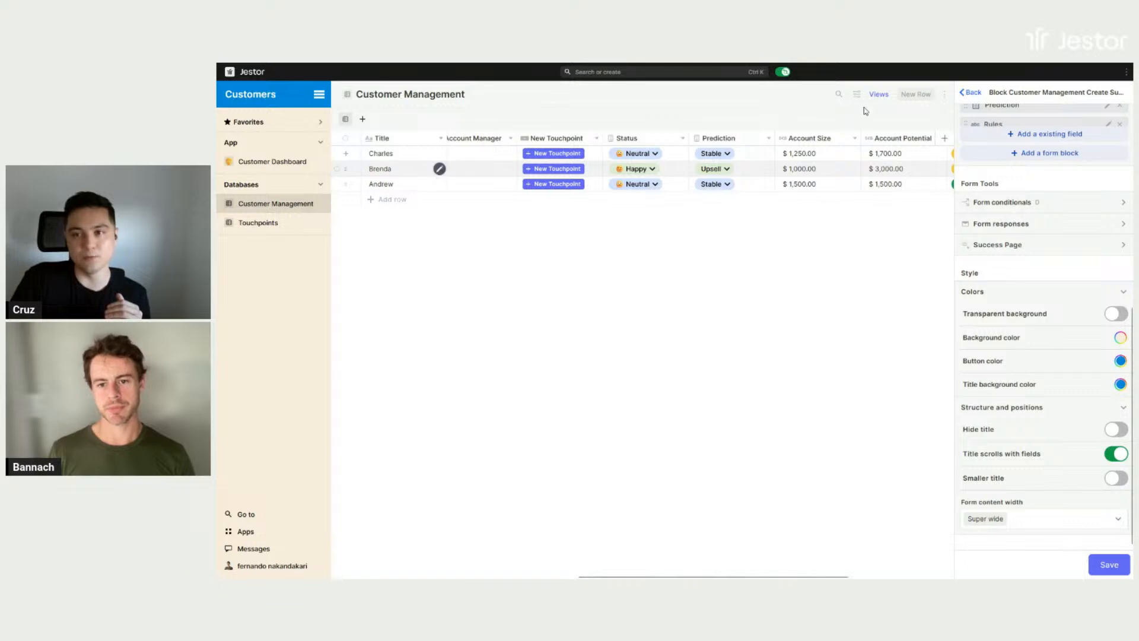
# - Preview the New Customer form for a new row, look over all its sections, and close it without saving
pyautogui.click(914, 96)
pyautogui.scroll(-5, 1042, 410)
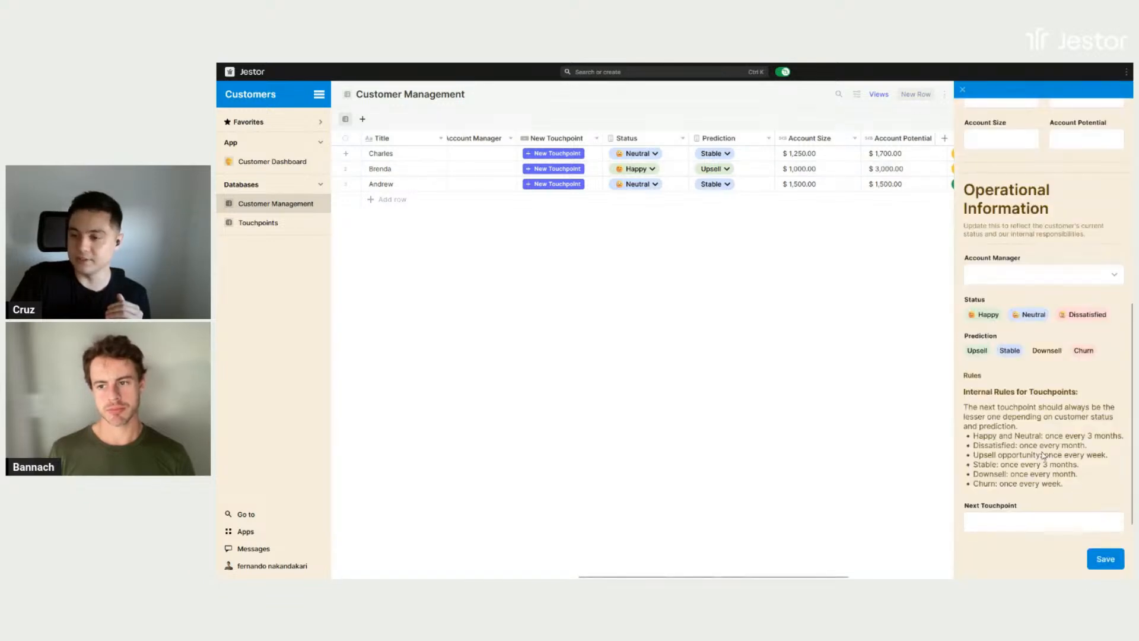
pyautogui.scroll(5, 1041, 410)
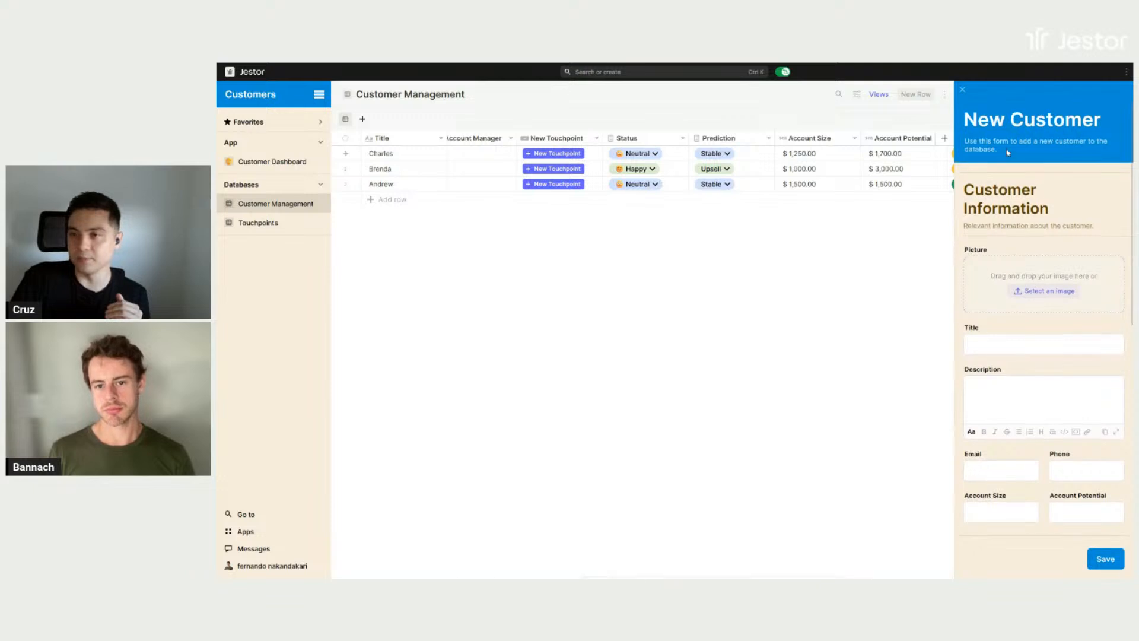
pyautogui.click(959, 91)
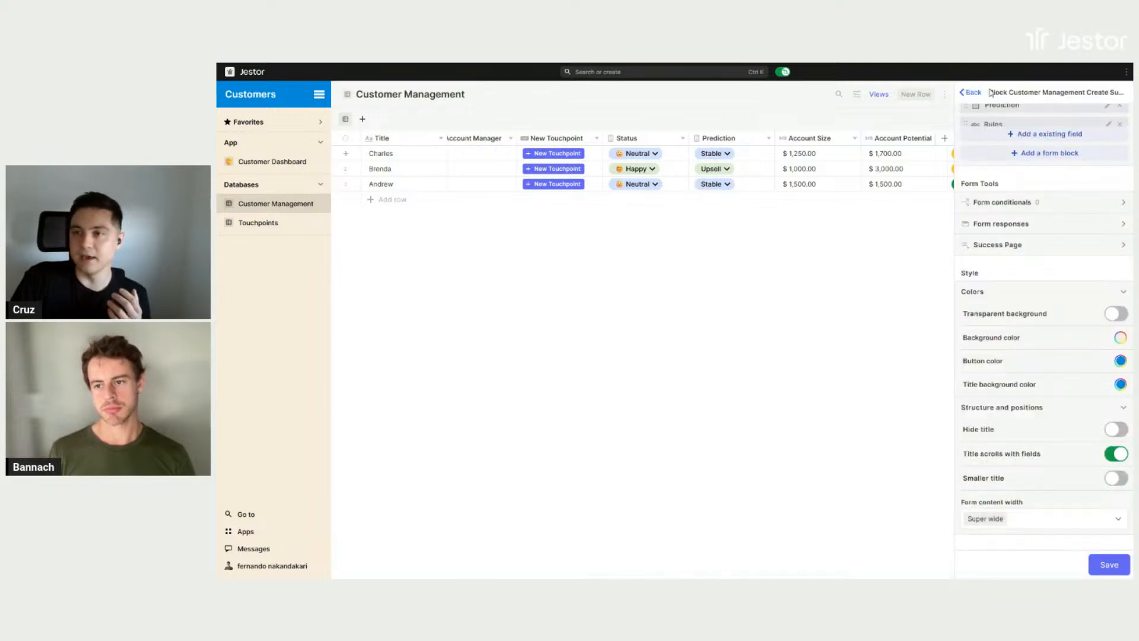
# - Leave the record creation form's editor and close the table and form settings without saving
pyautogui.click(977, 92)
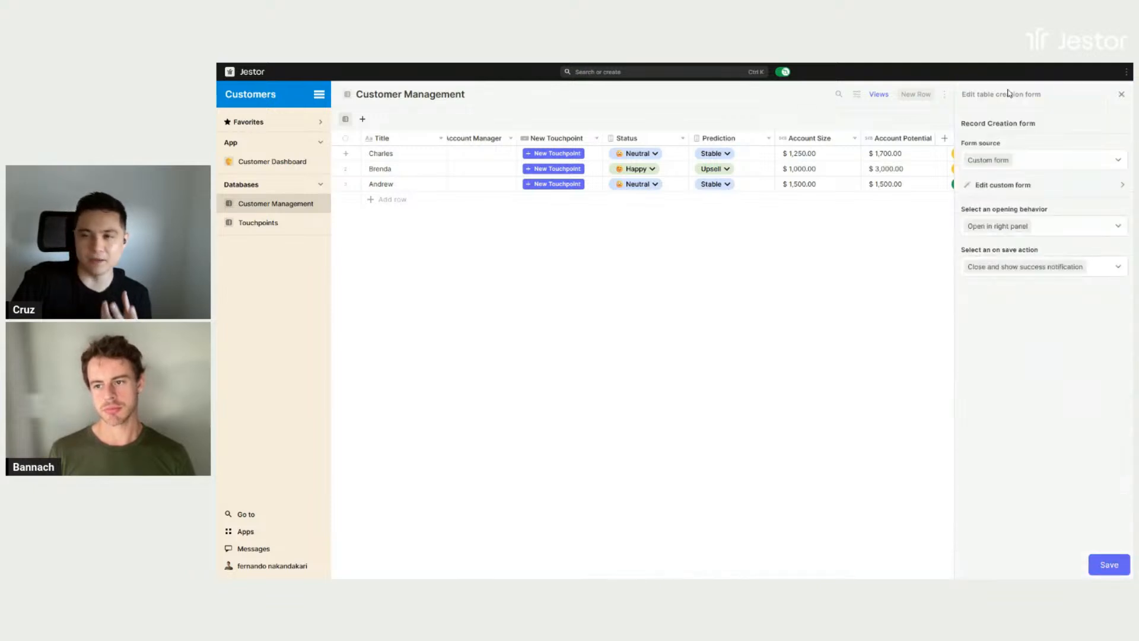
pyautogui.click(1120, 97)
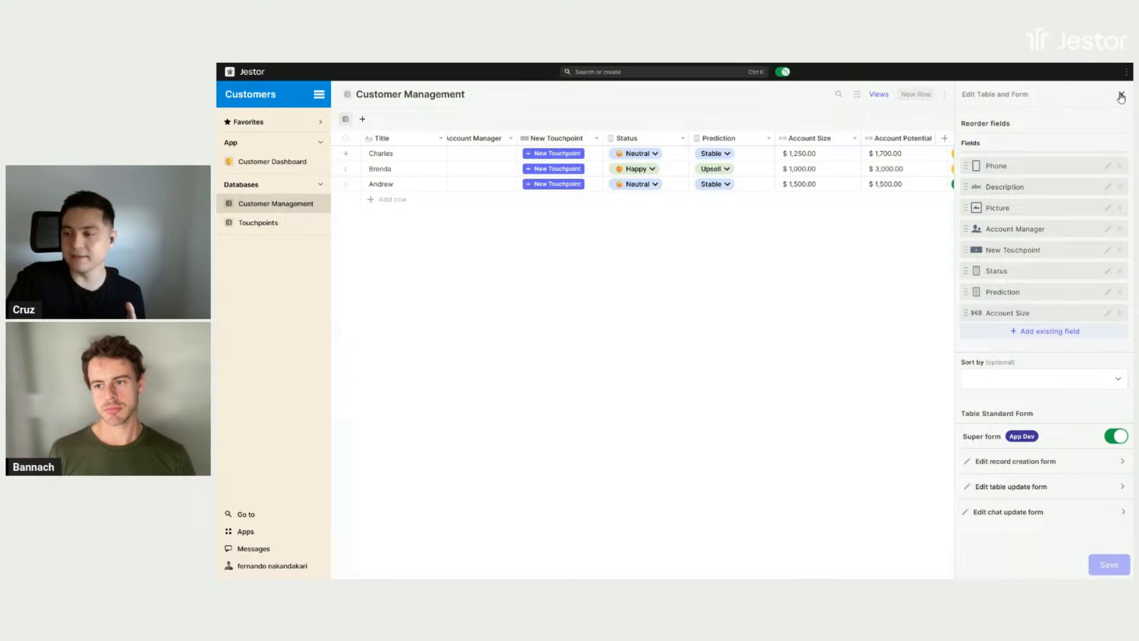
pyautogui.click(1120, 97)
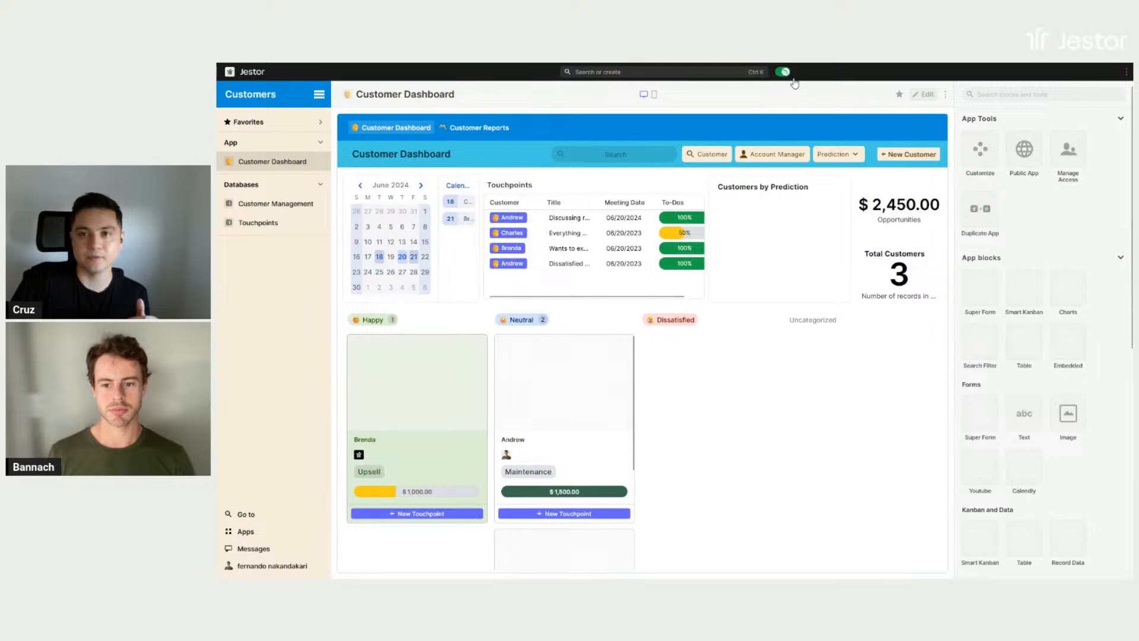
# - Turn off builder mode on the Customer Dashboard, view the customer record listed for the 21st in the calendar, and close it
pyautogui.click(783, 72)
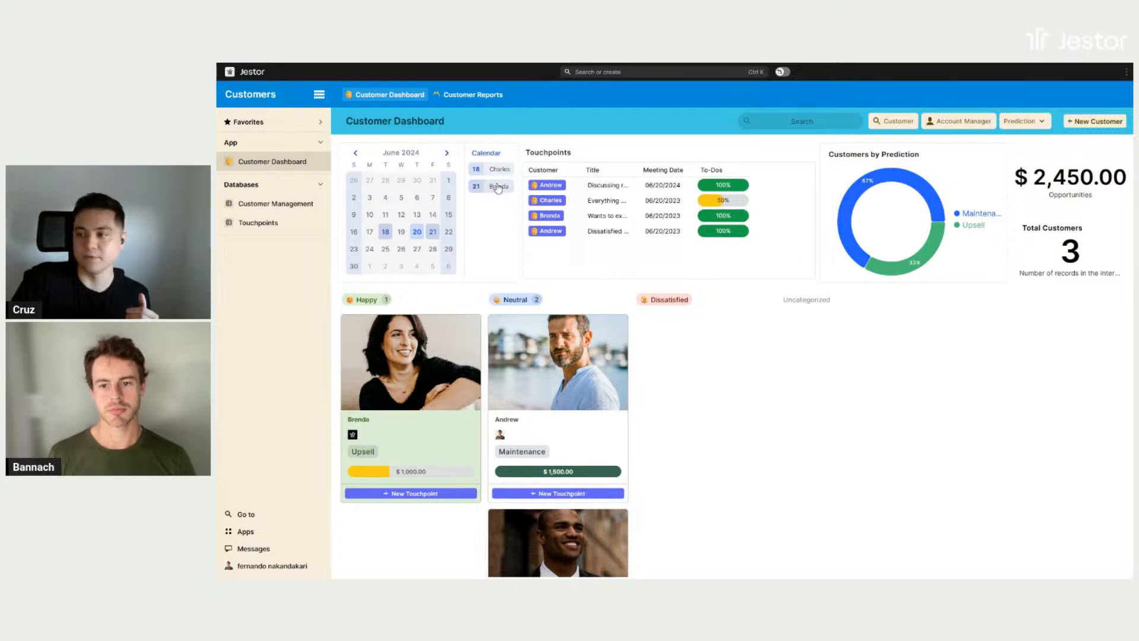
pyautogui.click(499, 188)
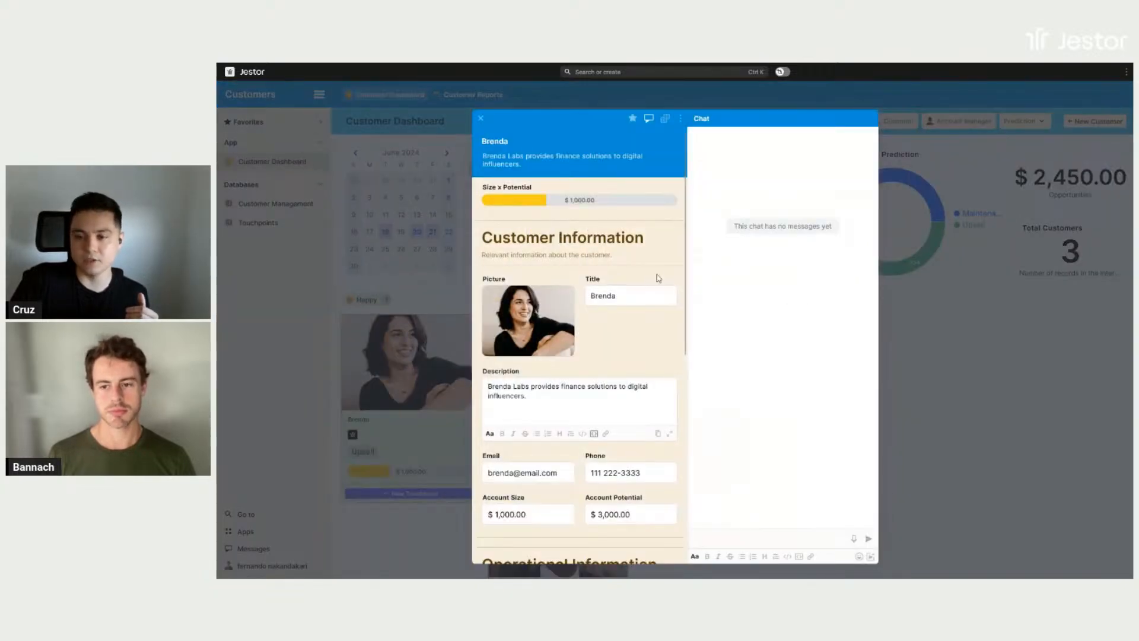
pyautogui.click(1026, 309)
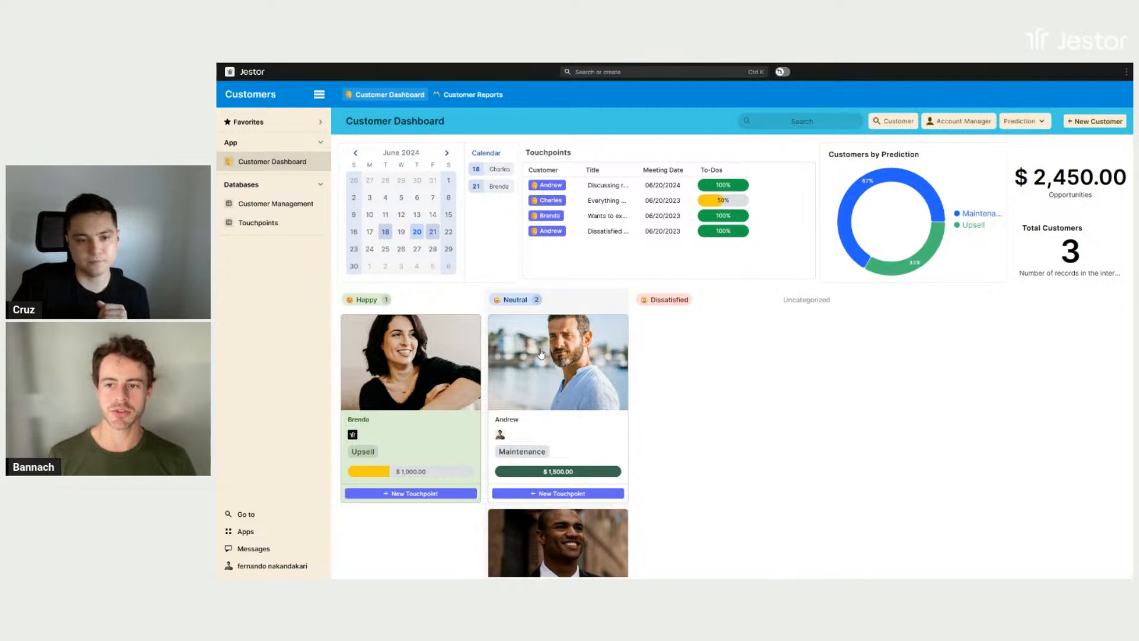
pyautogui.scroll(-2, 541, 353)
pyautogui.scroll(1, 541, 353)
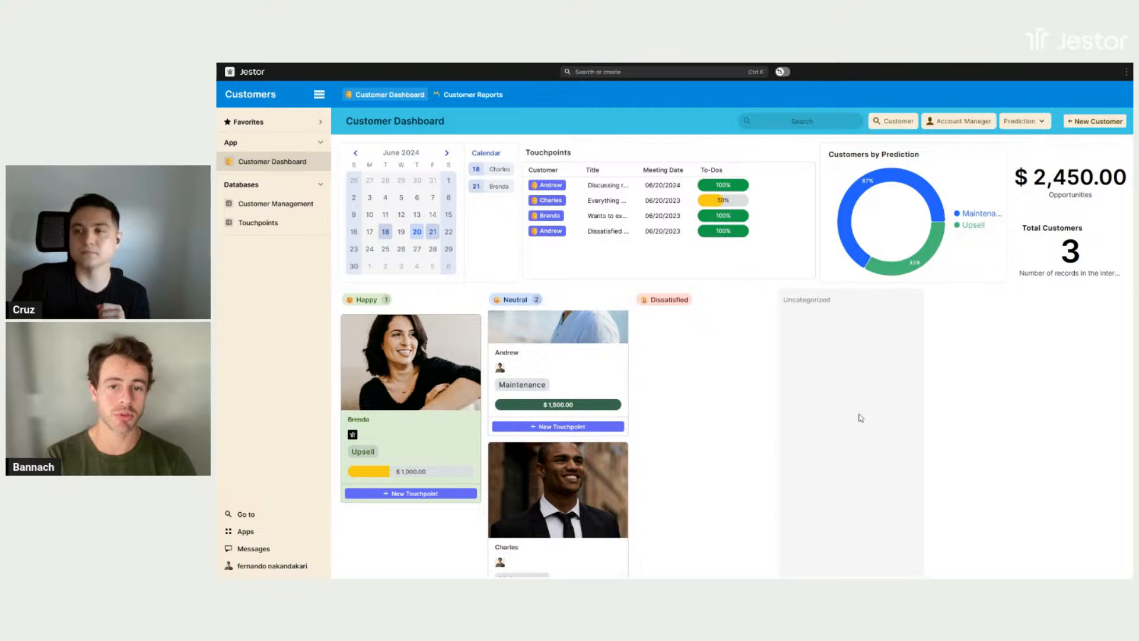
pyautogui.scroll(2, 548, 405)
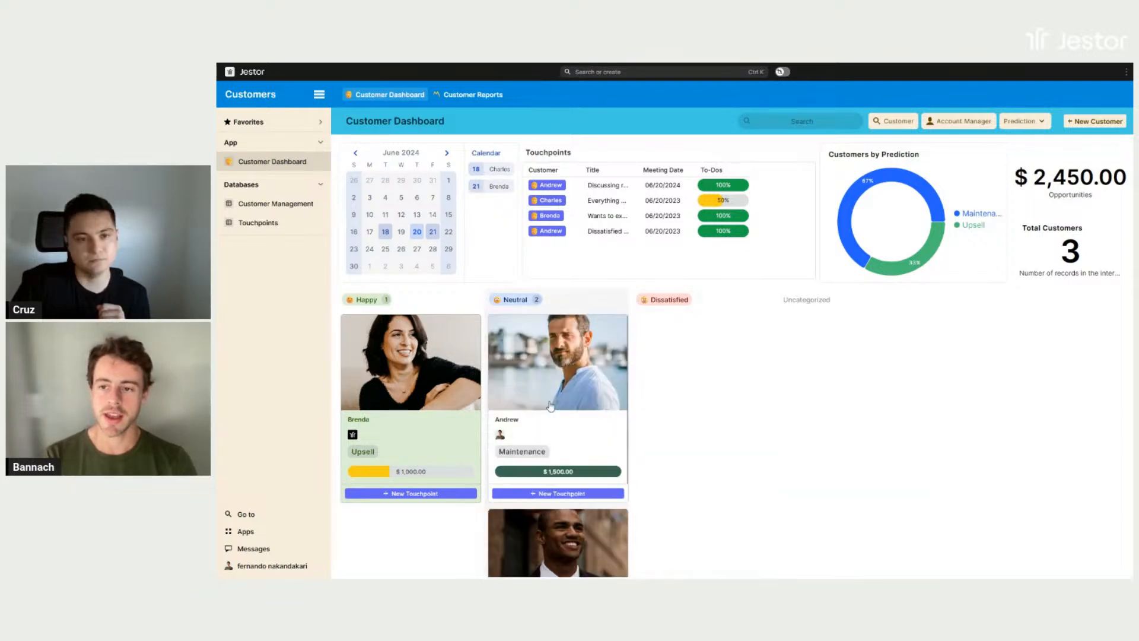